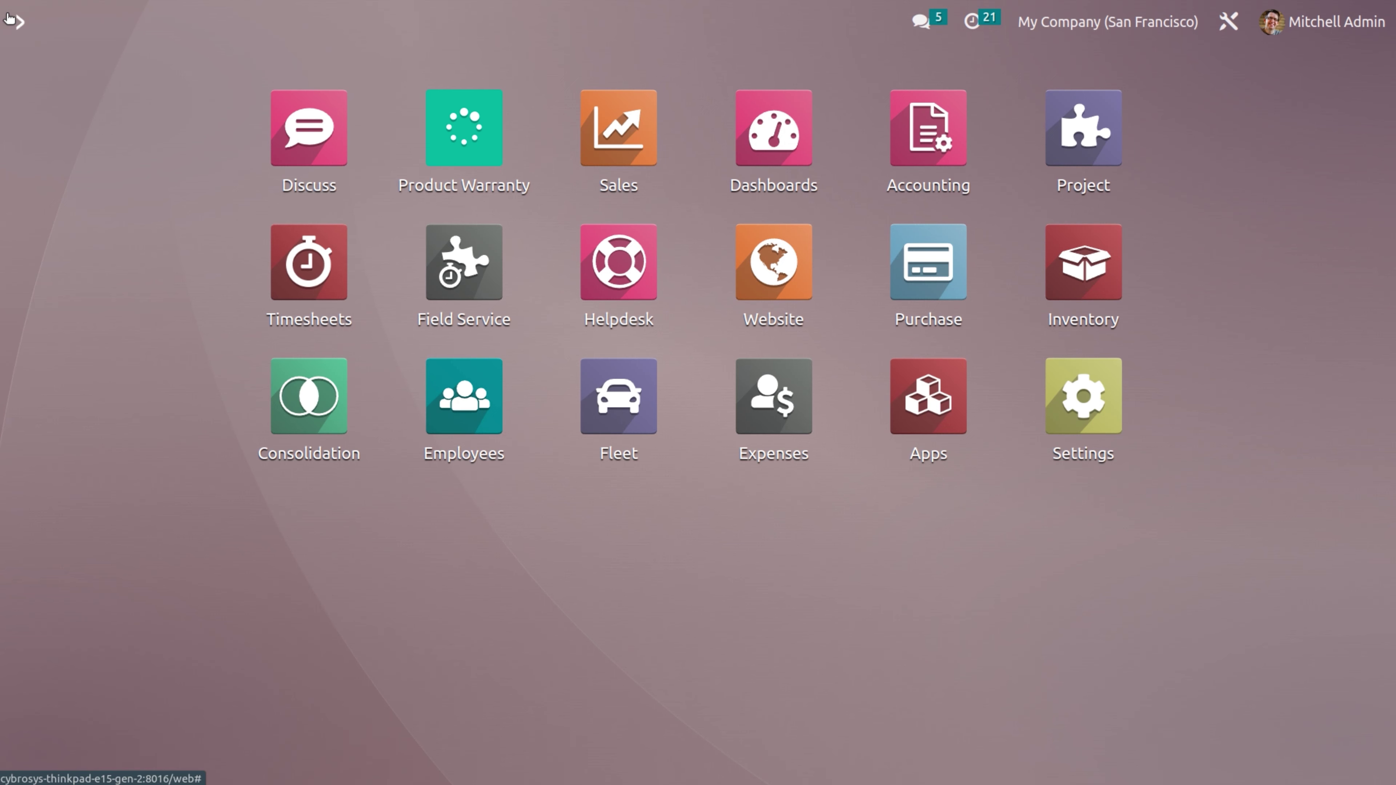
Open the list of payment terms in the Accounting app's configuration
type("ACC")
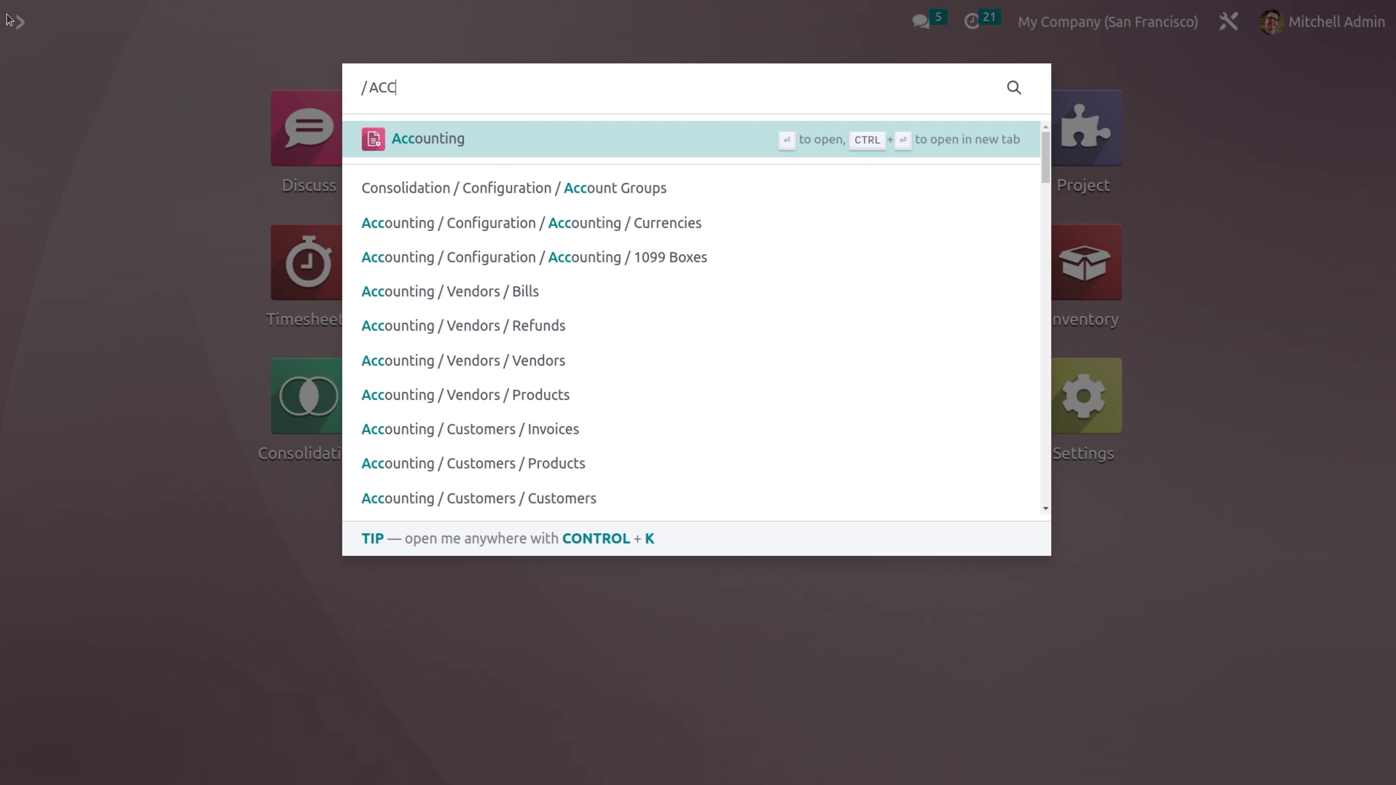
key("Return")
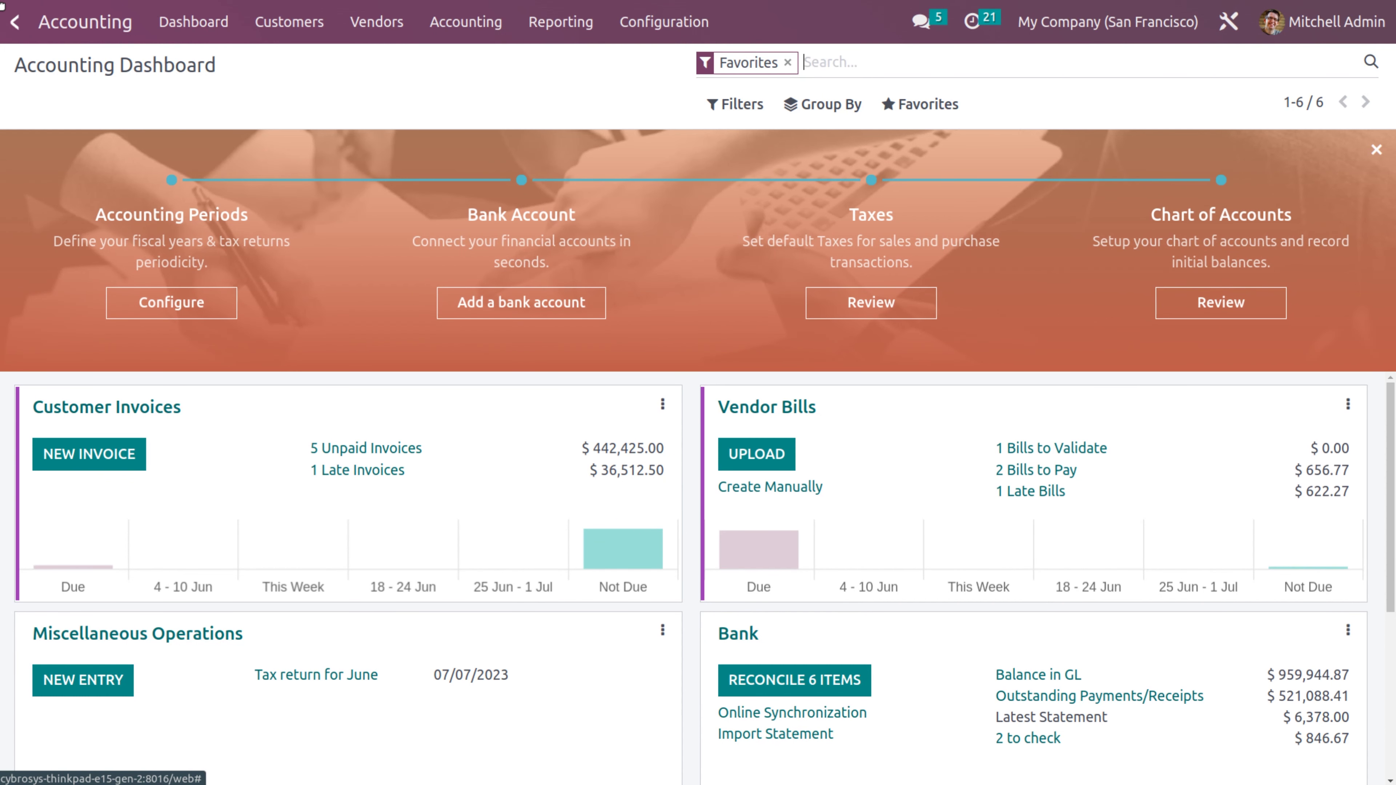
left_click(680, 25)
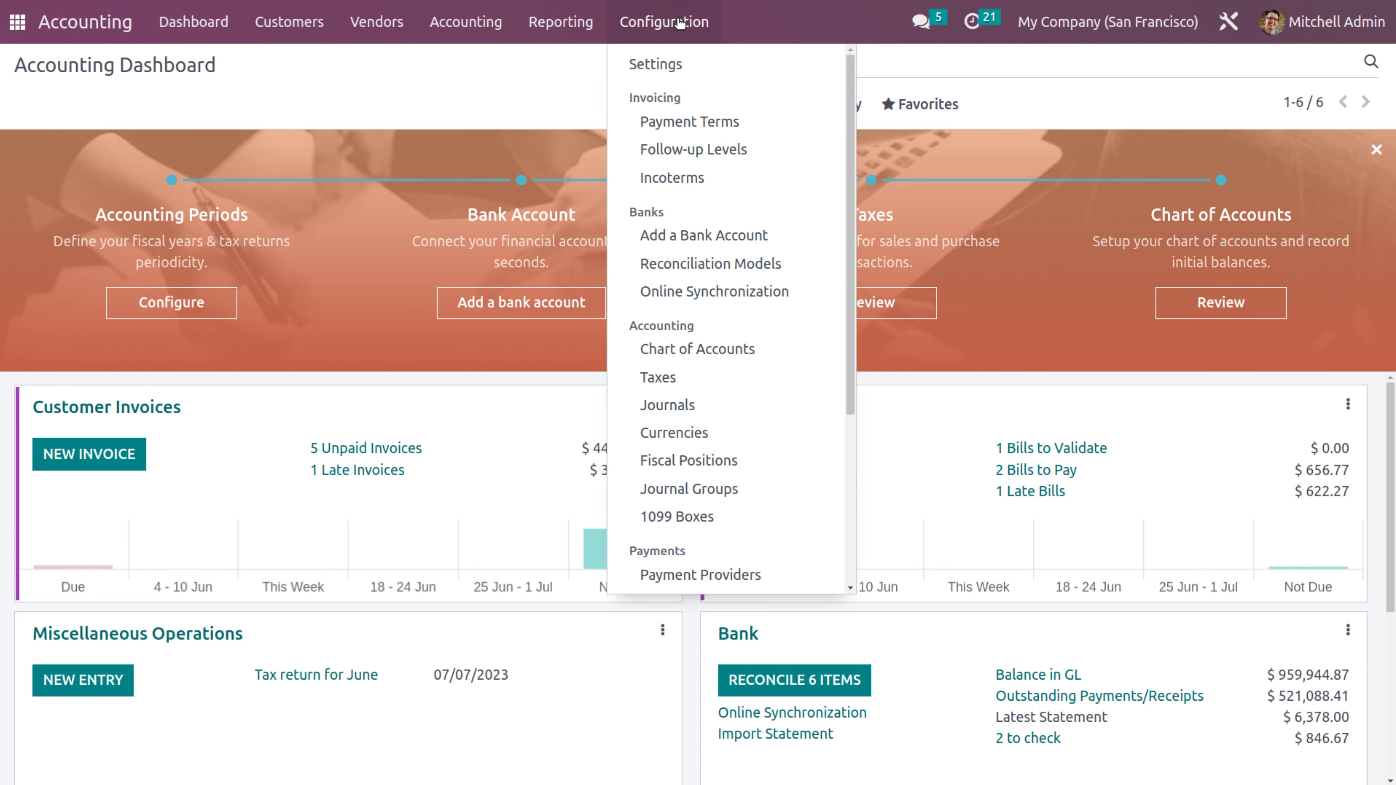
left_click(692, 123)
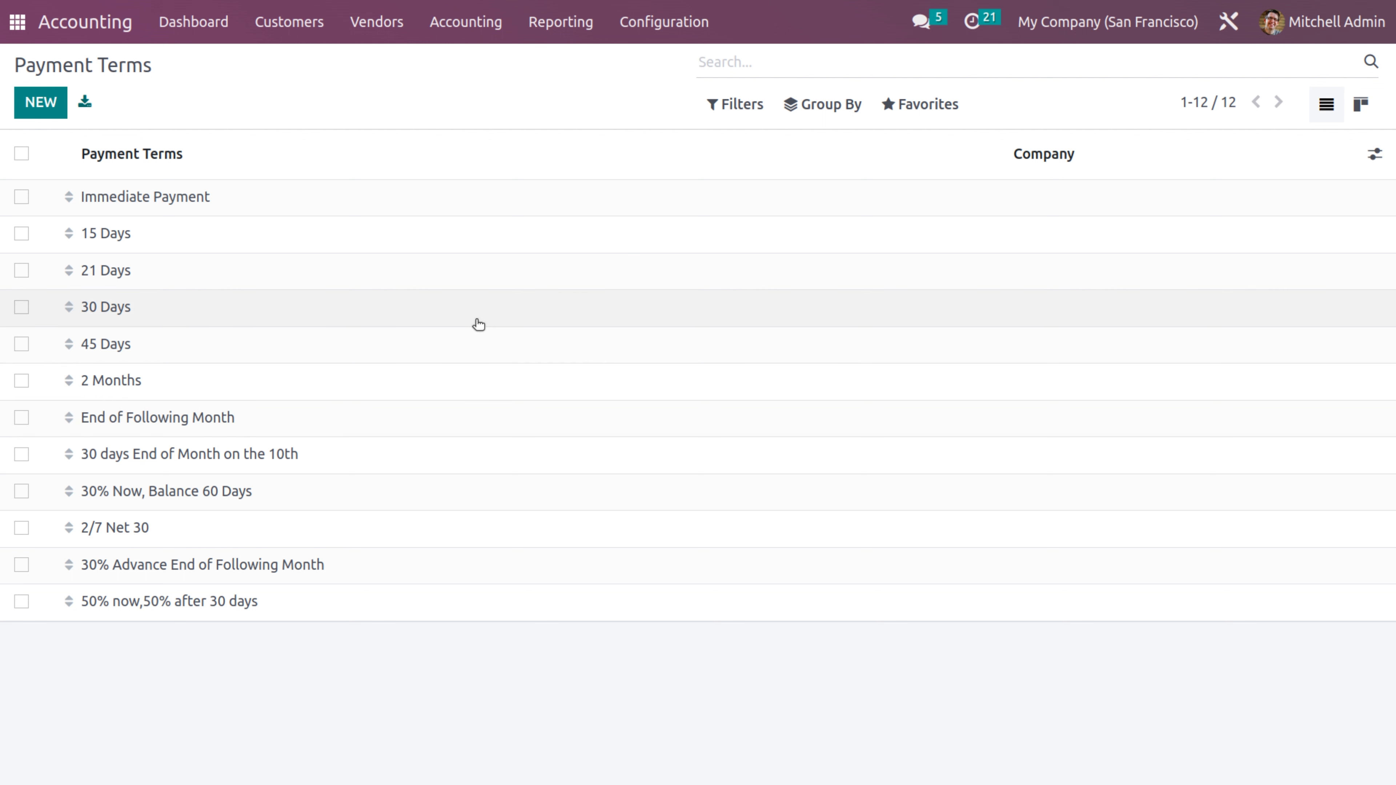
Create a payment term named "40% now and 60% after 30 days" and start its invoice description with "process"
left_click(35, 102)
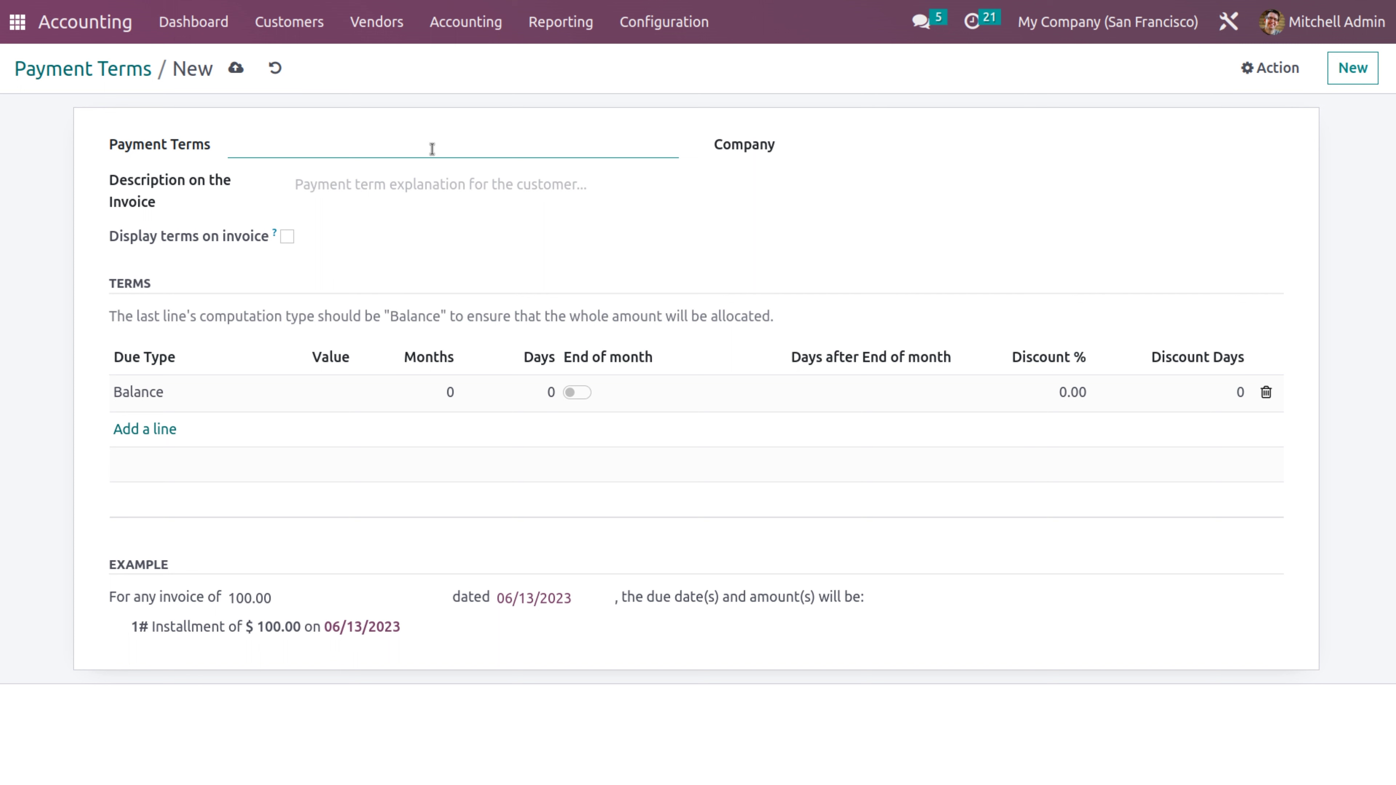
type("40% now and 60% after 30 days")
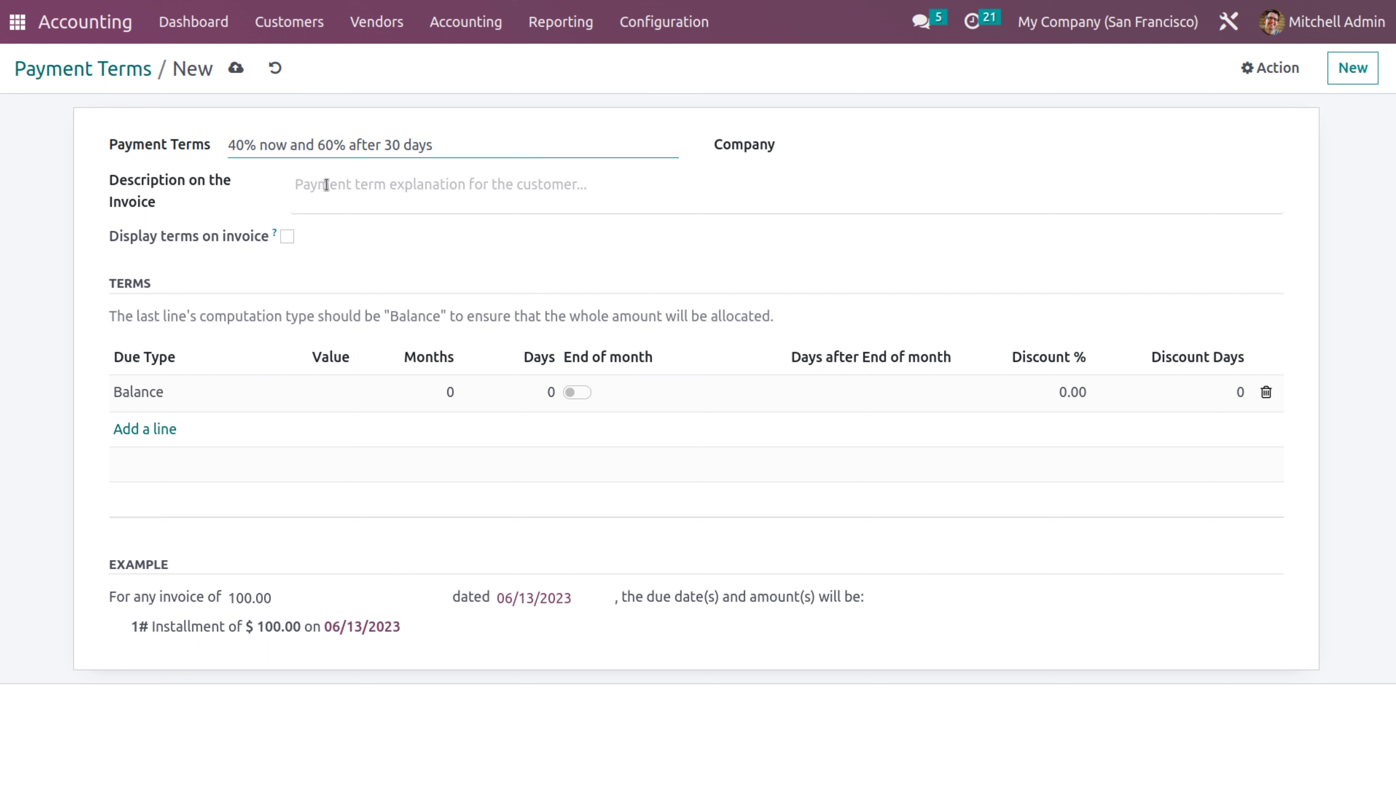
left_click(327, 185)
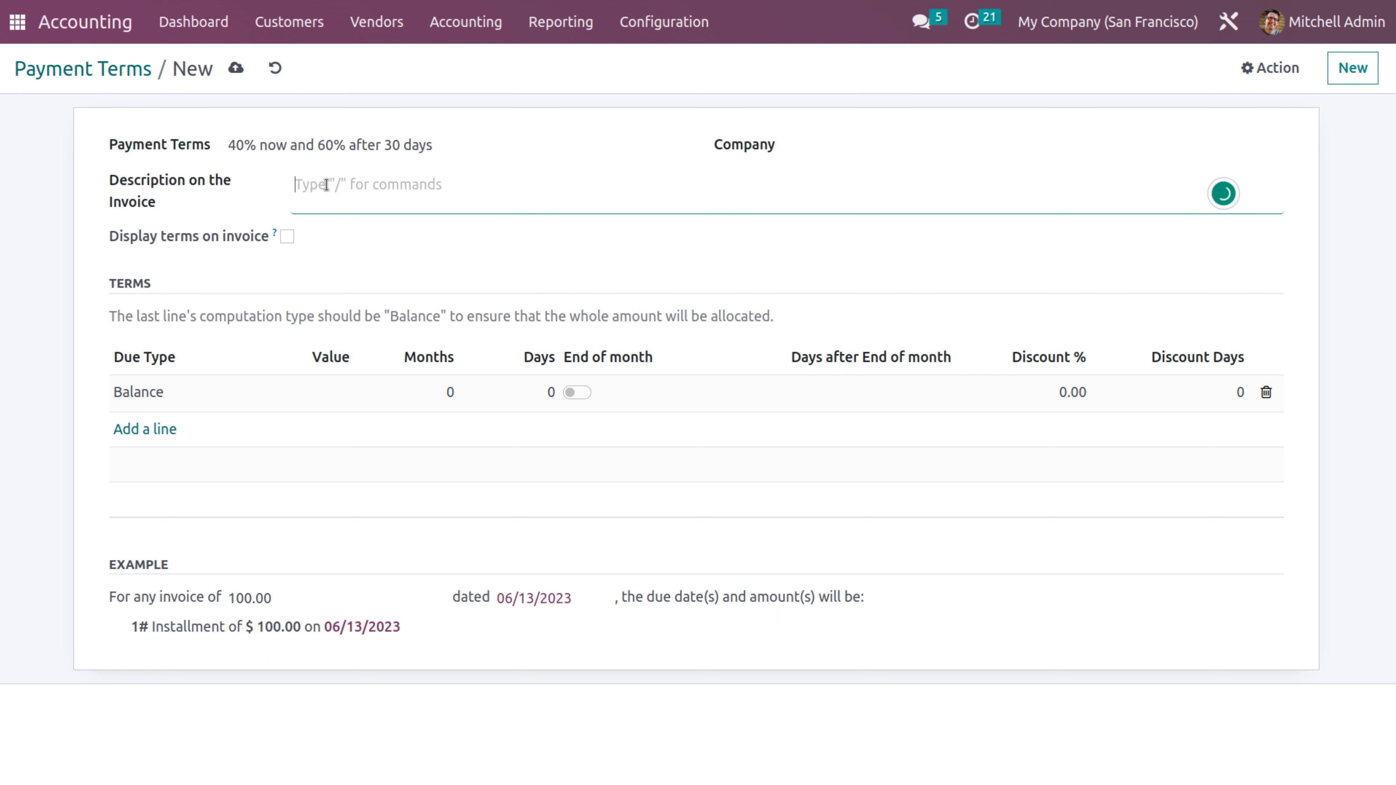
type("pr")
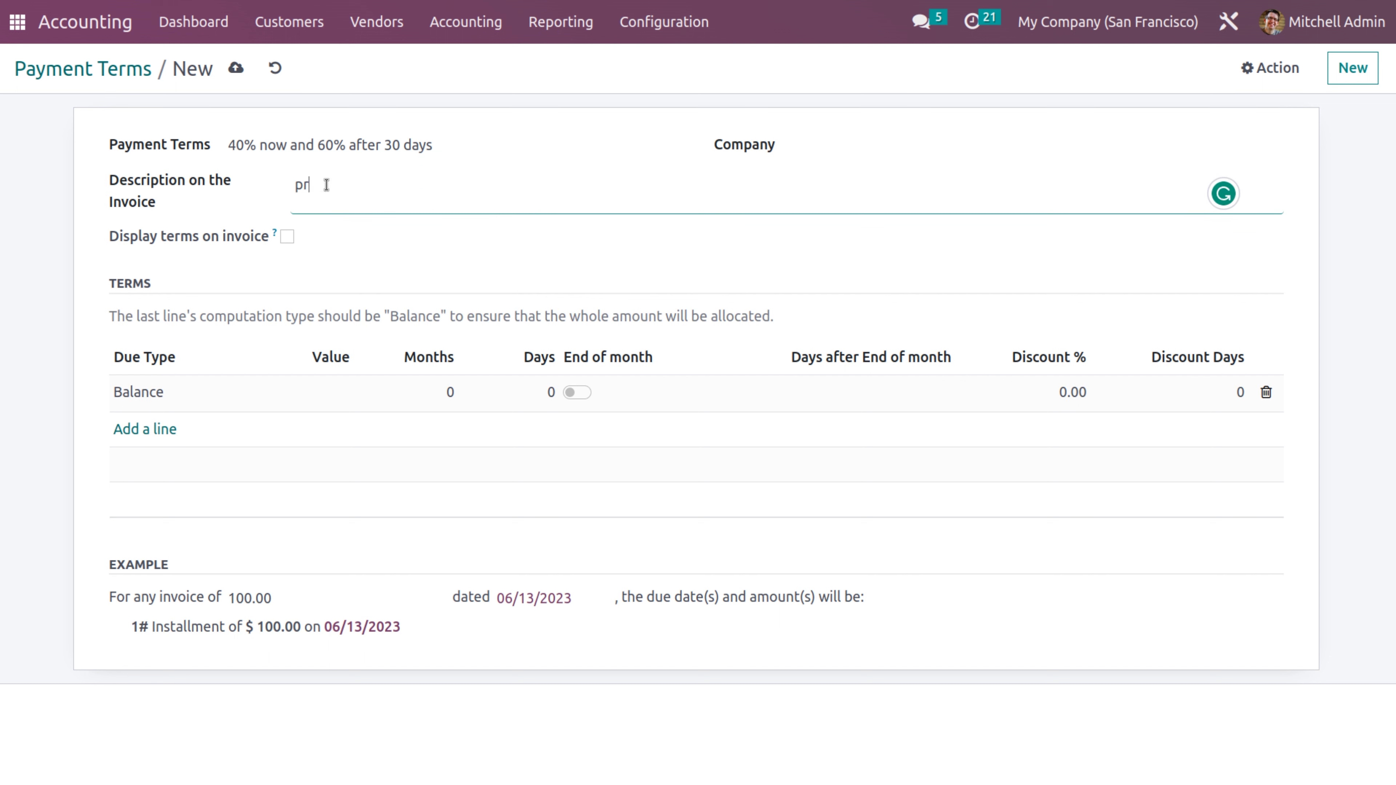
type("ocess")
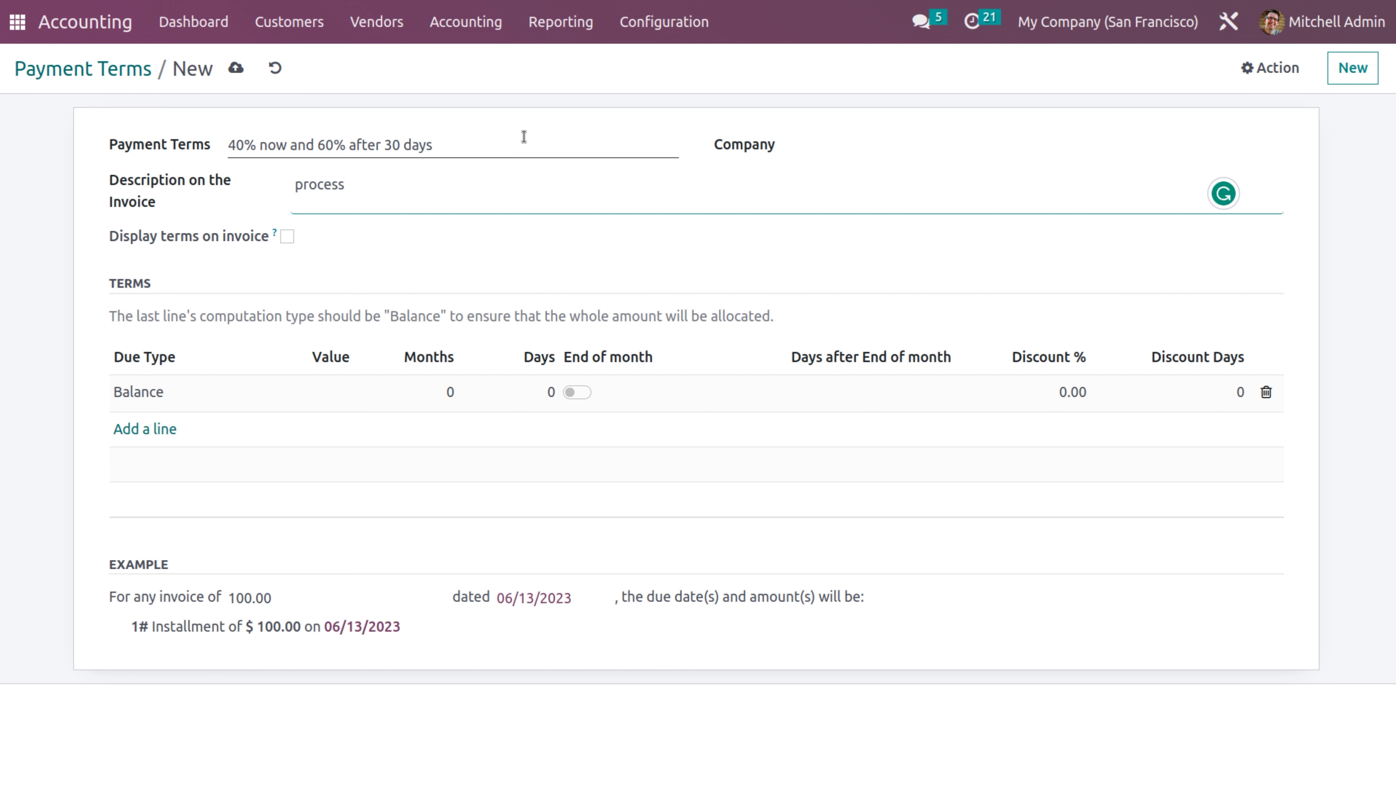
left_click(519, 136)
type("INV/2023/00012")
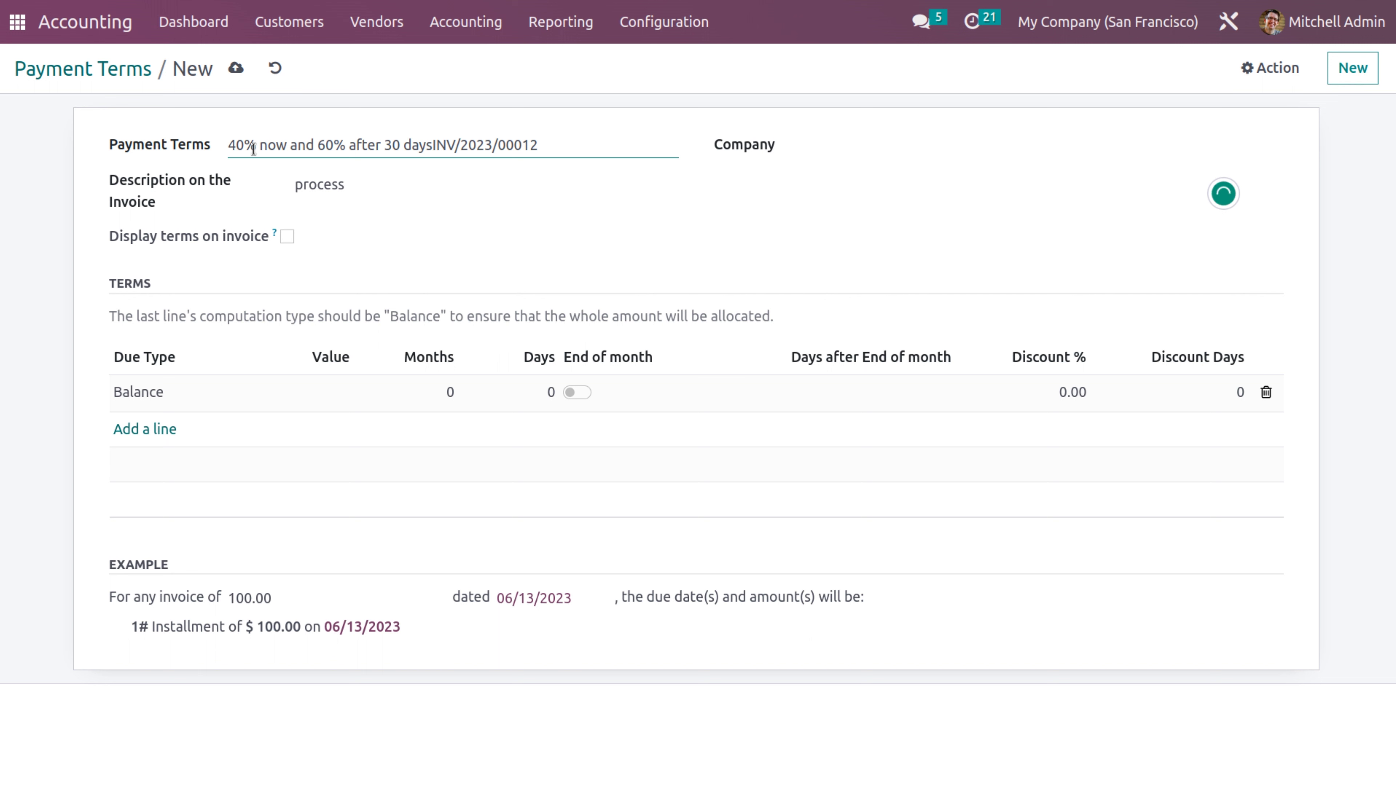
key("BackSpace")
key("BackSpace")
key("BackSpace")
key("BackSpace")
key("BackSpace")
key("BackSpace")
key("BackSpace")
key("BackSpace")
key("BackSpace")
key("BackSpace")
key("BackSpace")
key("BackSpace")
key("BackSpace")
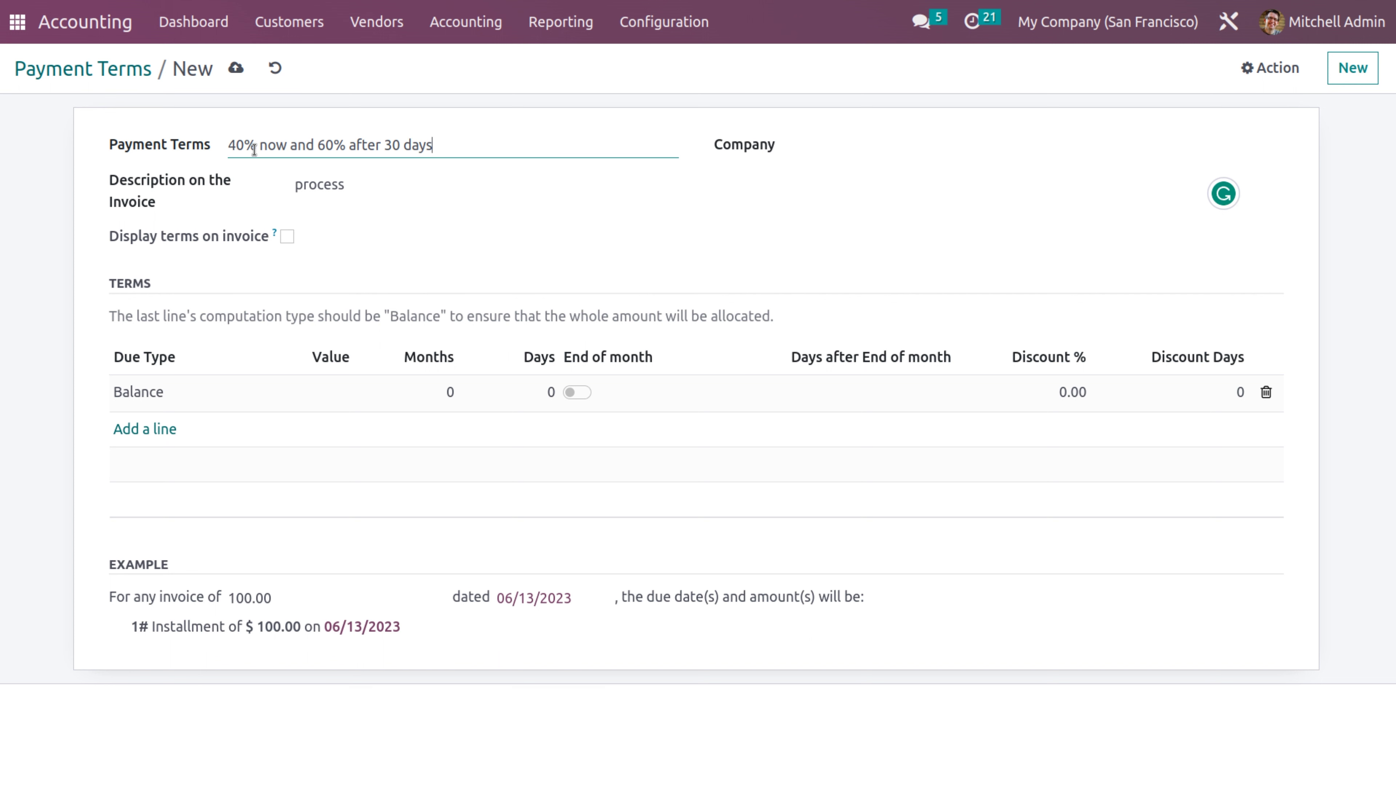
Copy the payment term's name into the invoice description after "process" and enable displaying the terms on the invoice
key("ctrl+a")
key("ctrl+c")
left_click(390, 185)
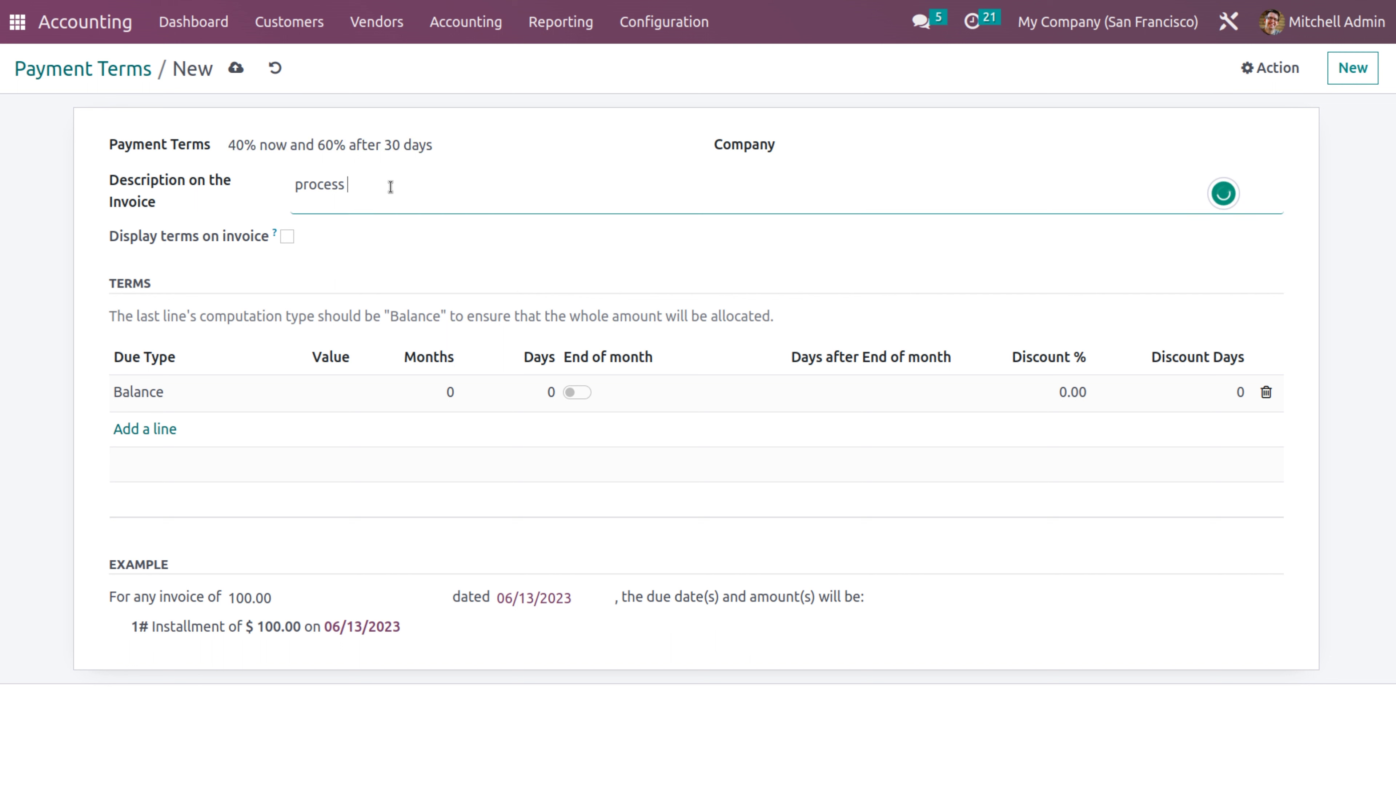
key("ctrl+v")
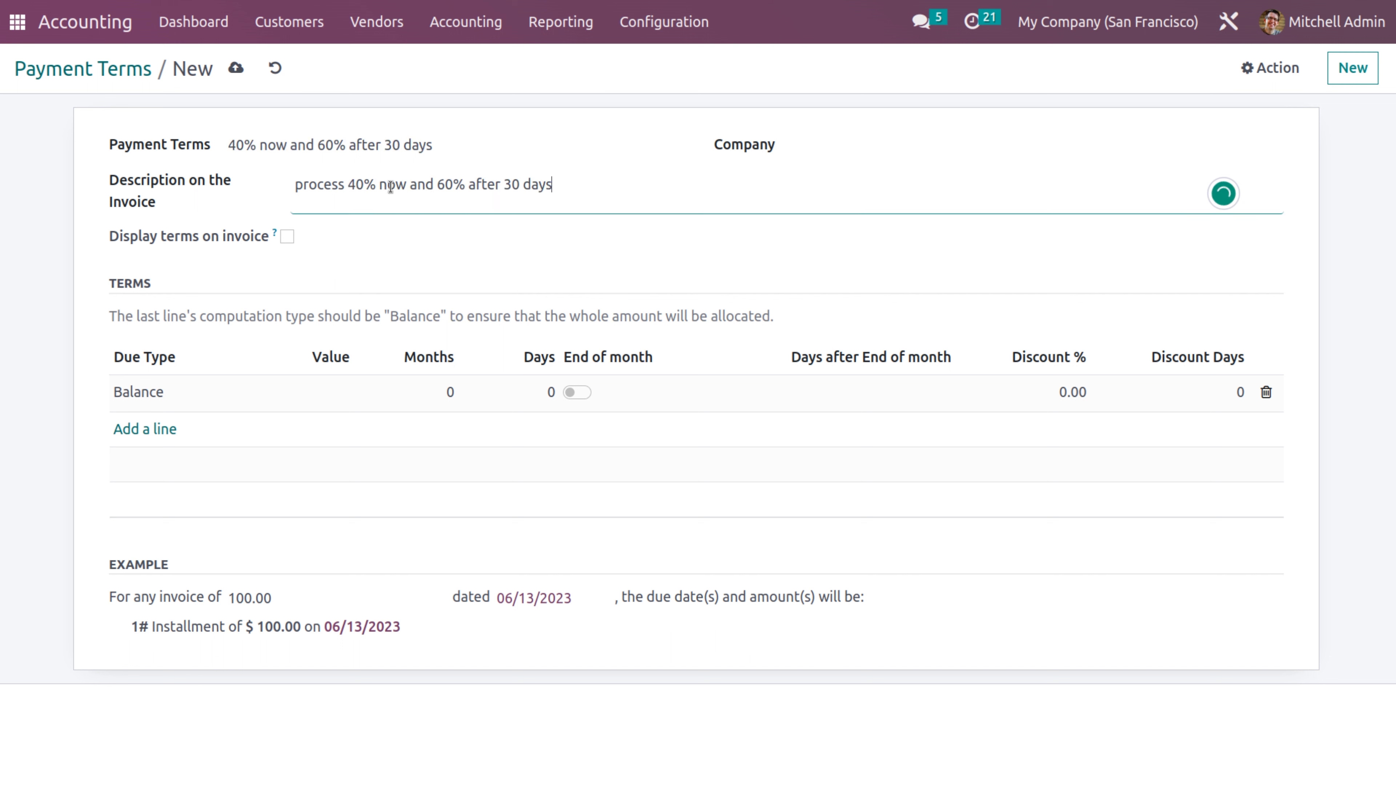
mouse_move(290, 237)
left_click(287, 237)
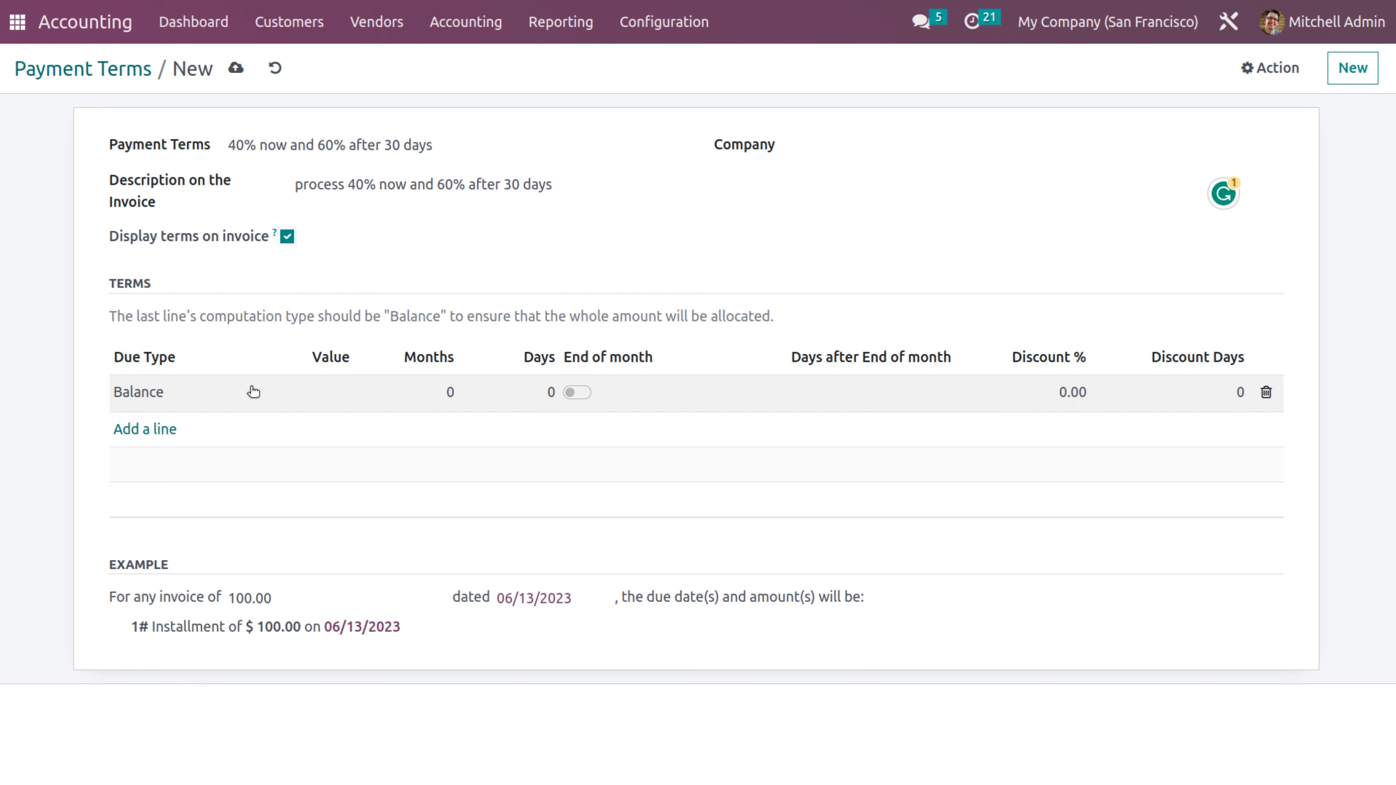
Add a term line with due type Percent and a value of 40
left_click(128, 438)
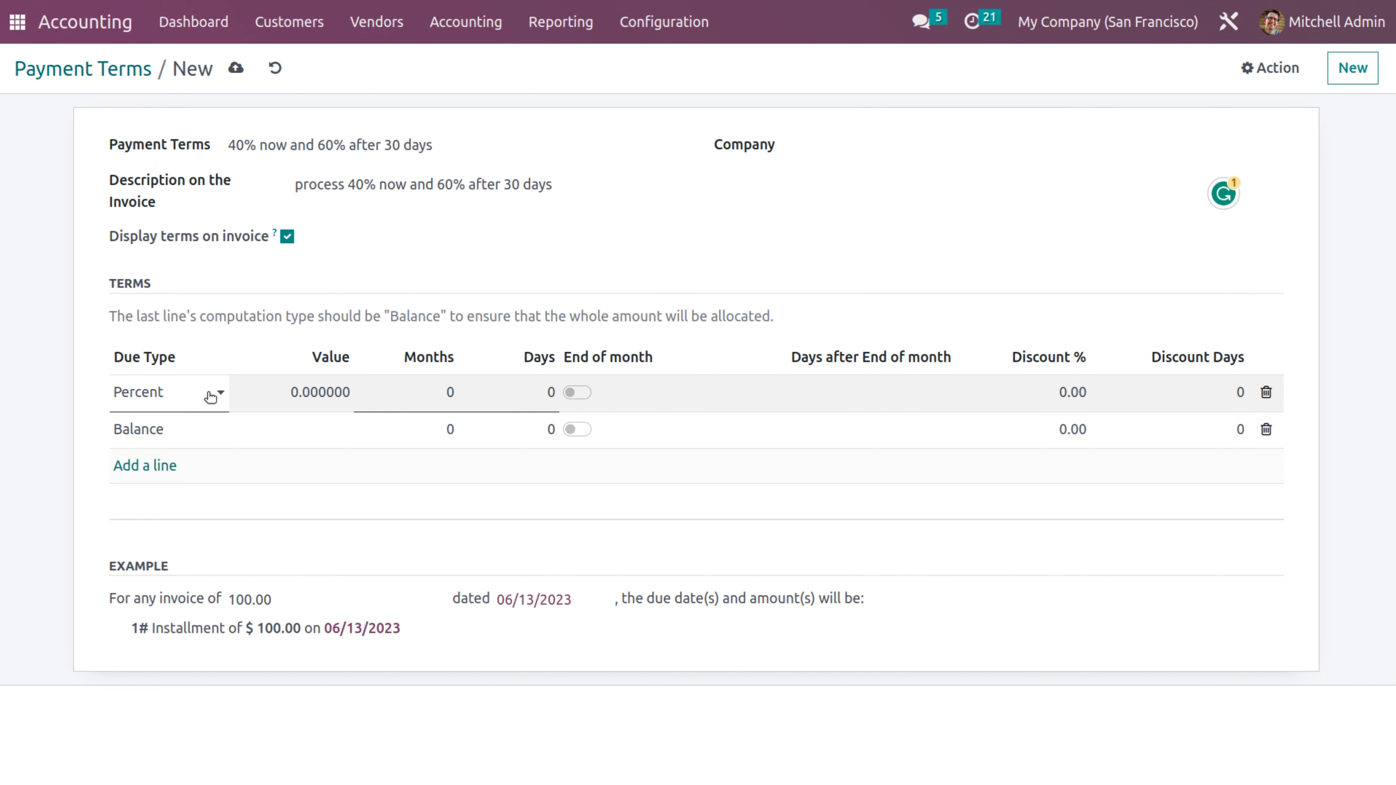
left_click(197, 396)
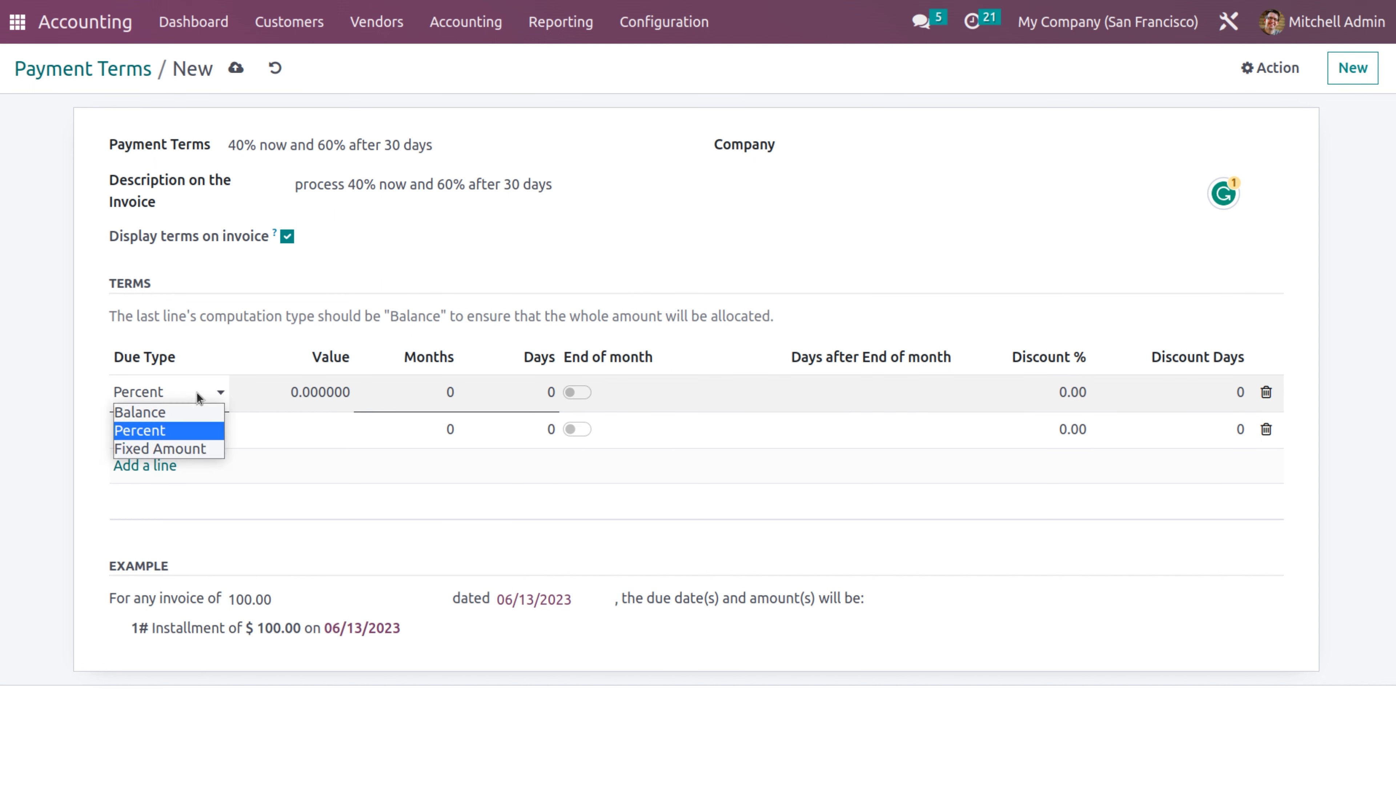
left_click(315, 393)
left_click(314, 393)
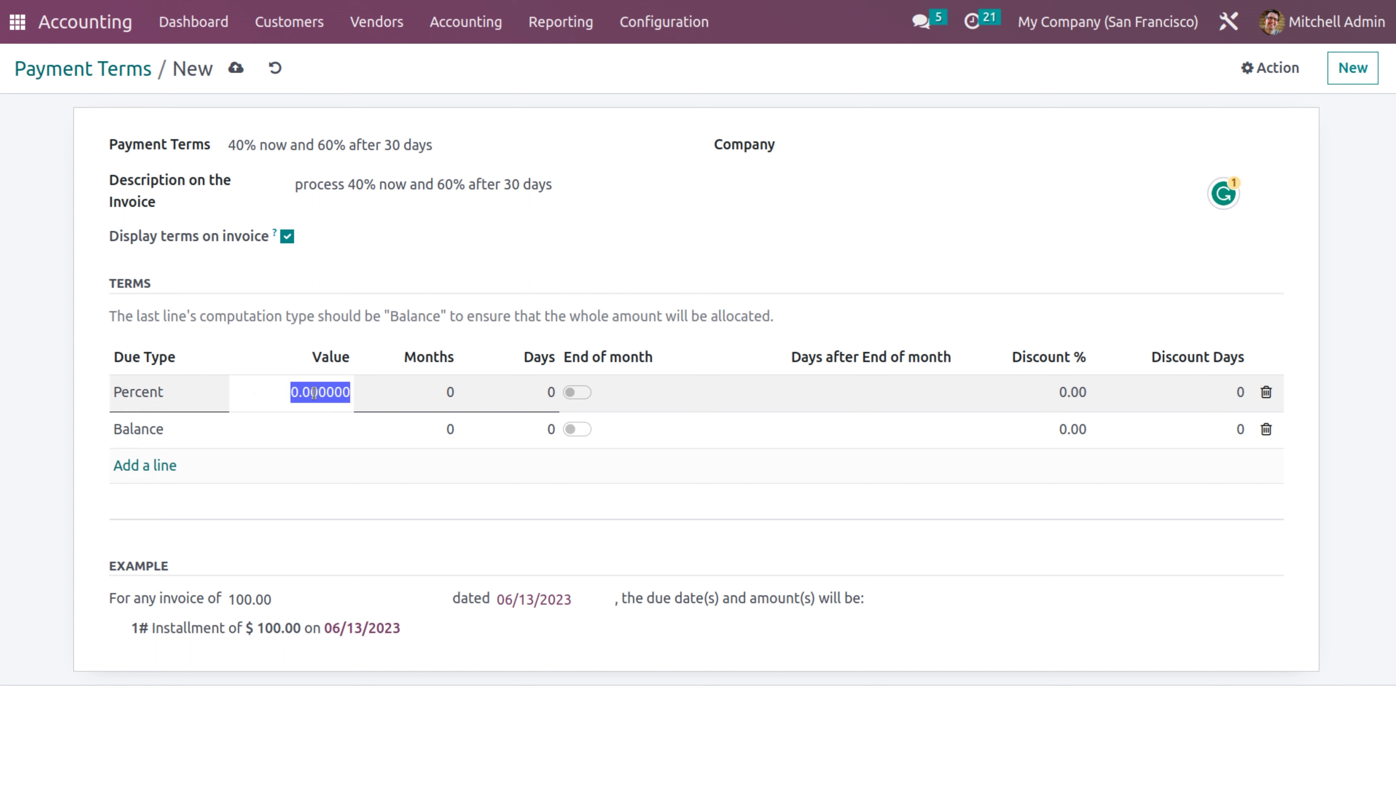
type("40")
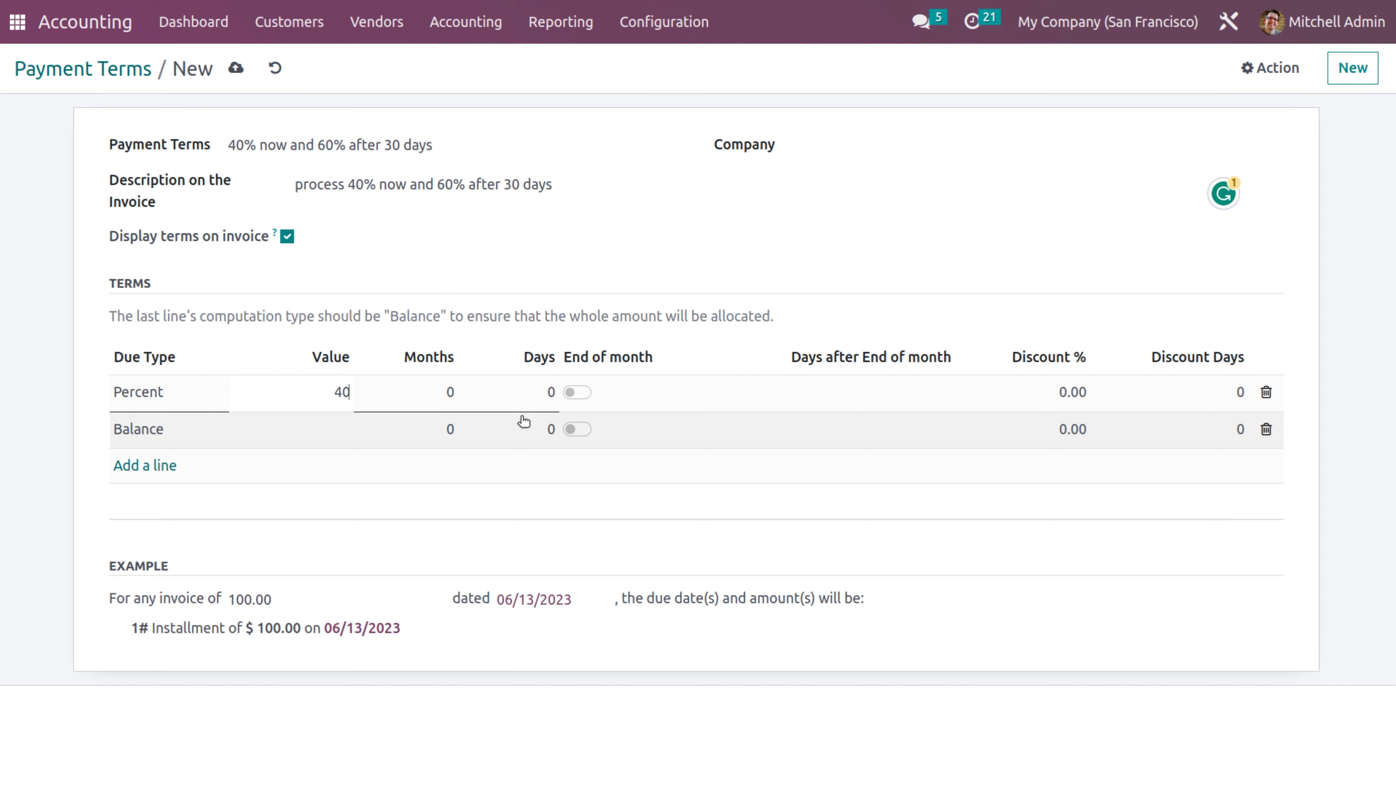
Set the Balance line to fall due after 1 month and save the payment term
left_click(430, 429)
type("1")
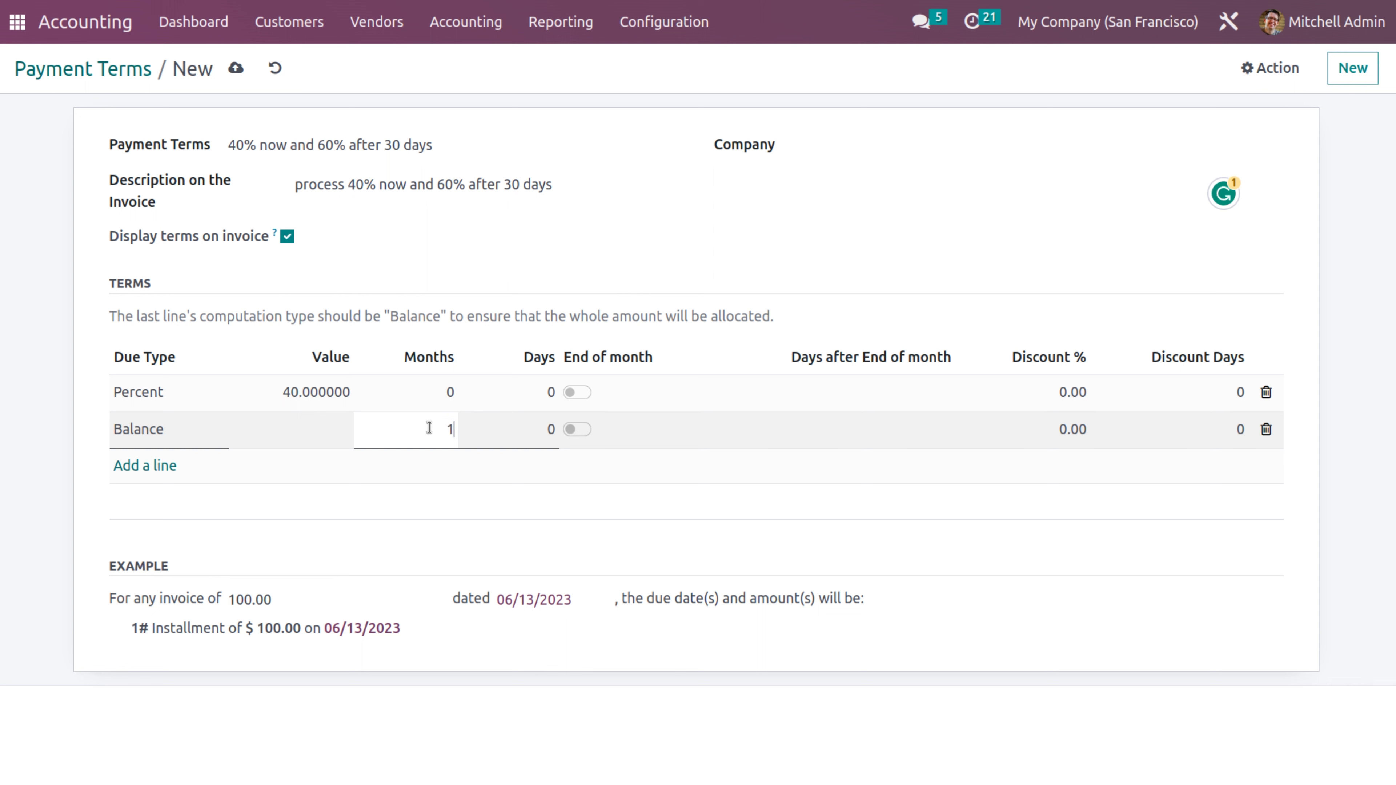
left_click(565, 494)
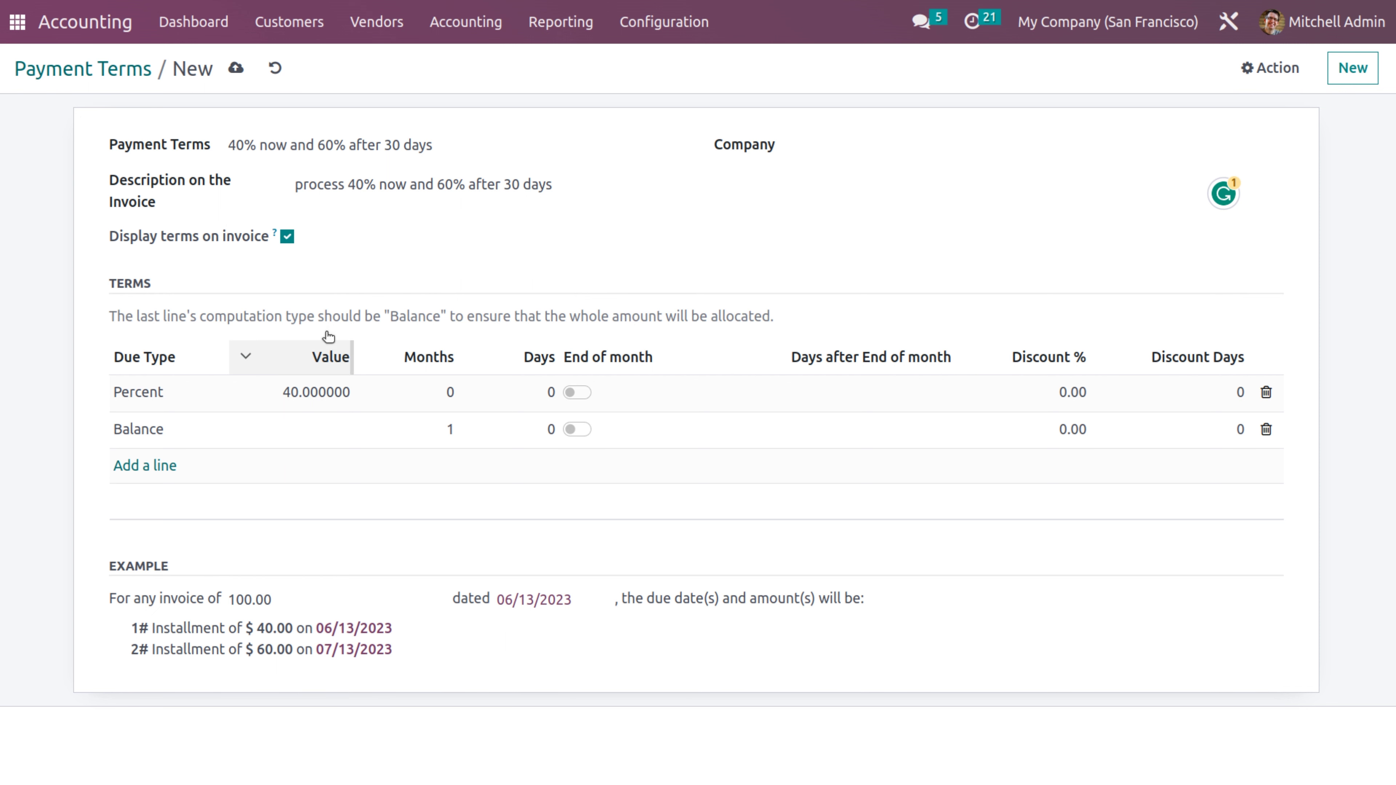
left_click(236, 68)
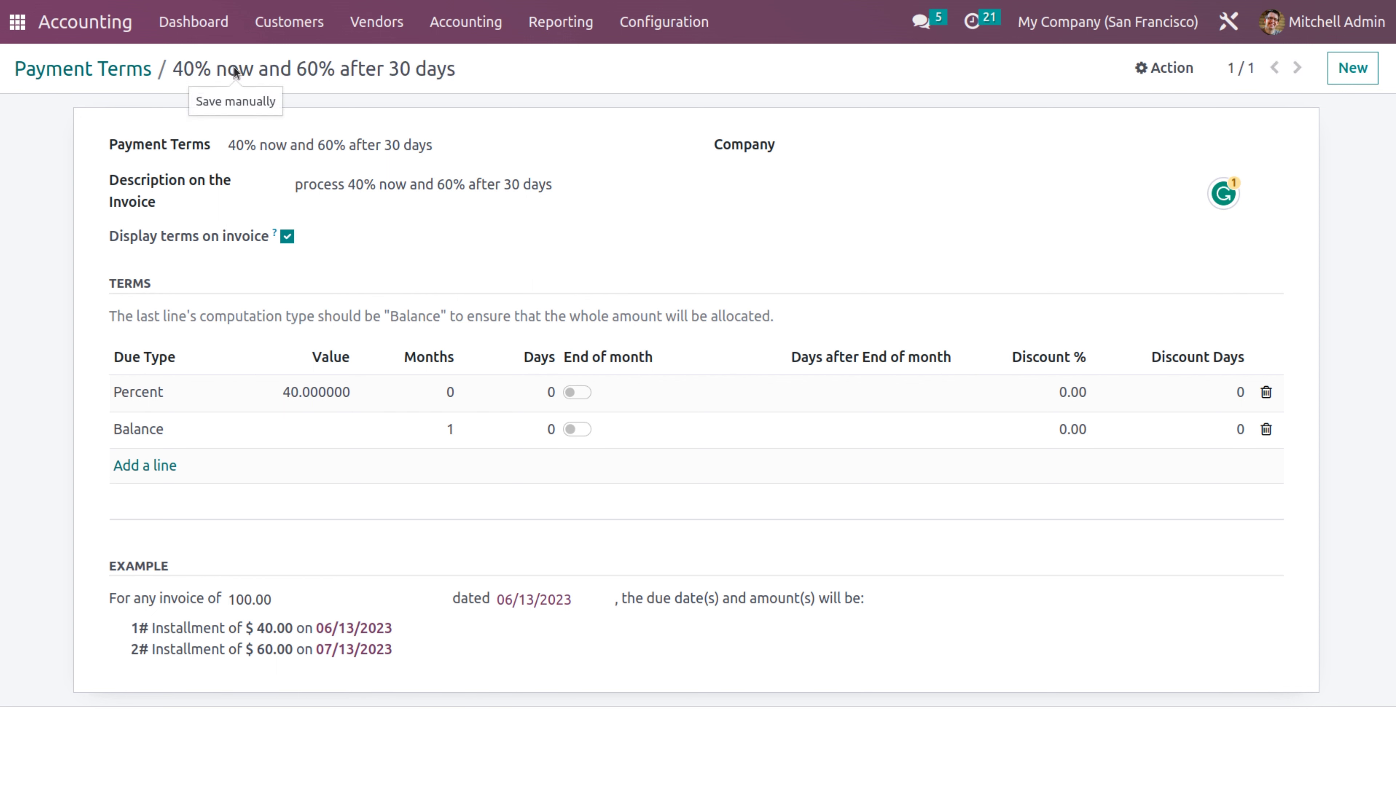
Open the customer record of BAID from the Accounting customers
left_click(299, 25)
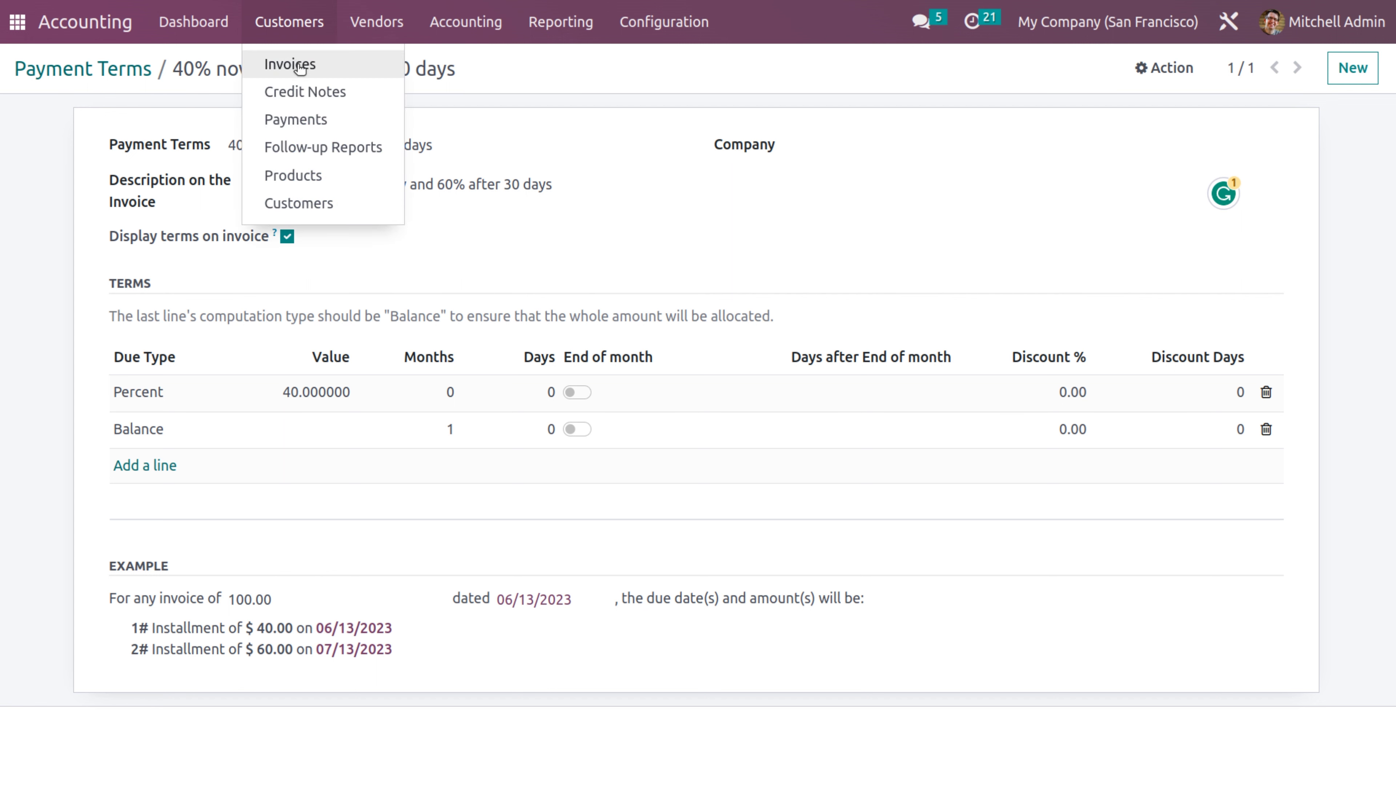
left_click(310, 214)
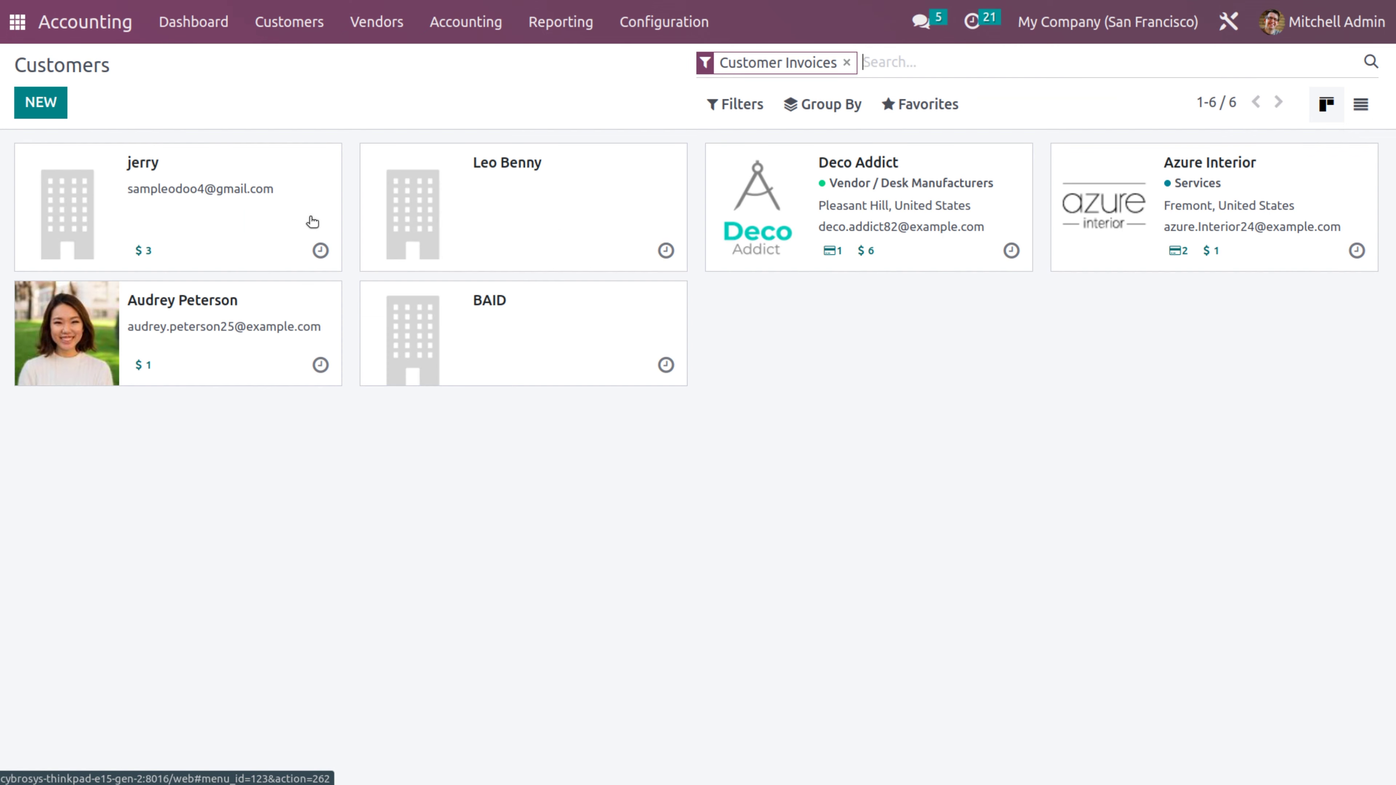
left_click(478, 378)
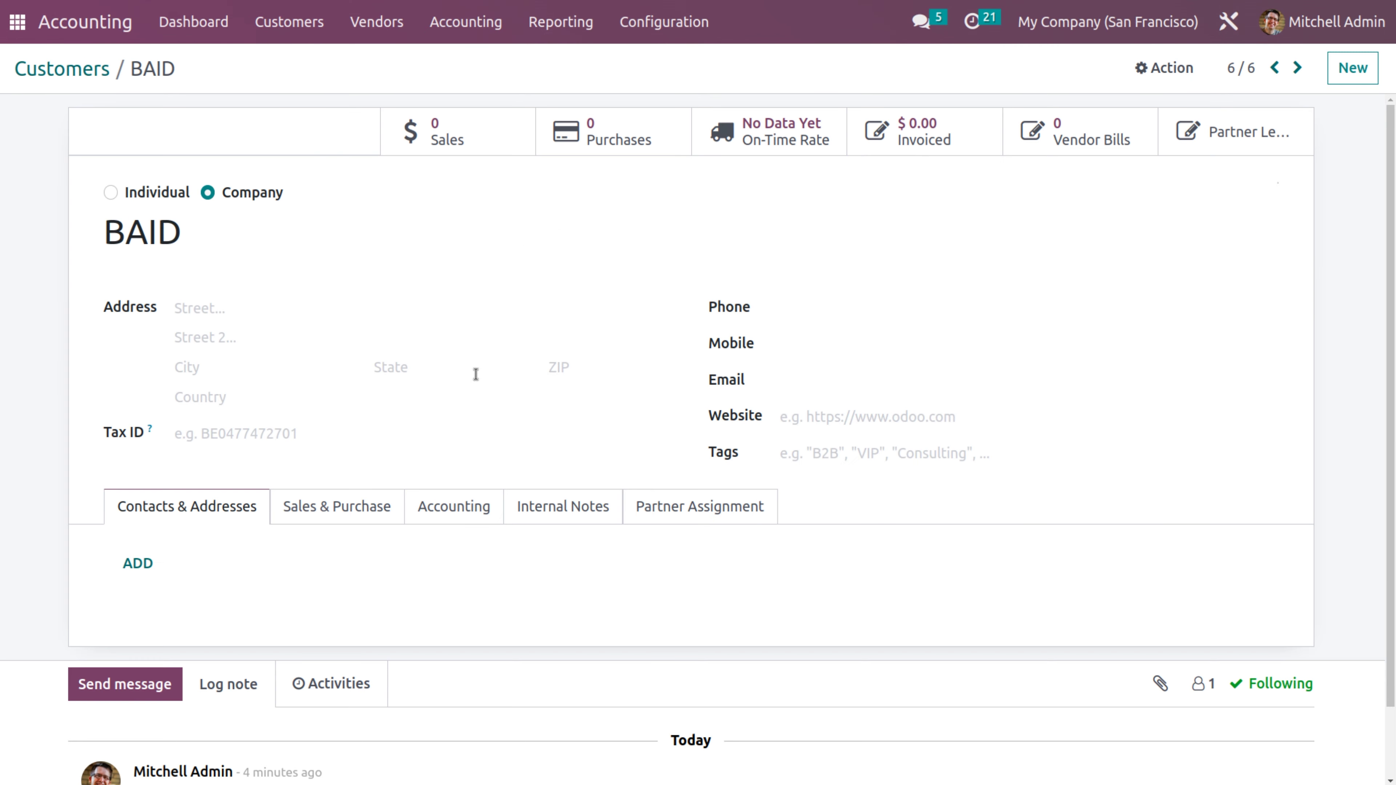
Set BAID's sales payment terms to "40% now and 60% after 30 days" and save the customer
left_click(326, 509)
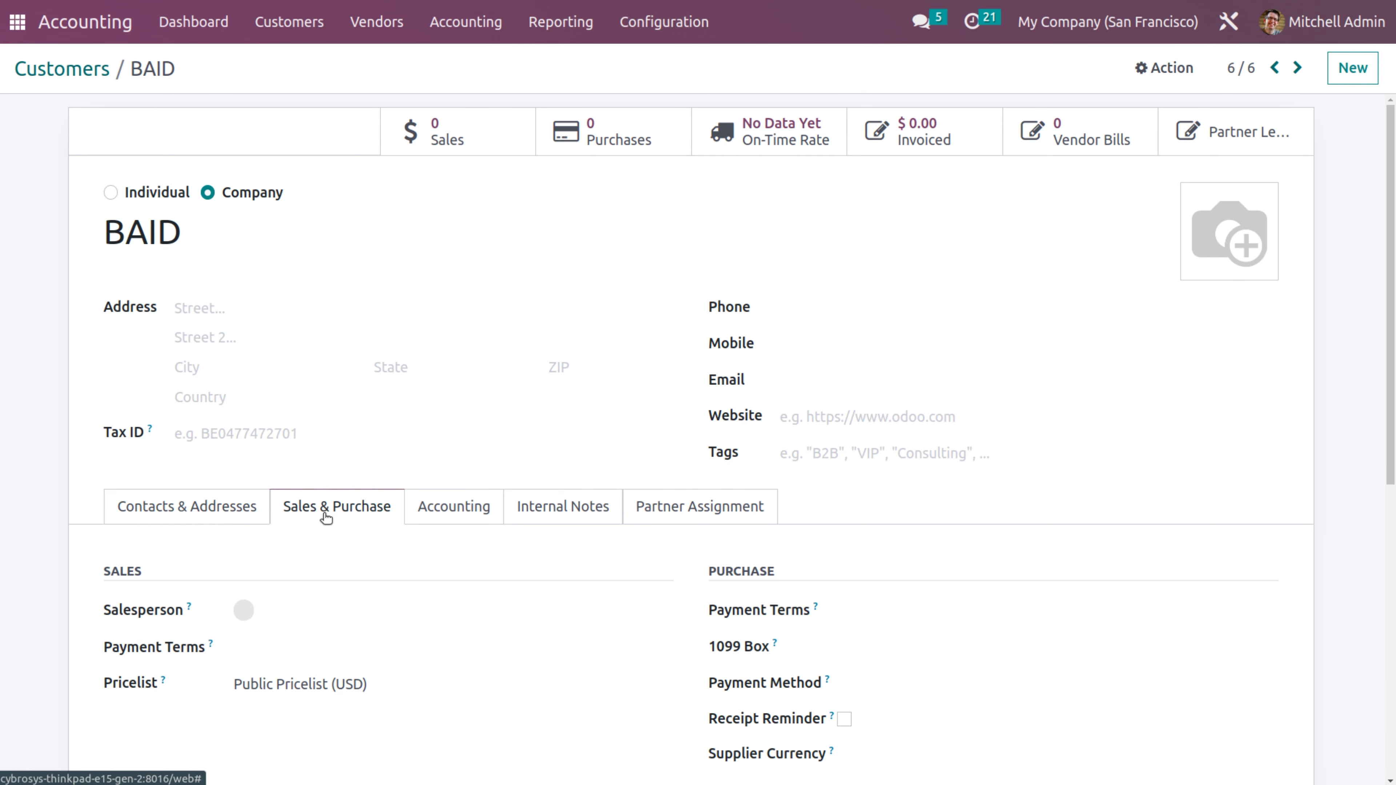
left_click(322, 655)
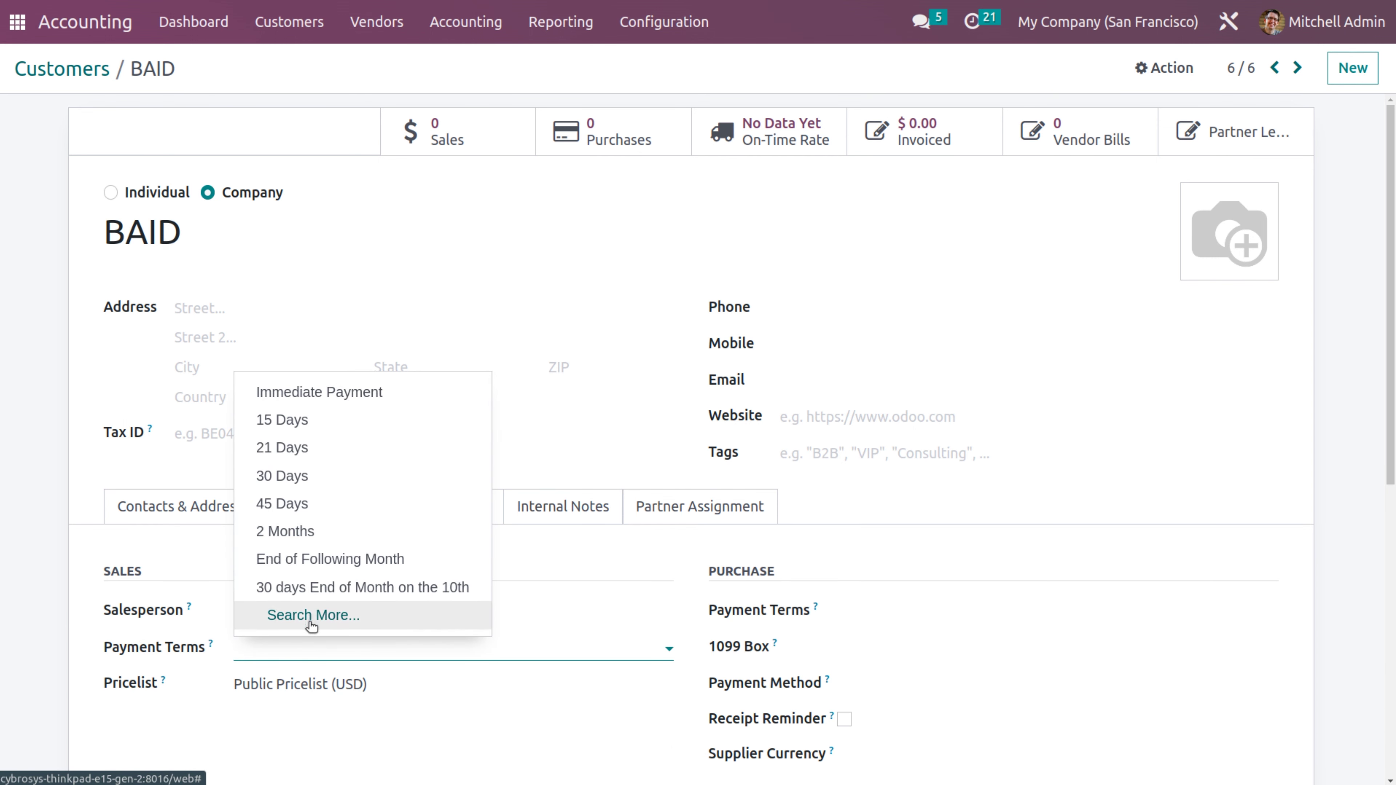
left_click(311, 615)
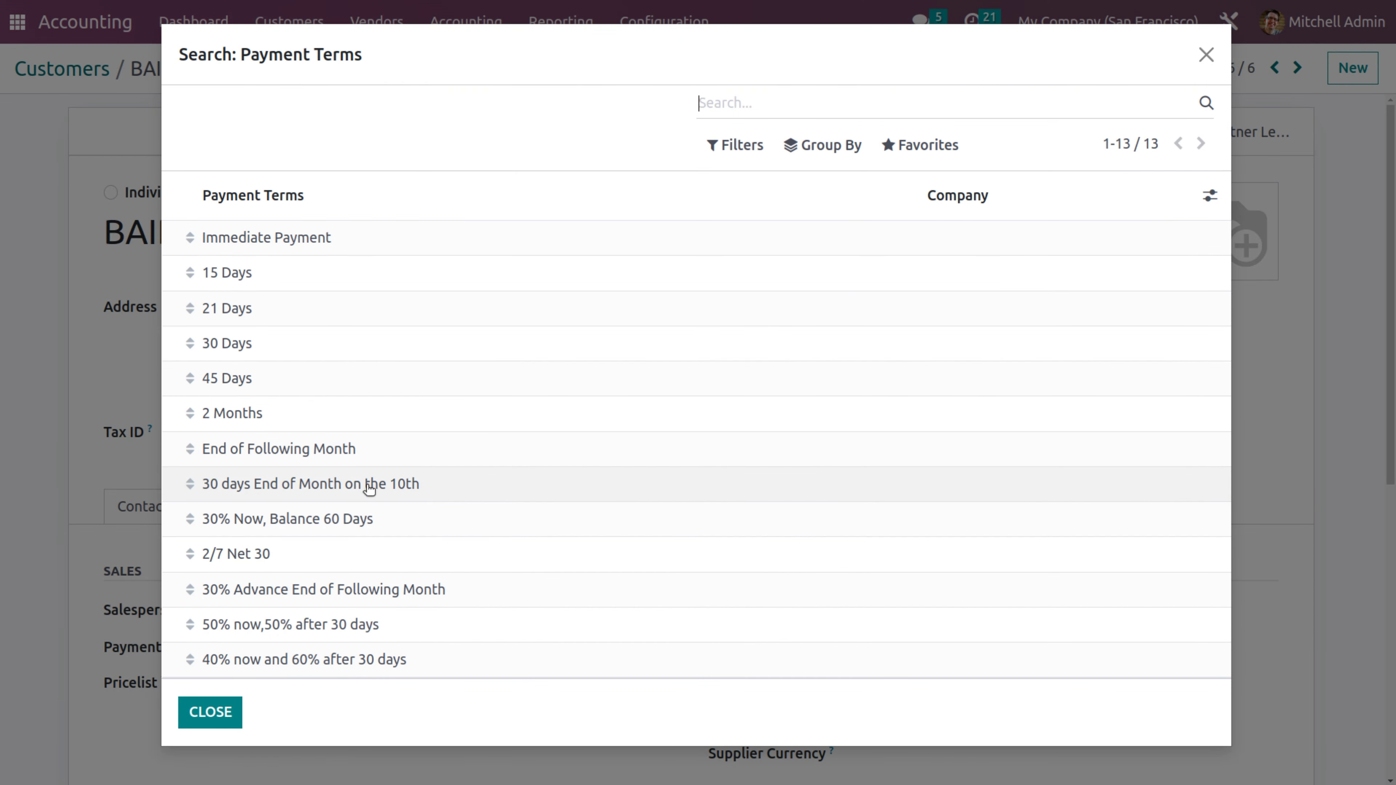
left_click(276, 658)
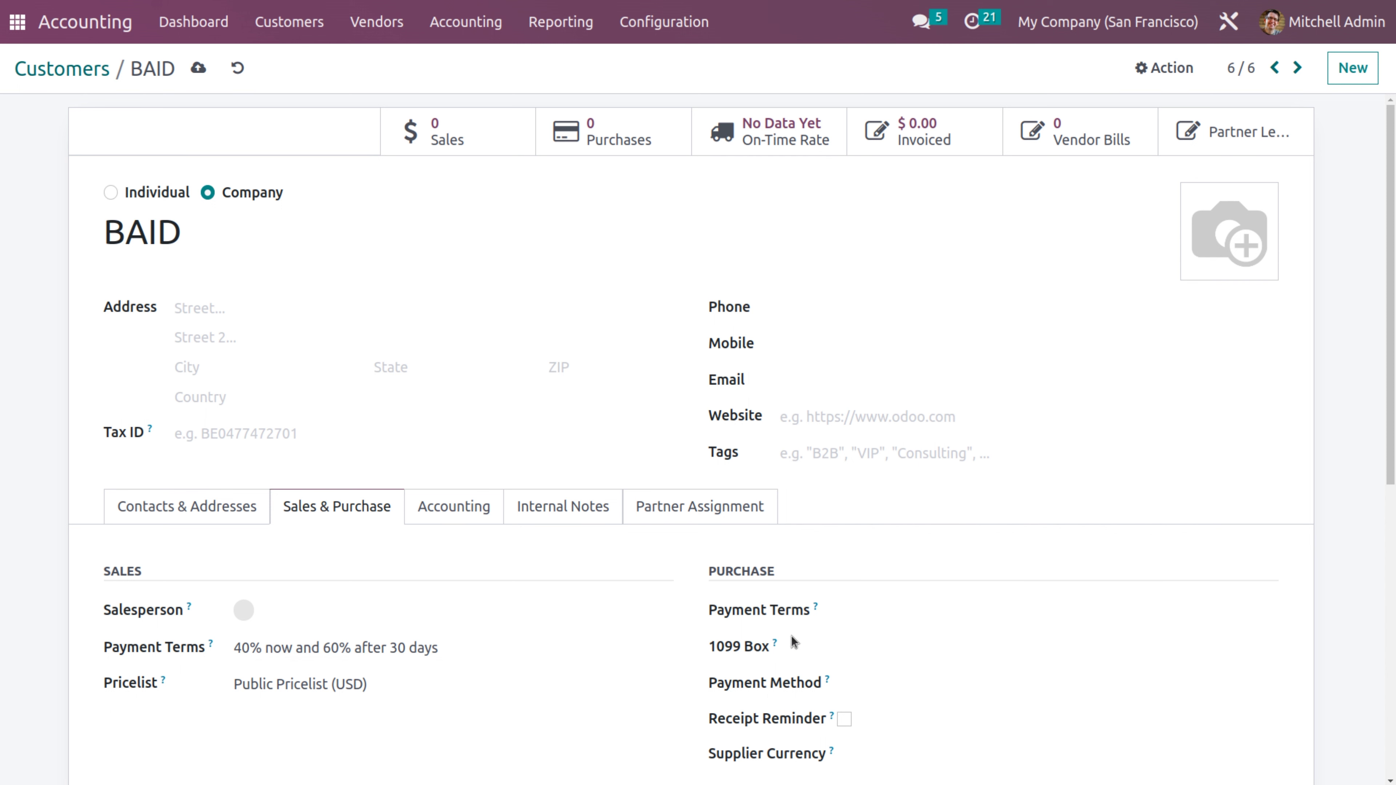
mouse_move(776, 648)
left_click(198, 68)
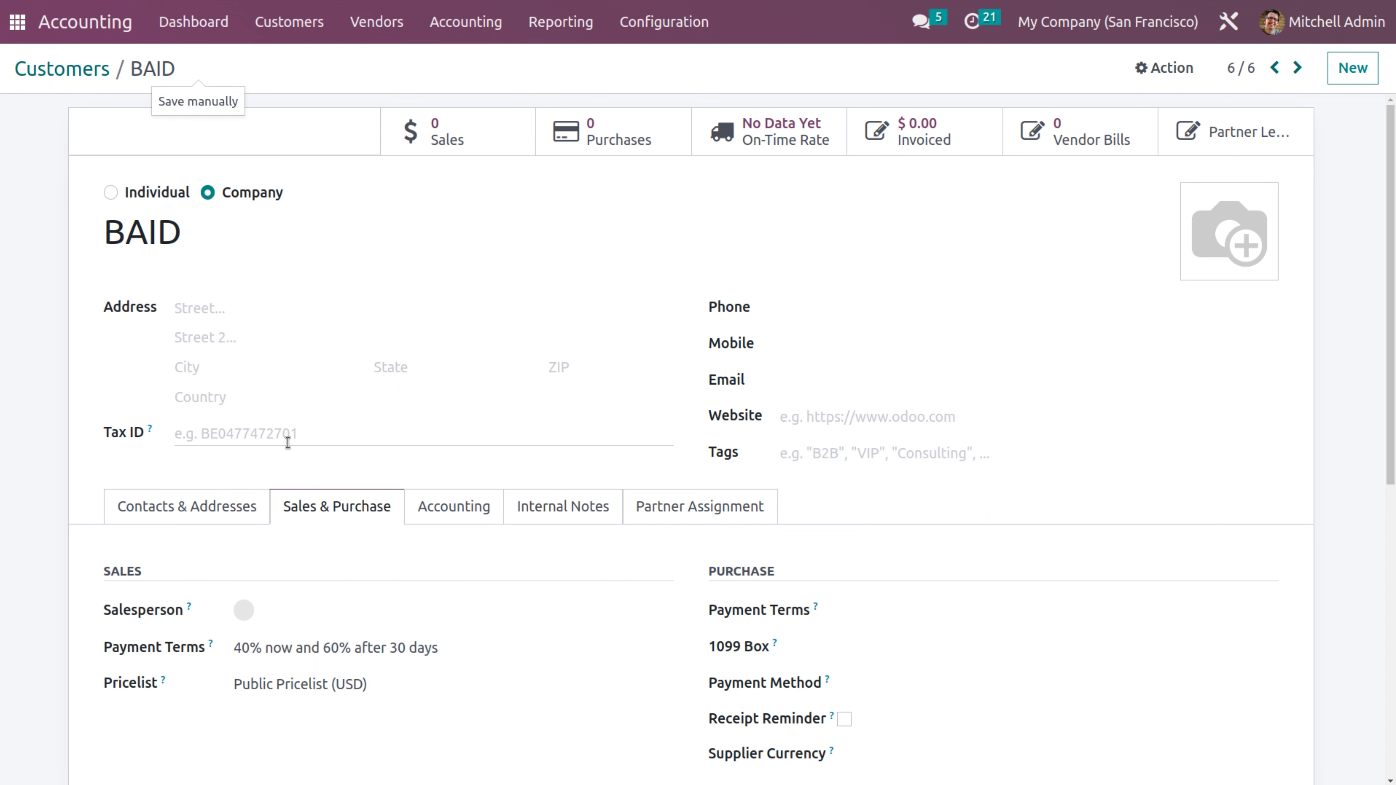
Create a new customer invoice and choose BAID as its customer
left_click(281, 38)
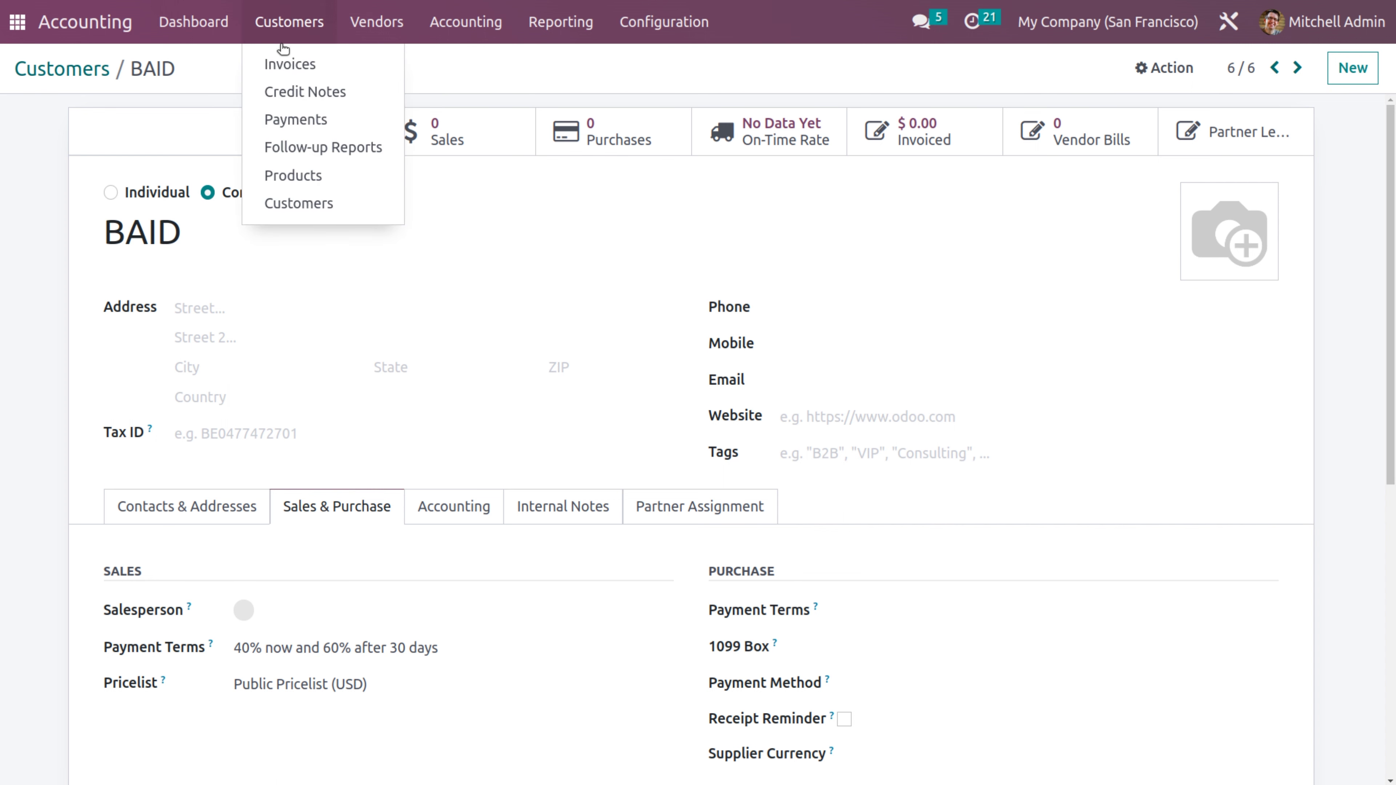
left_click(288, 63)
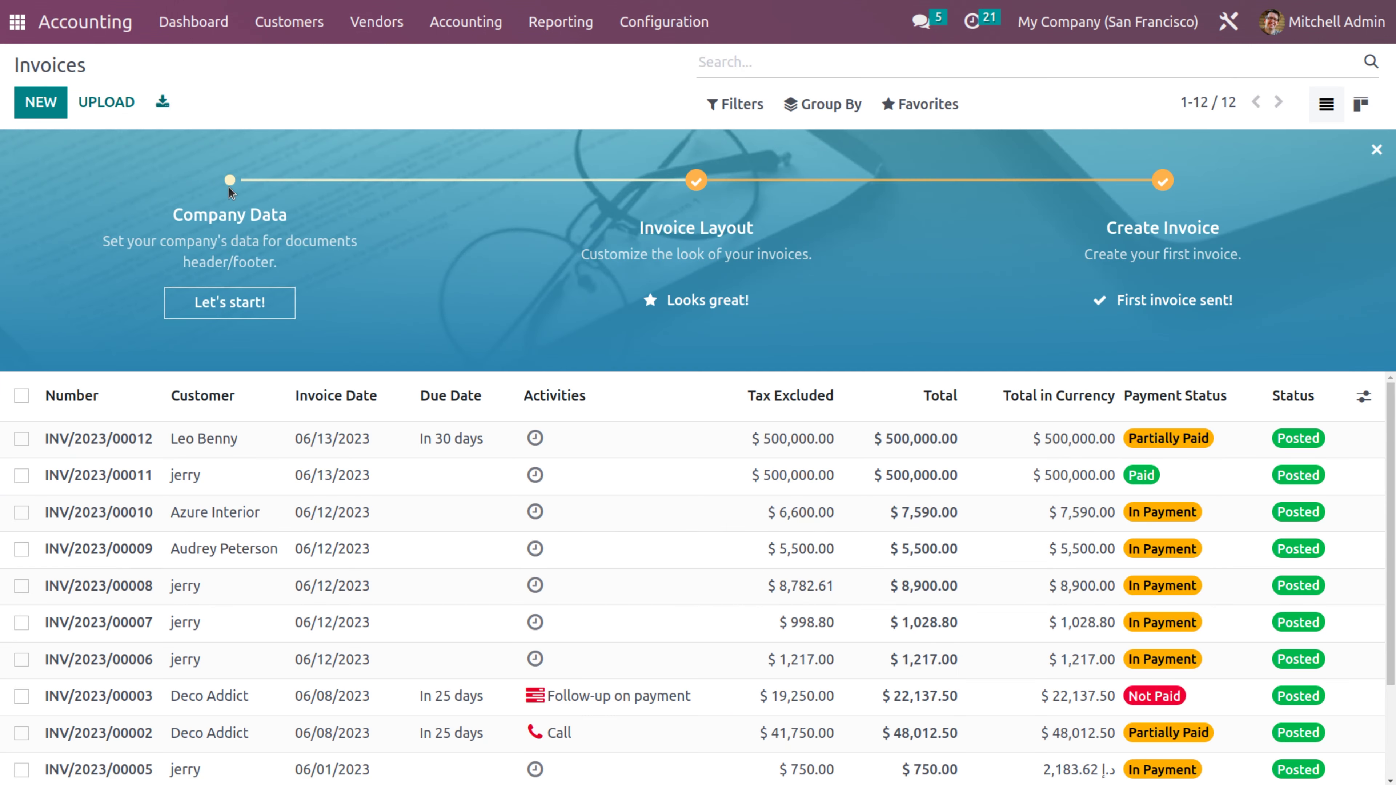
left_click(40, 103)
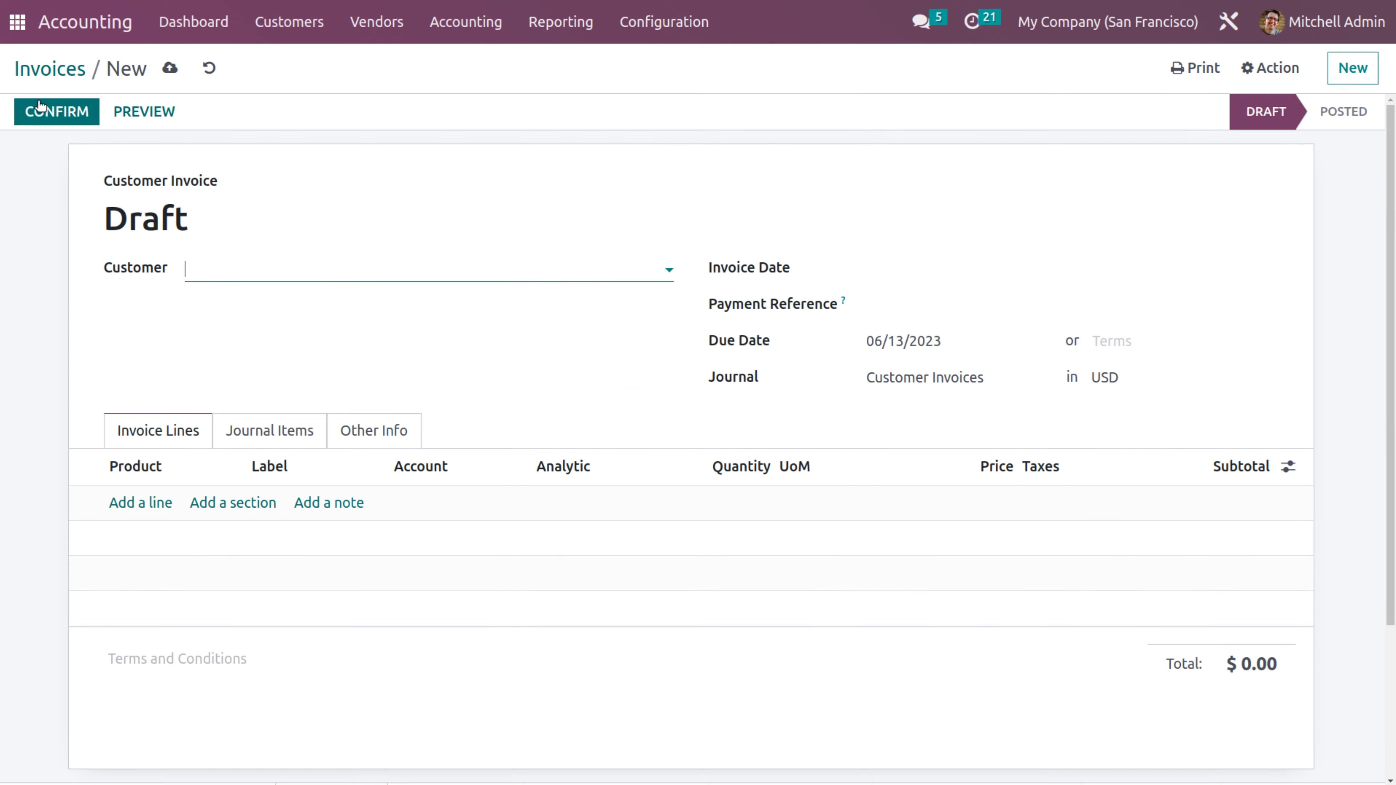
left_click(283, 276)
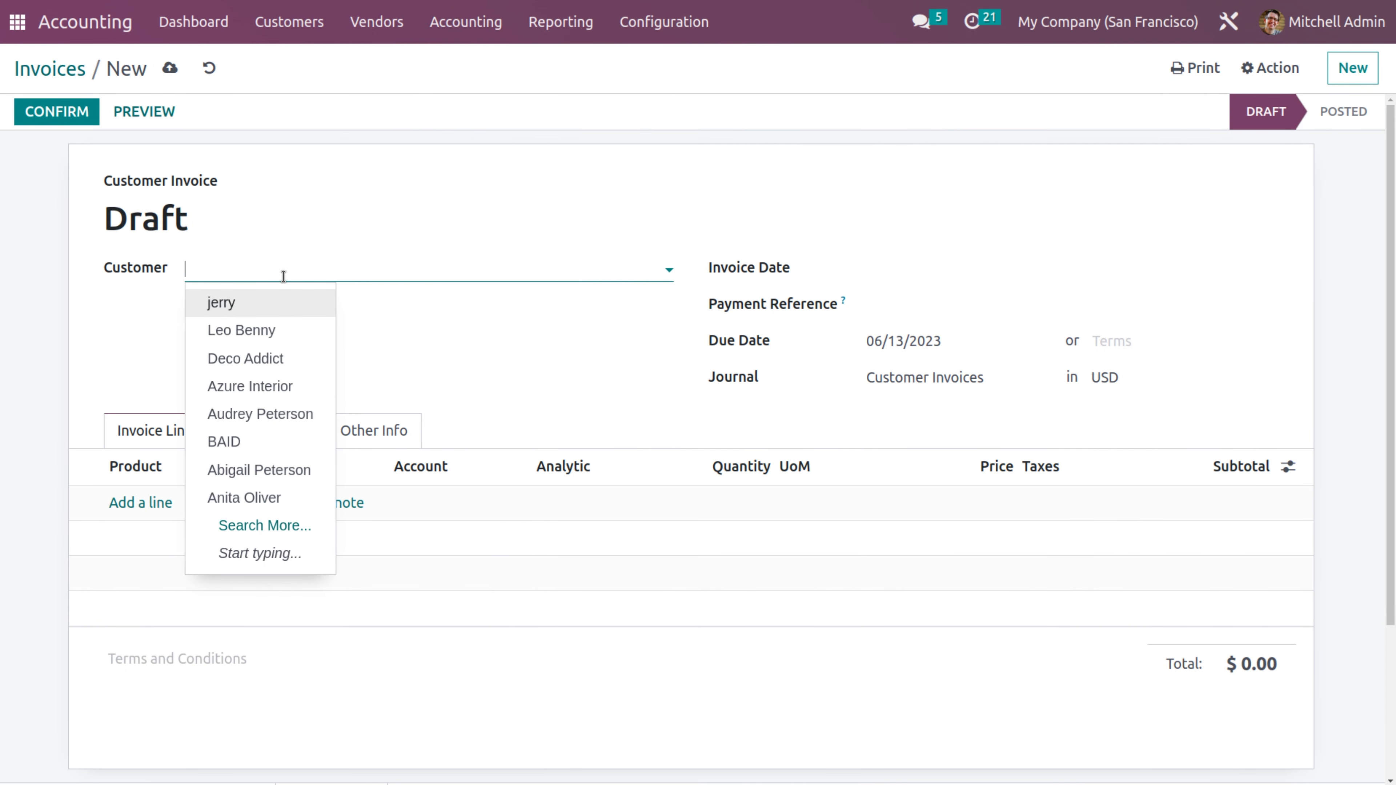
key("Down")
key("Down")
key("Down")
key("Down")
key("Down")
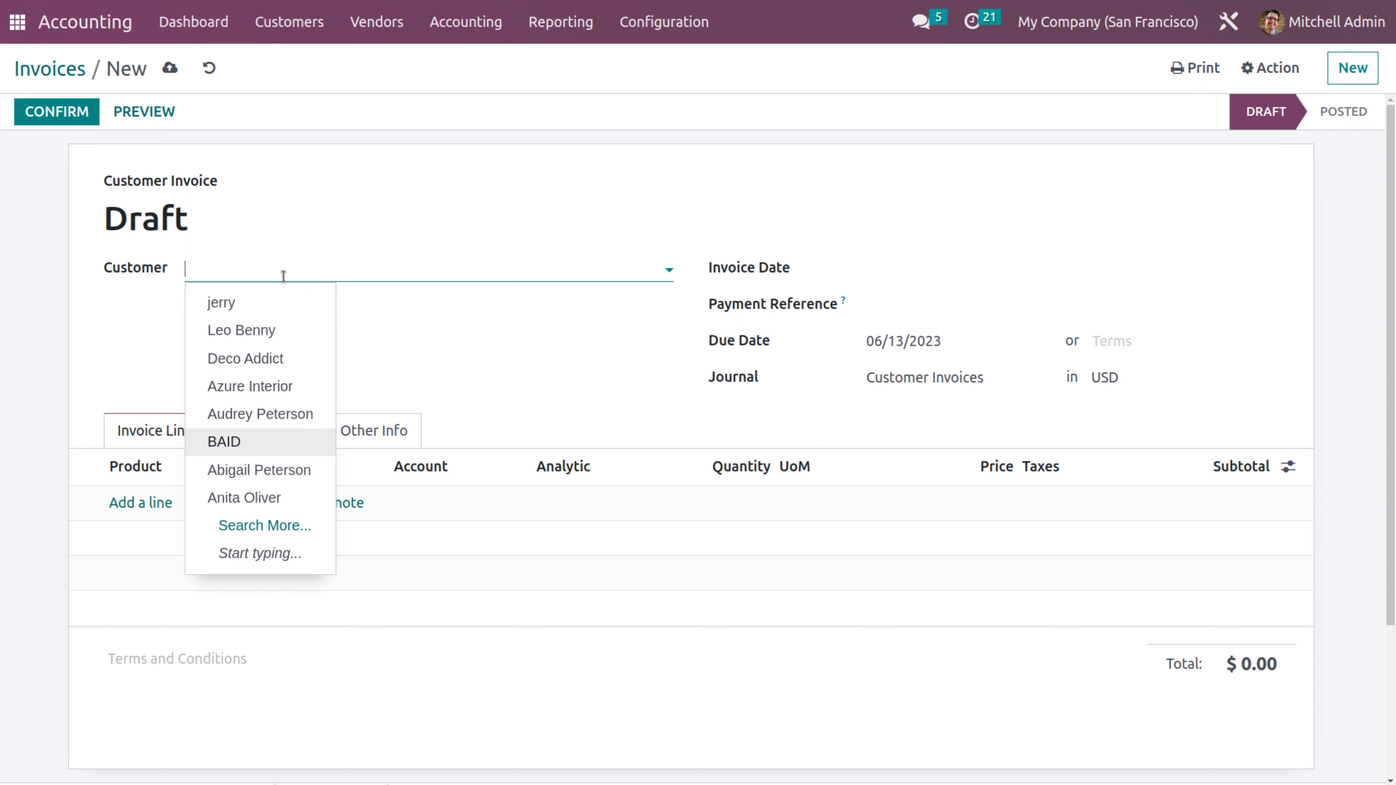
left_click(232, 437)
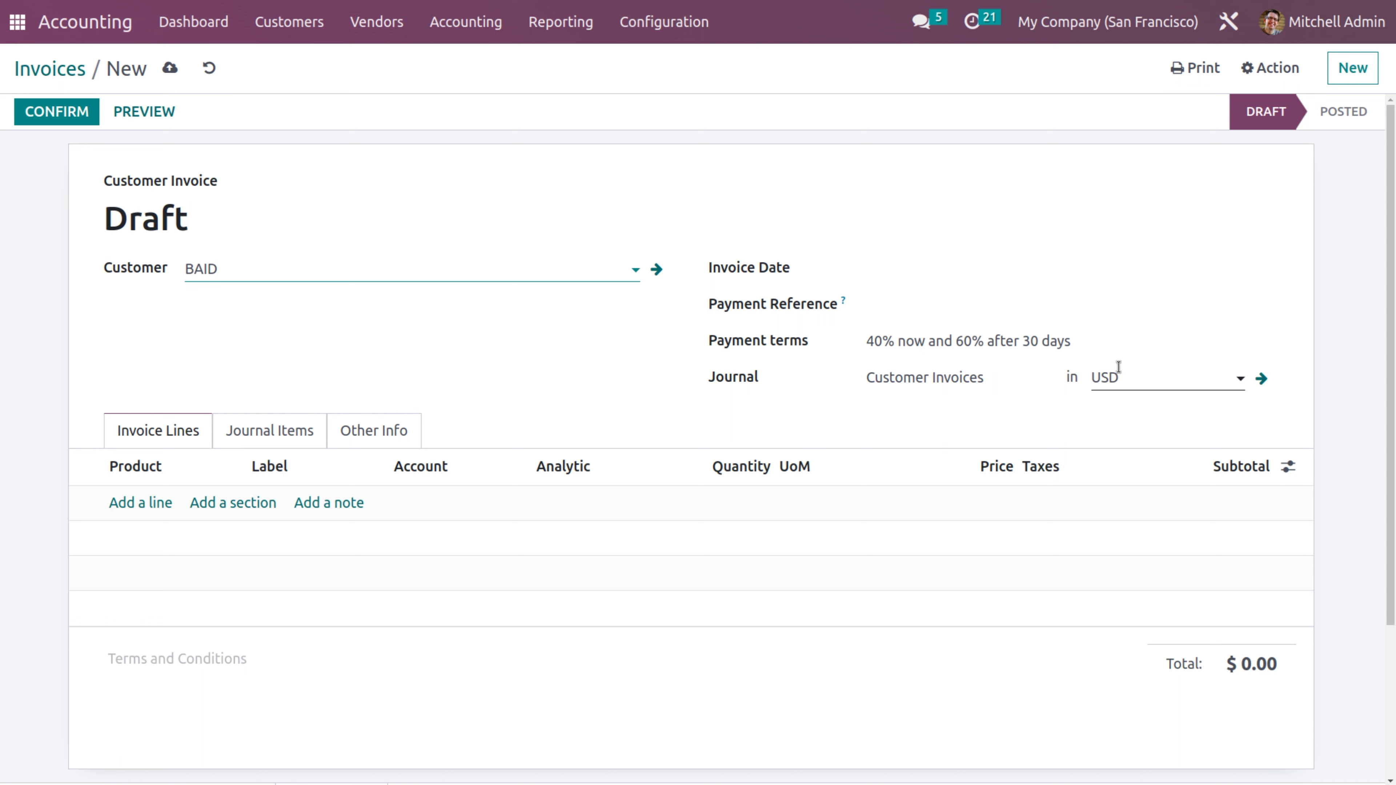
Add an invoice line for the product Nexa and remove the Tax 15% from it
left_click(123, 501)
type("n")
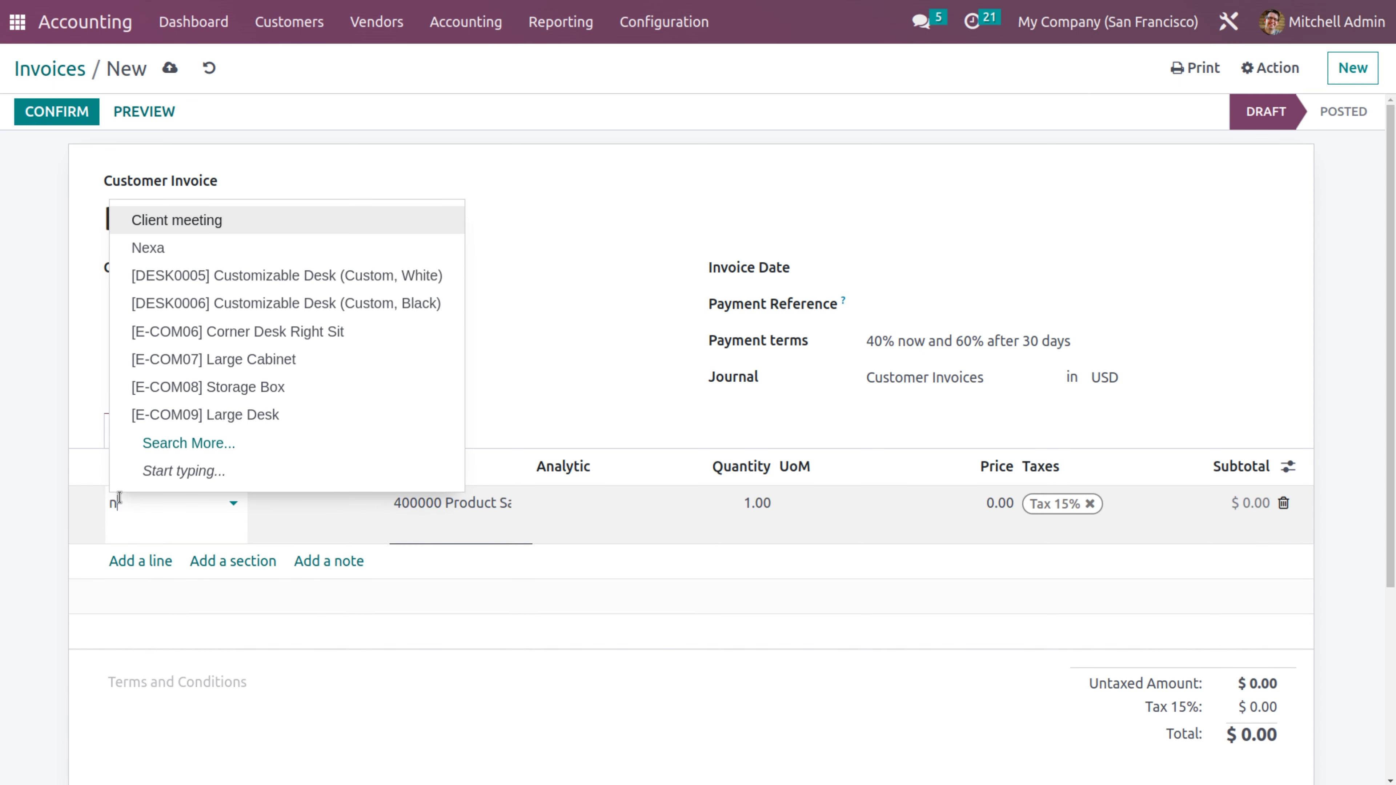
type("ex")
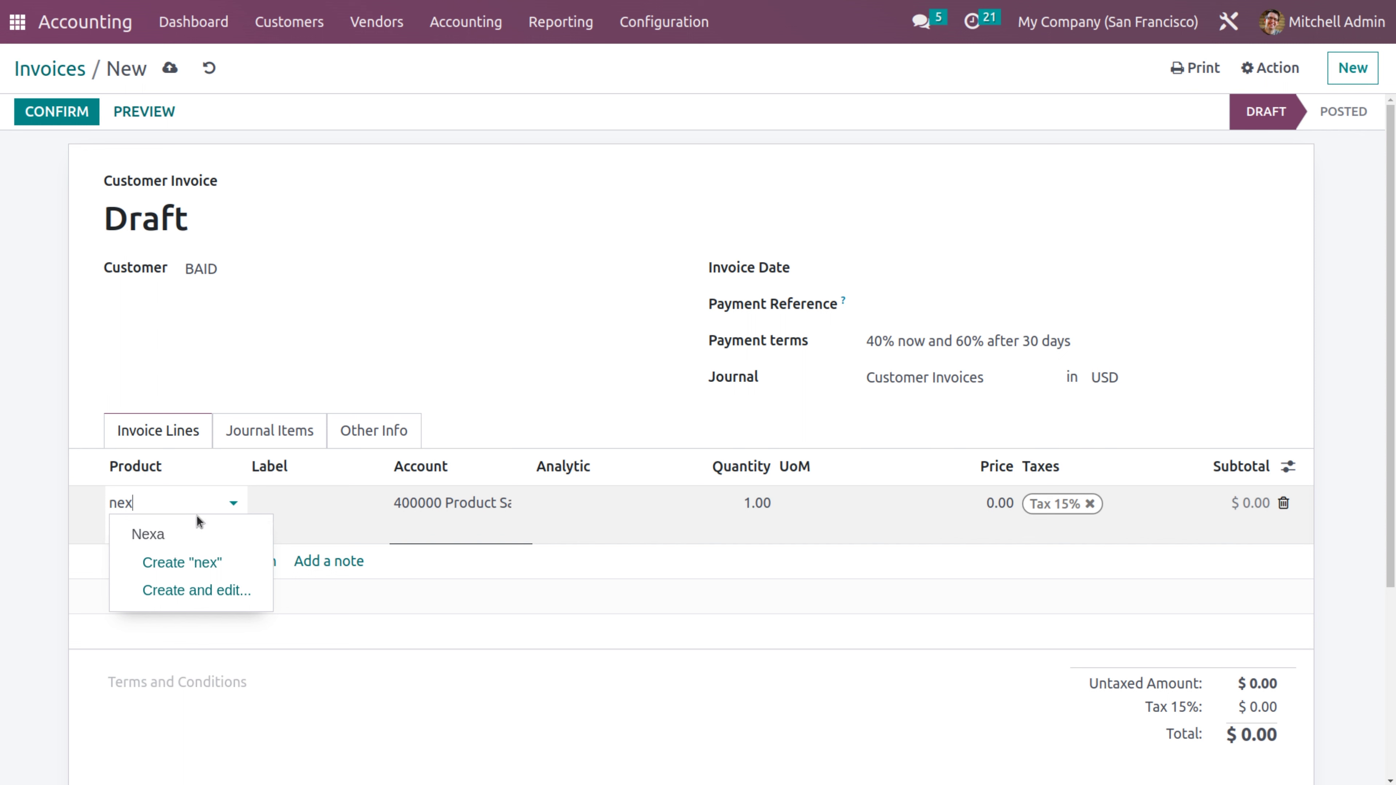
left_click(196, 533)
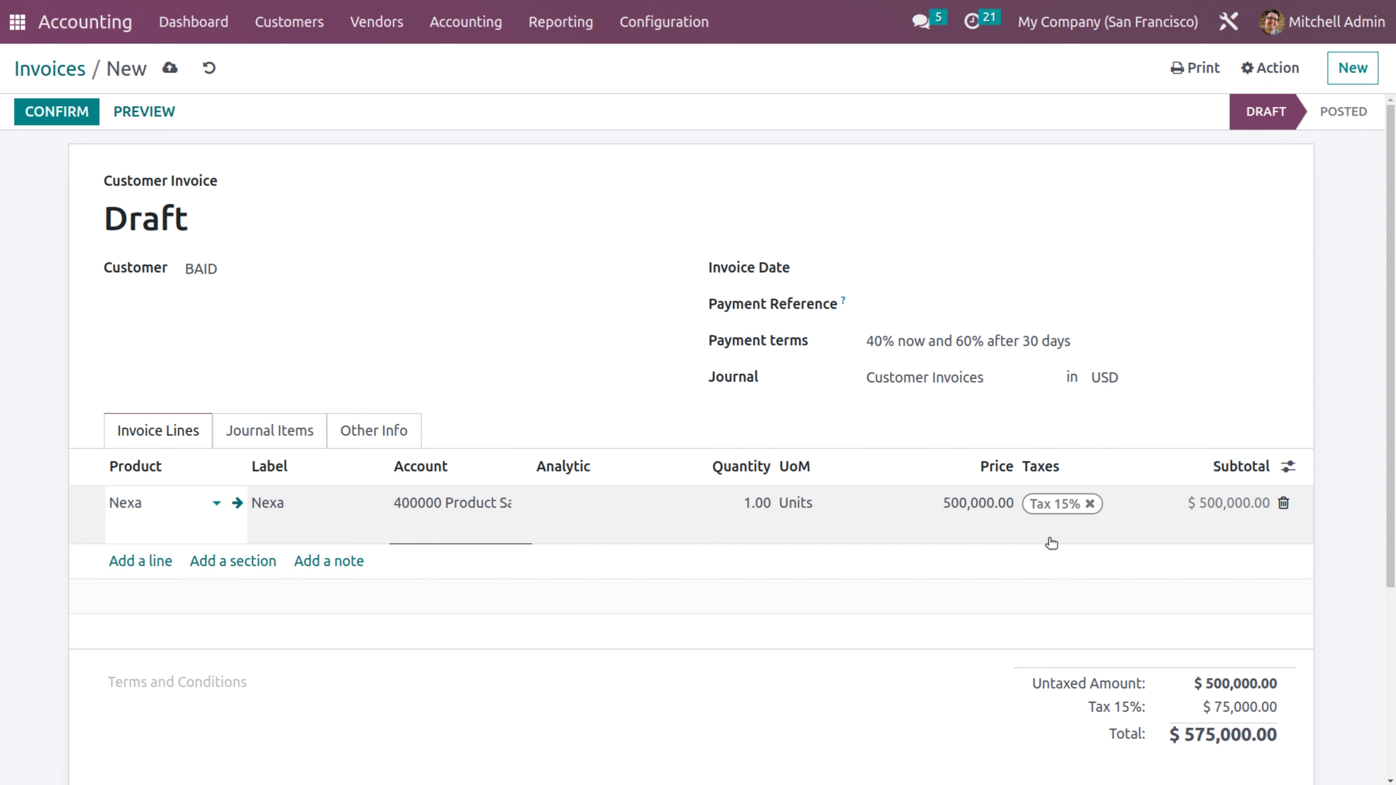
left_click(1089, 504)
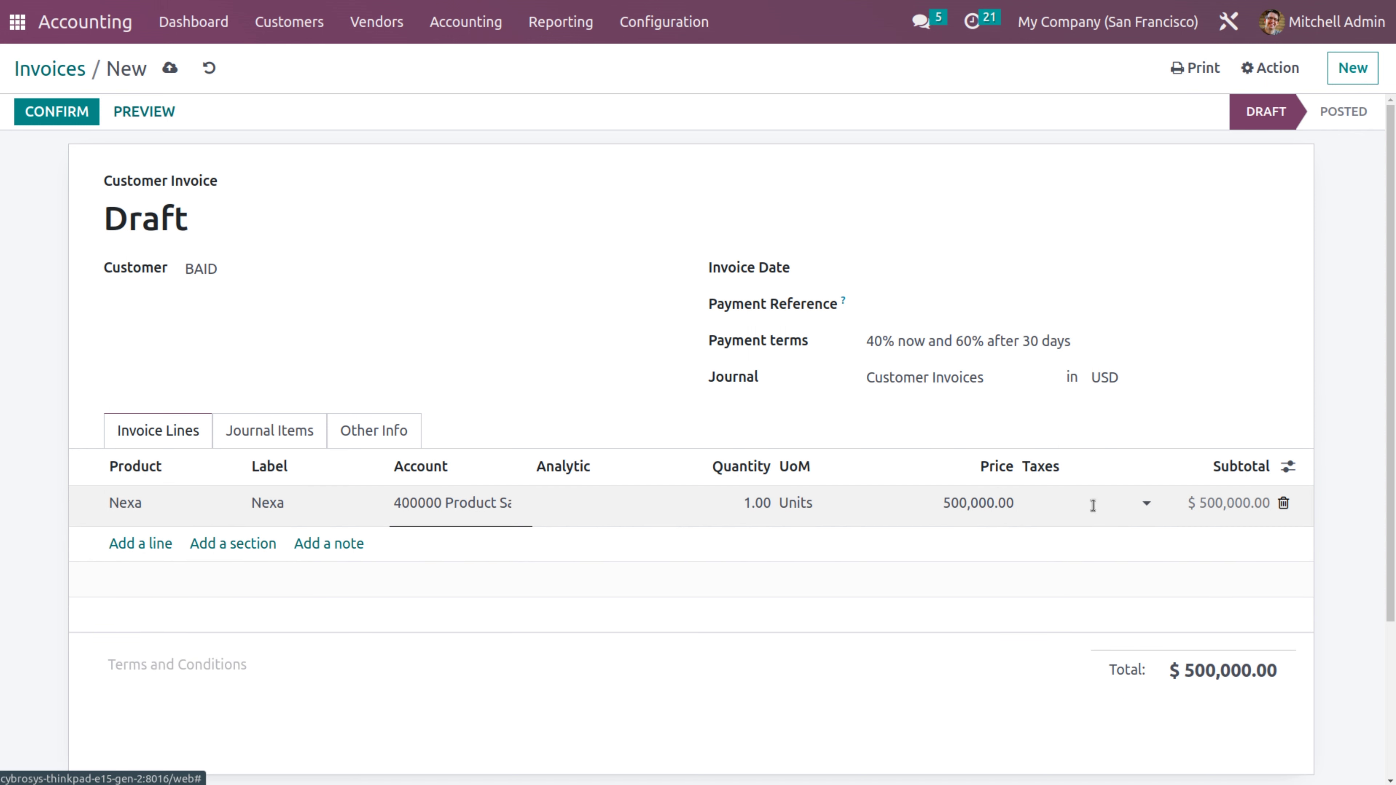
left_click(737, 596)
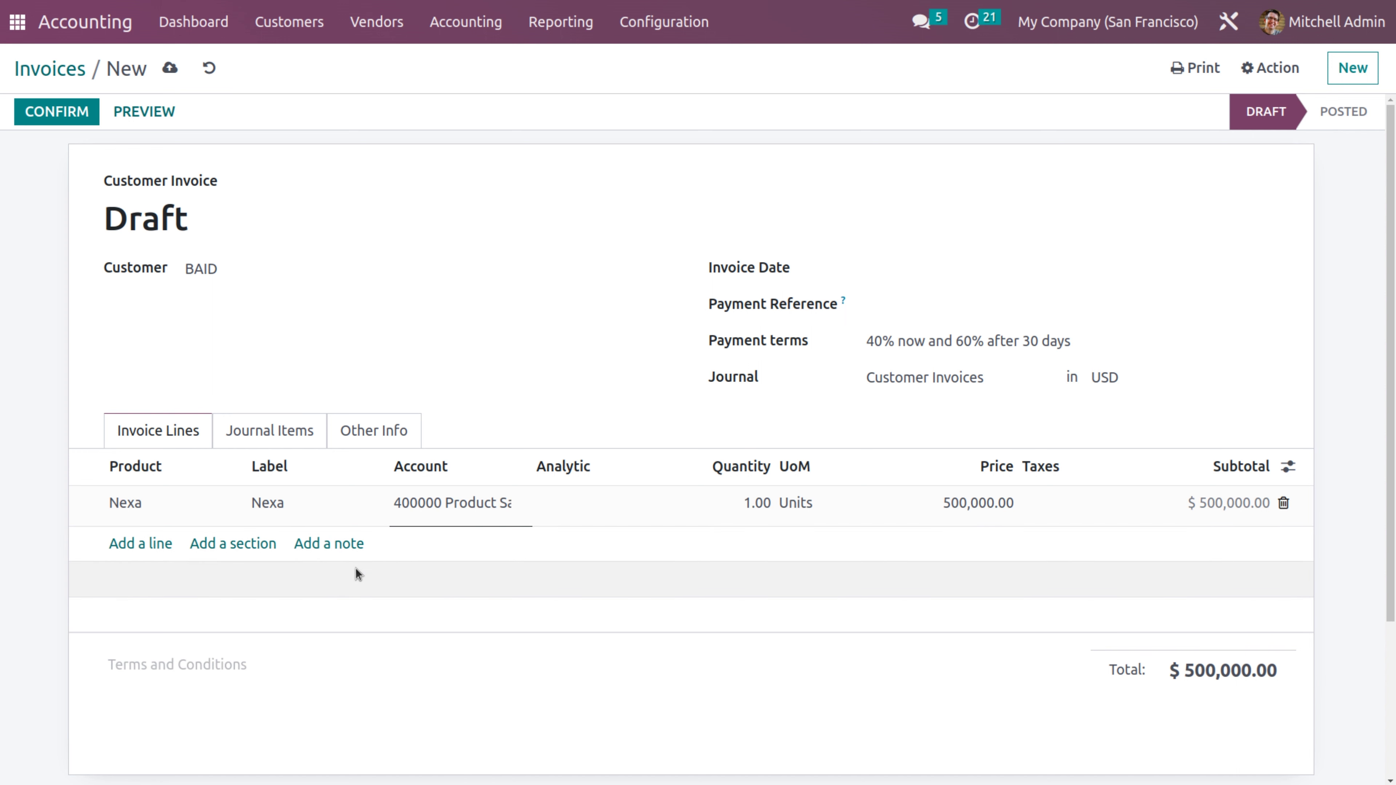
Review the draft invoice's journal items and open the Aged Receivable report
left_click(287, 434)
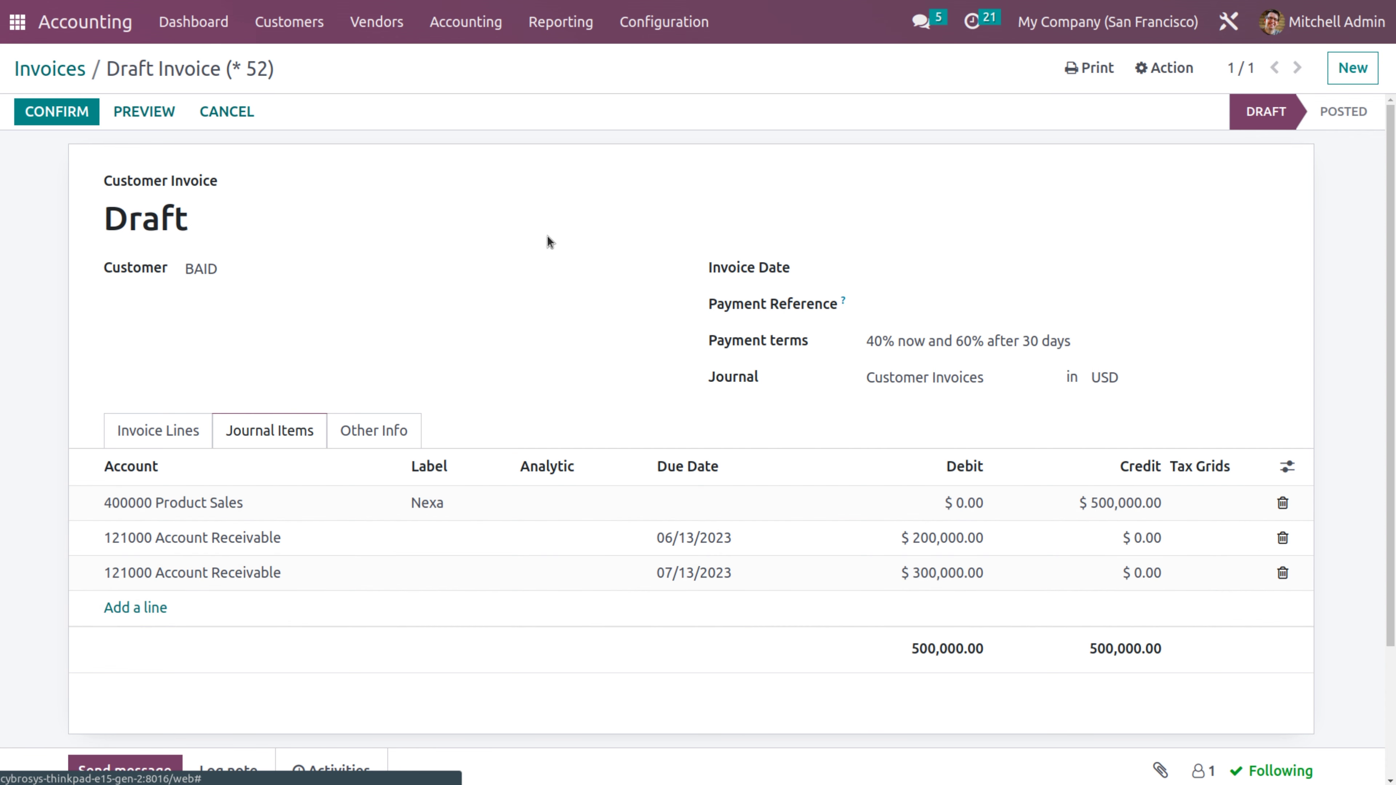
left_click(695, 11)
mouse_move(596, 11)
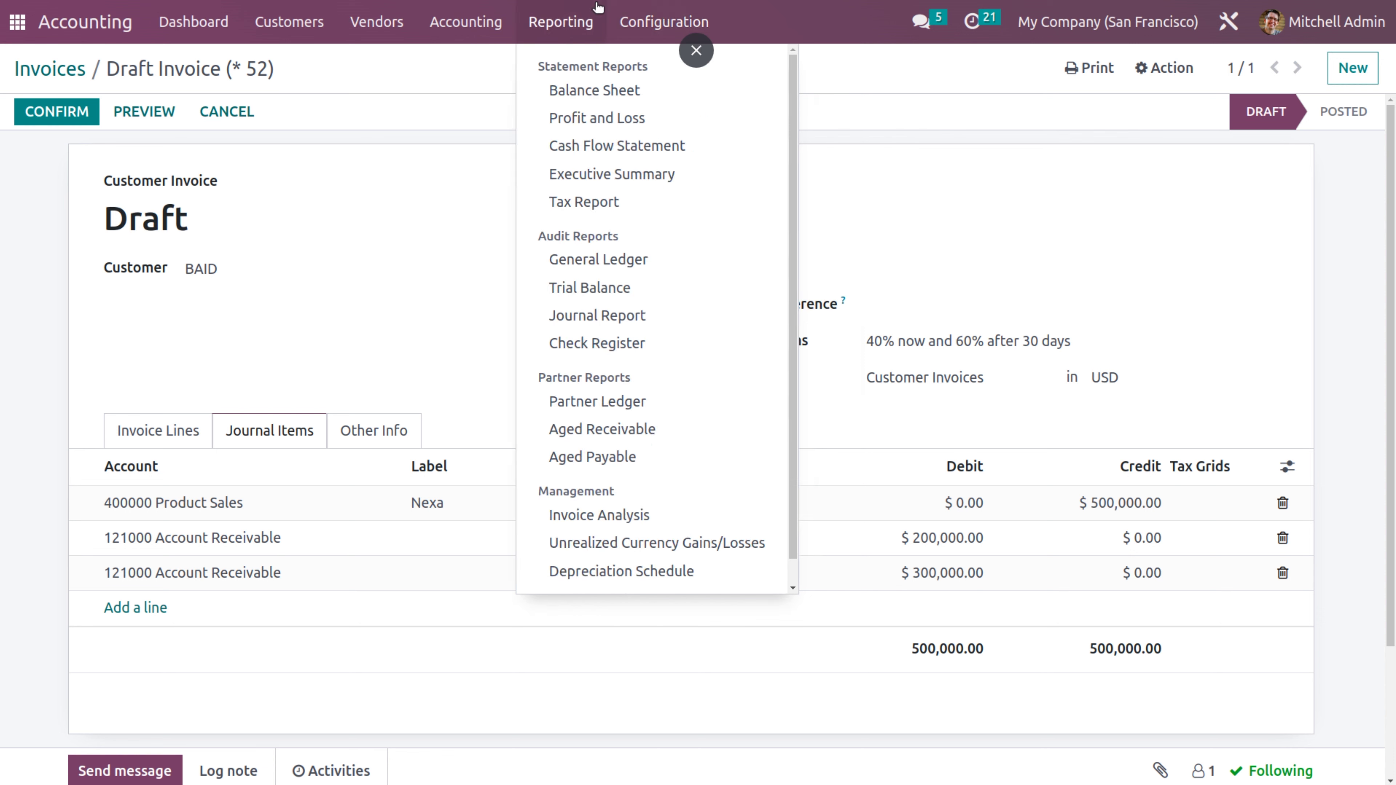
left_click(587, 430)
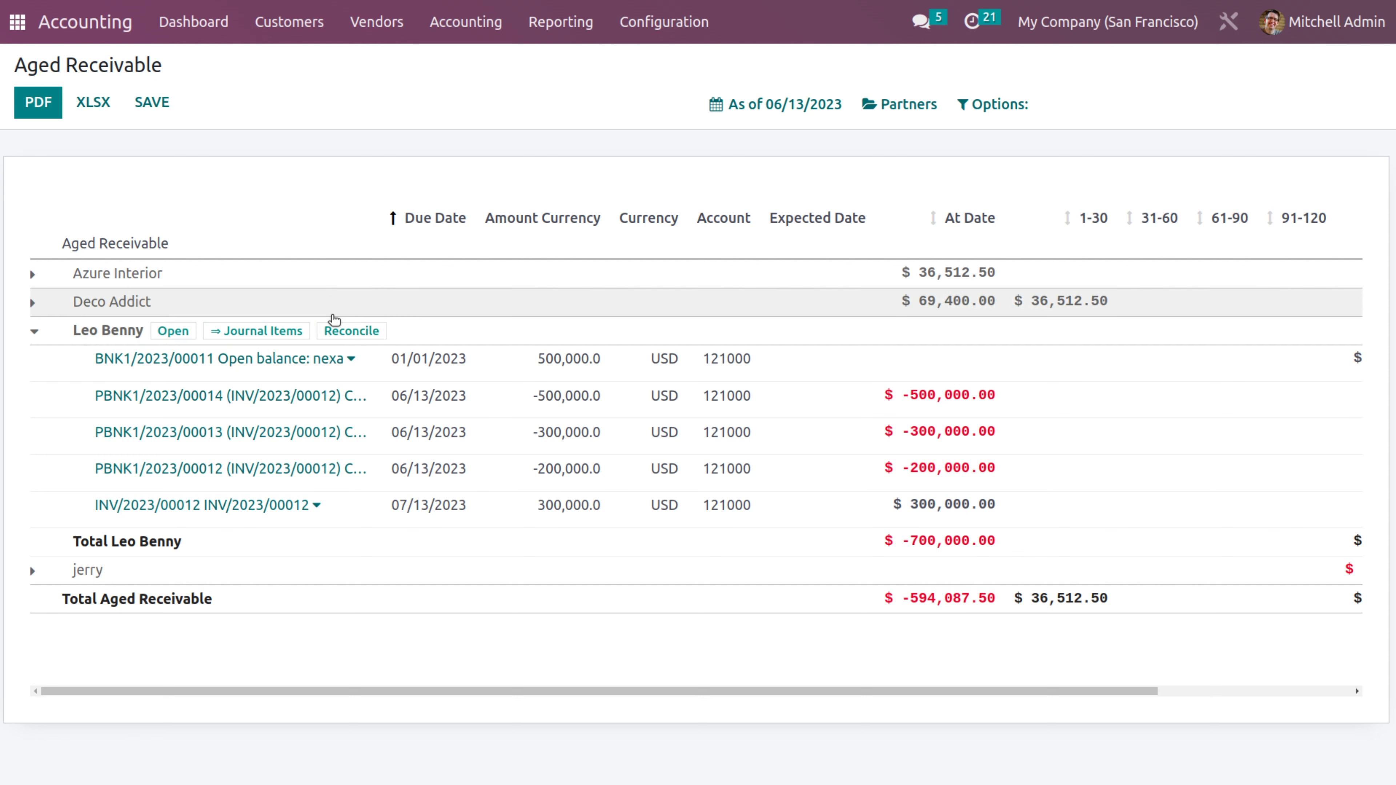
Open BAID's draft invoice from the customer invoices list and confirm it
left_click(294, 22)
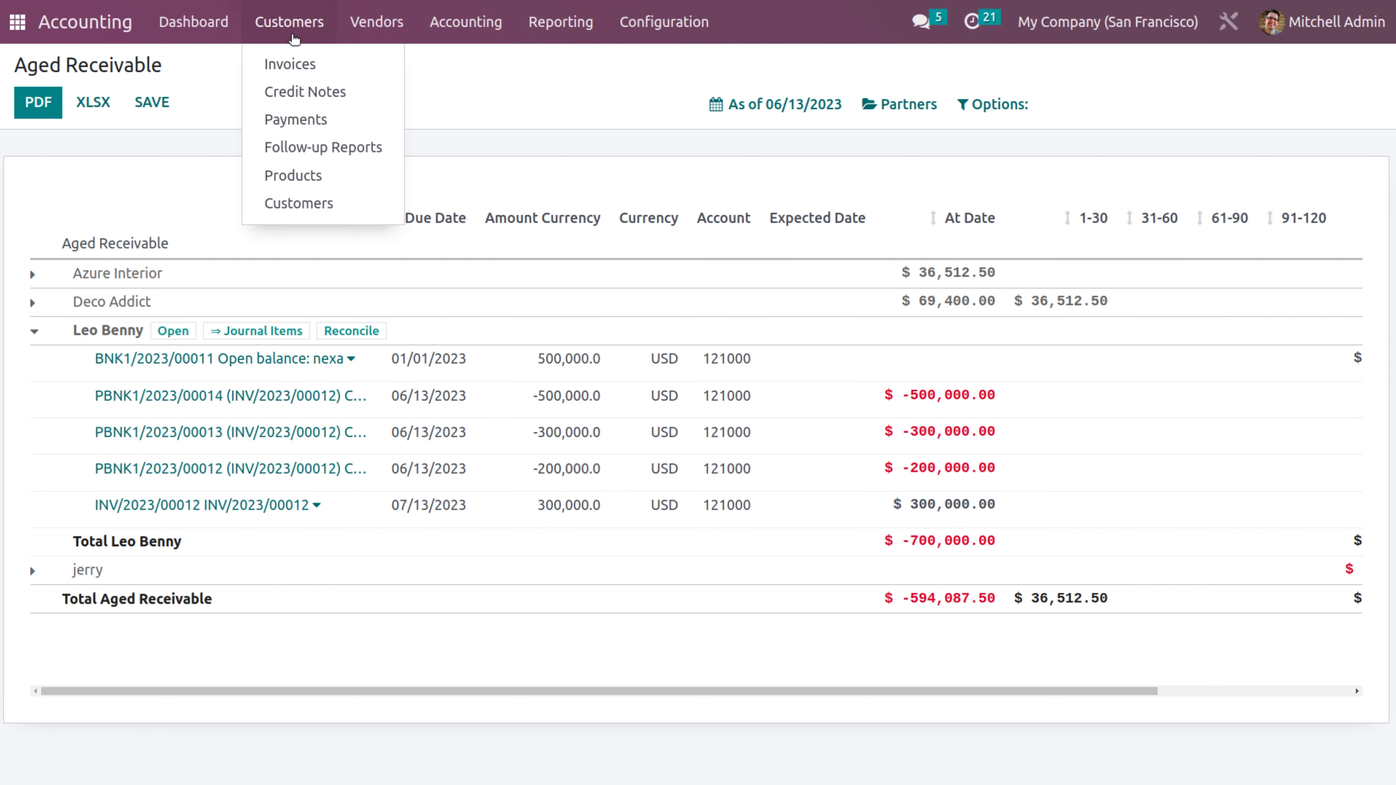
left_click(278, 62)
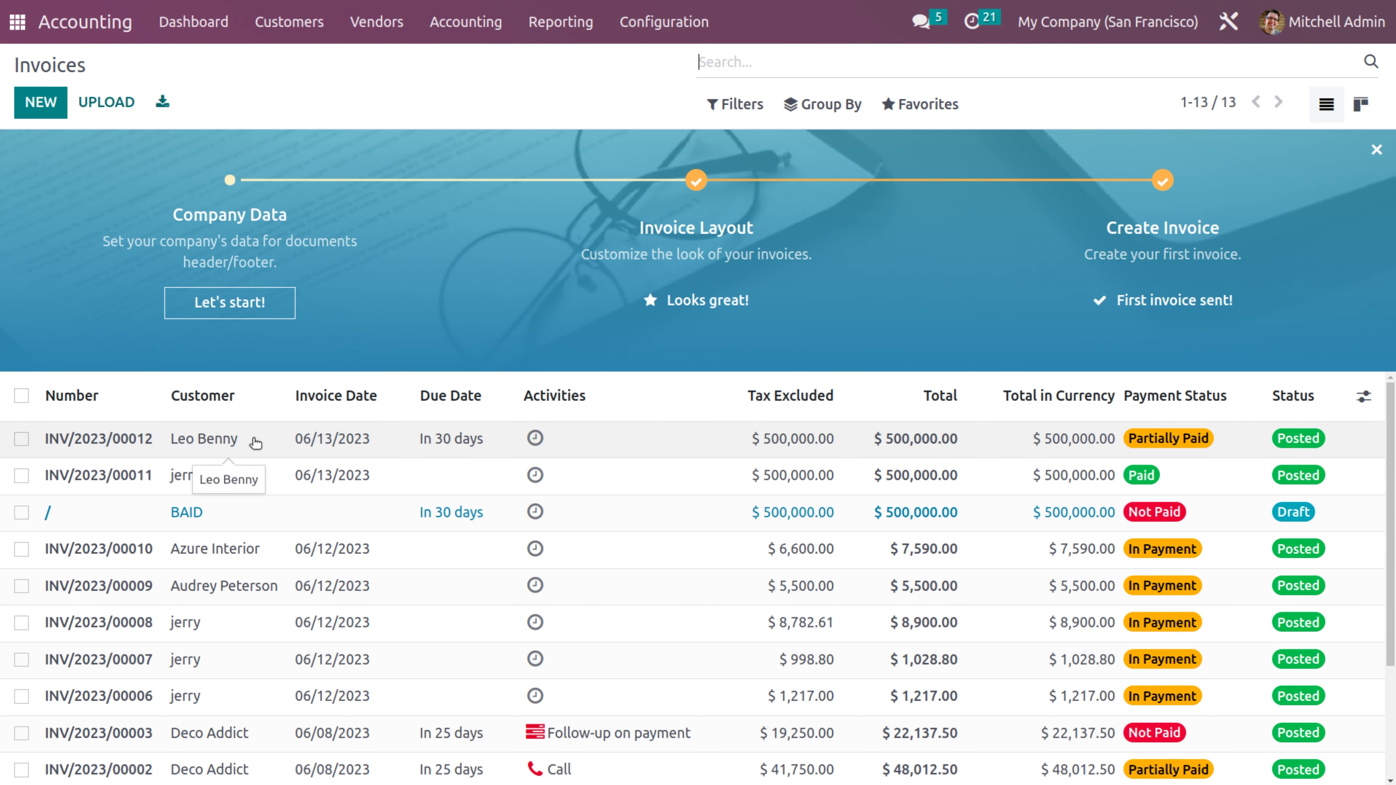
left_click(228, 512)
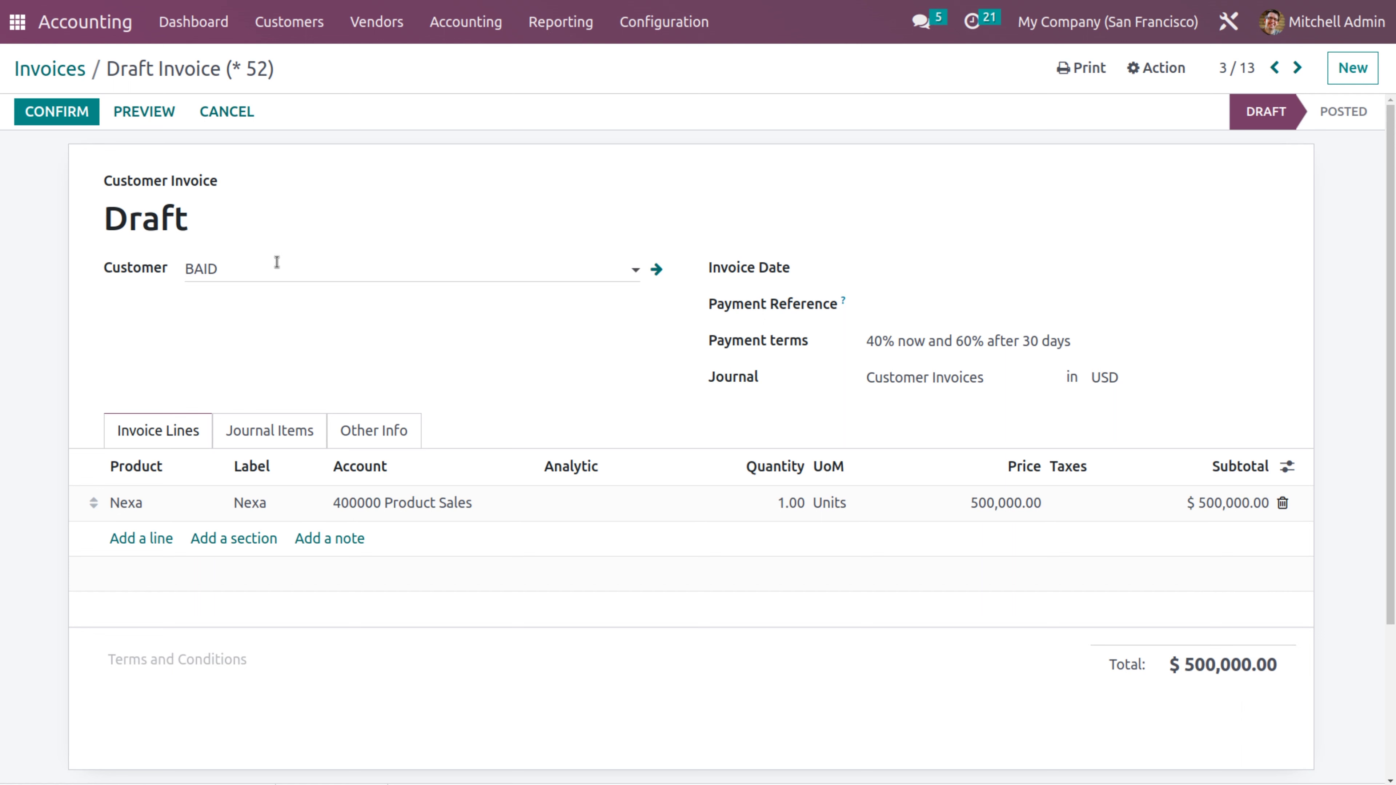
left_click(84, 116)
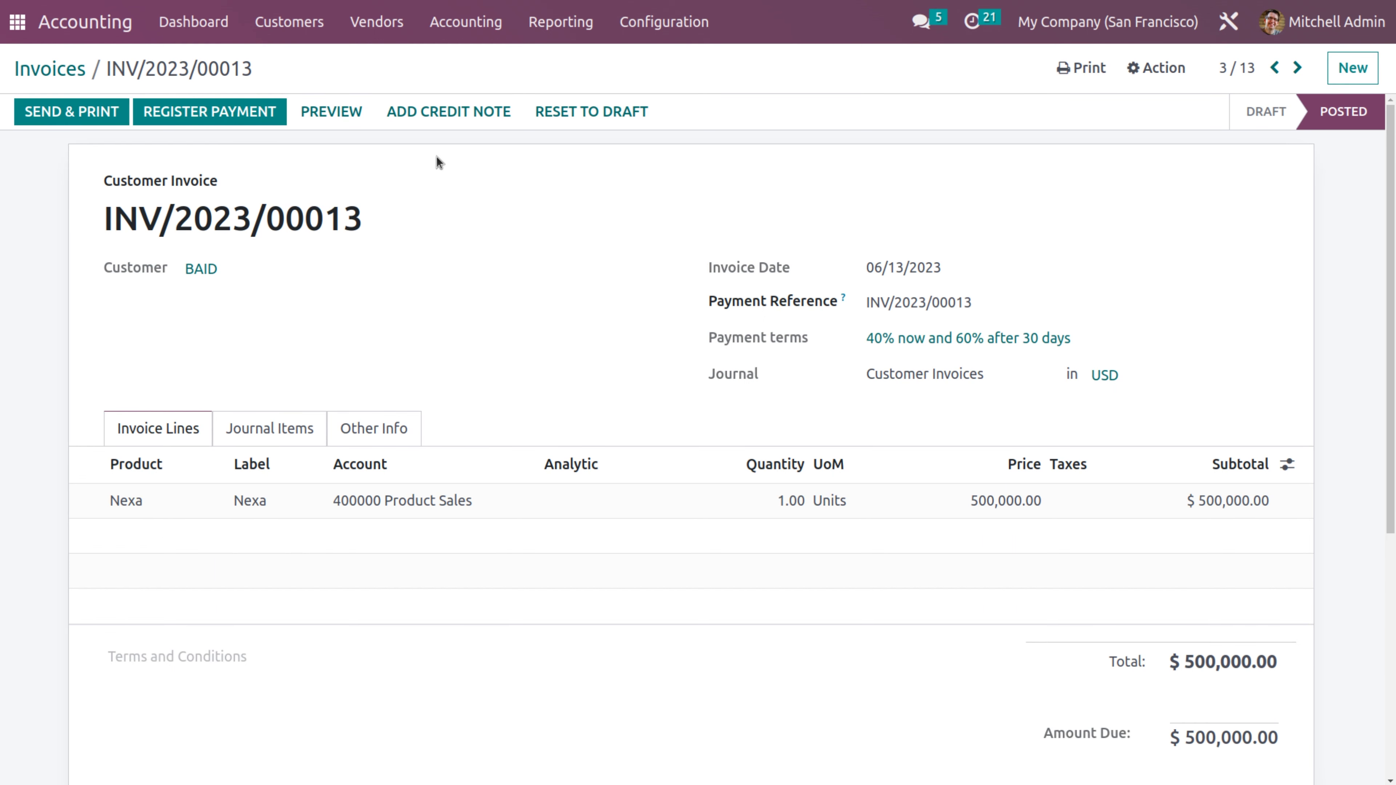
Open the Aged Receivable report again and expand BAID's entries to examine their due dates
left_click(587, 25)
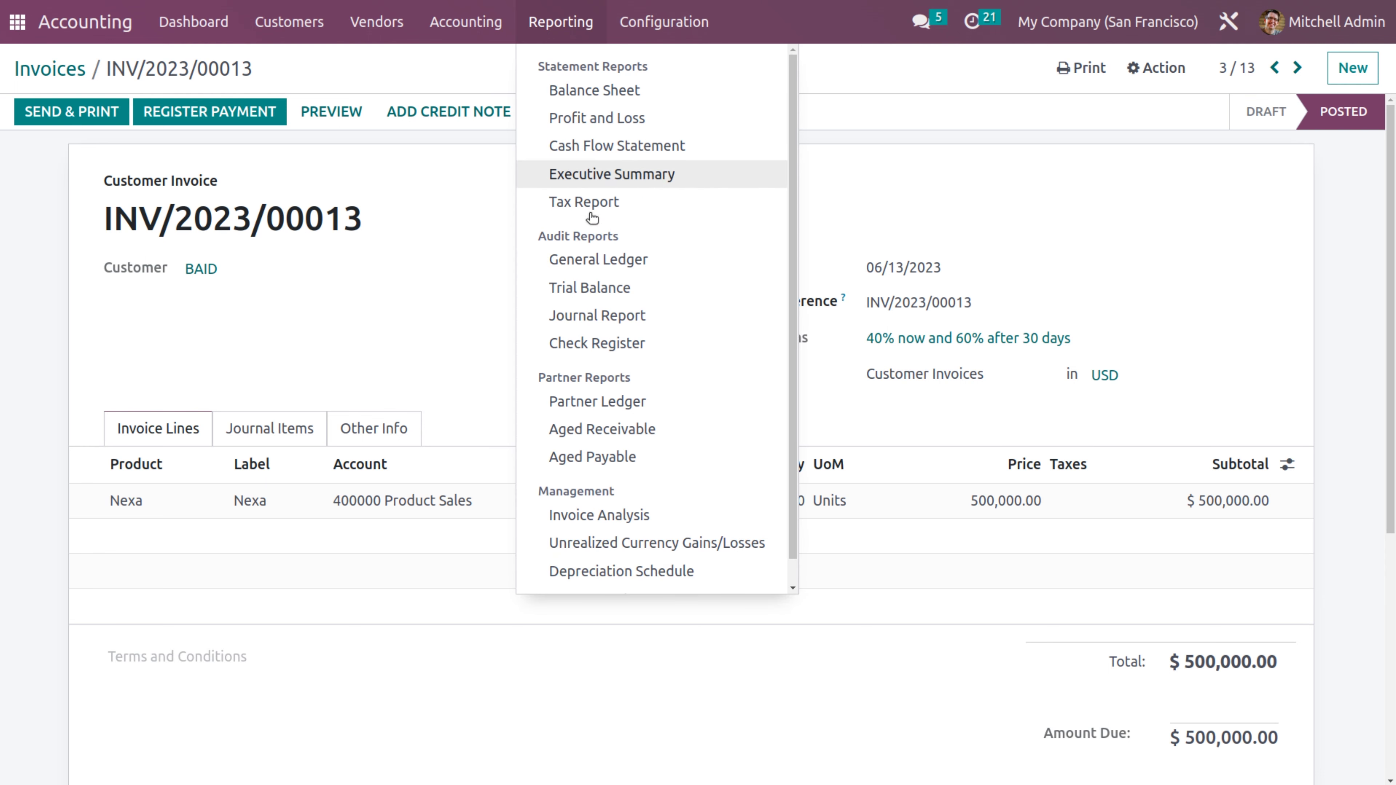
left_click(601, 430)
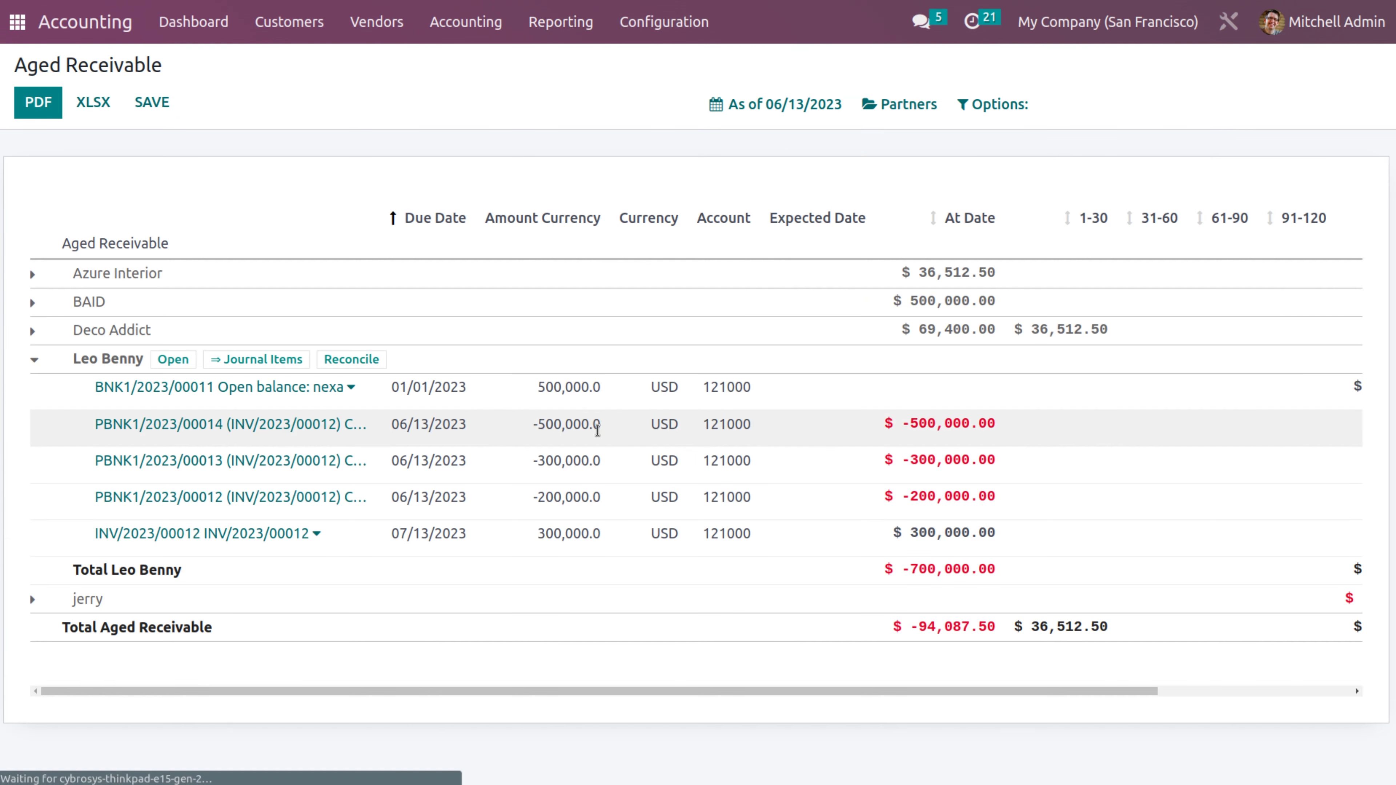
left_click(89, 302)
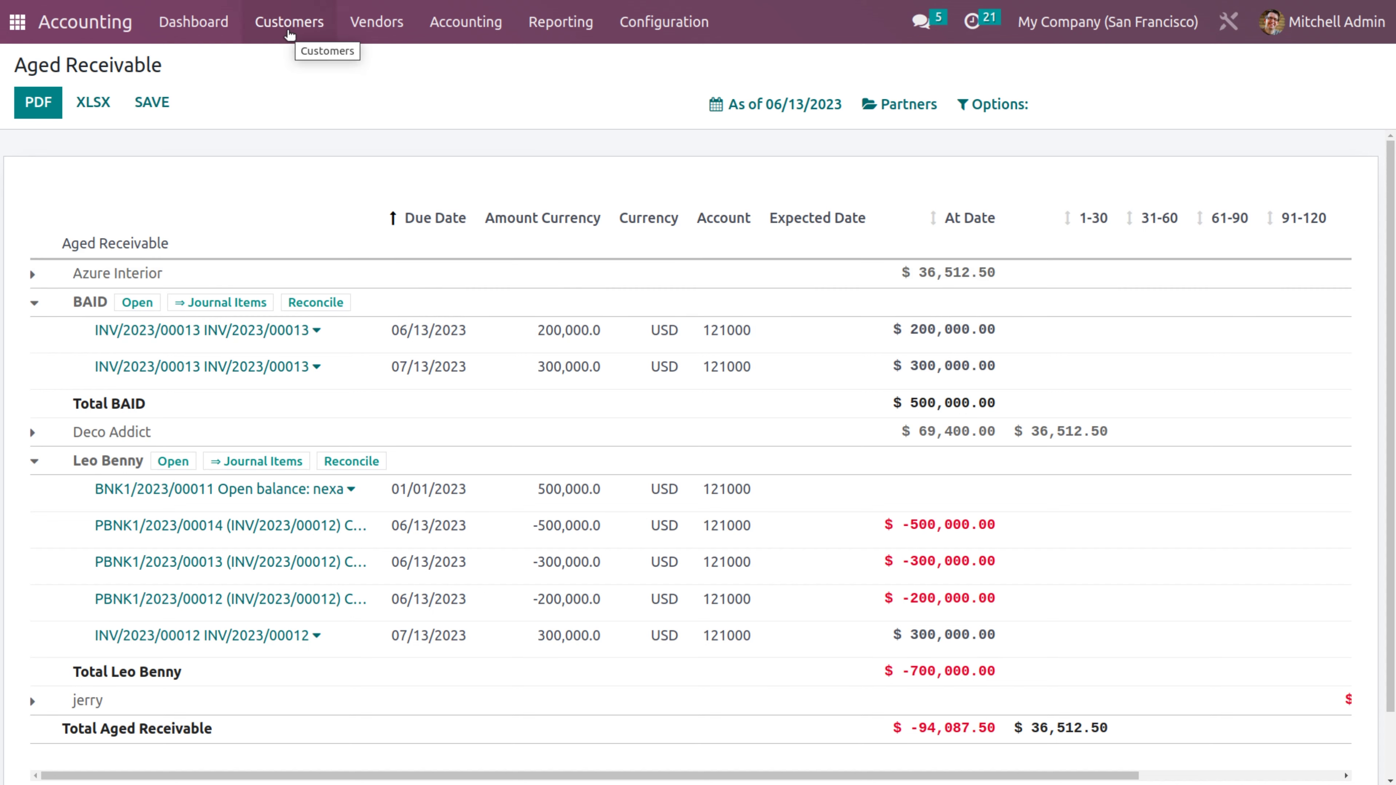
Open the journal entry behind BAID's receivable line due 06/13/2023
left_click(290, 34)
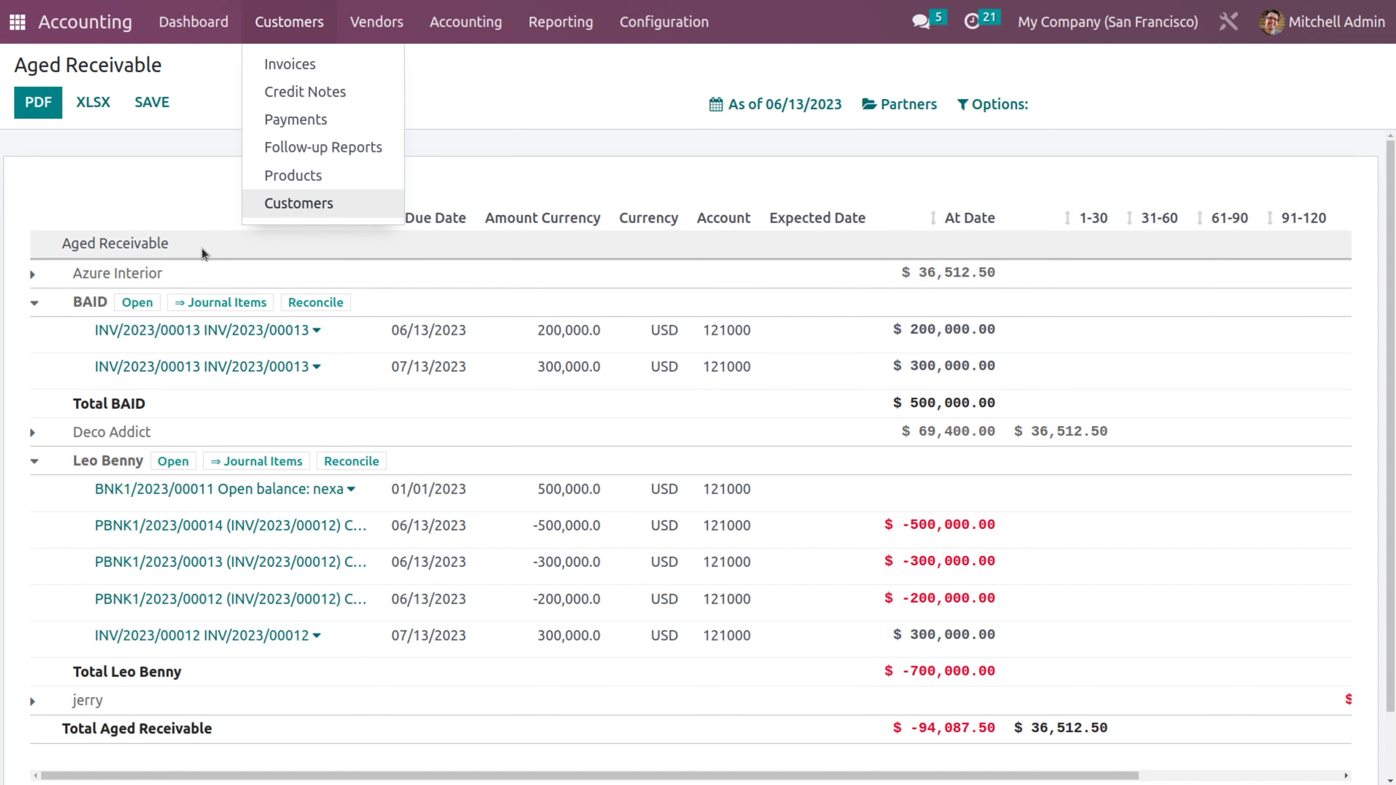
left_click(214, 328)
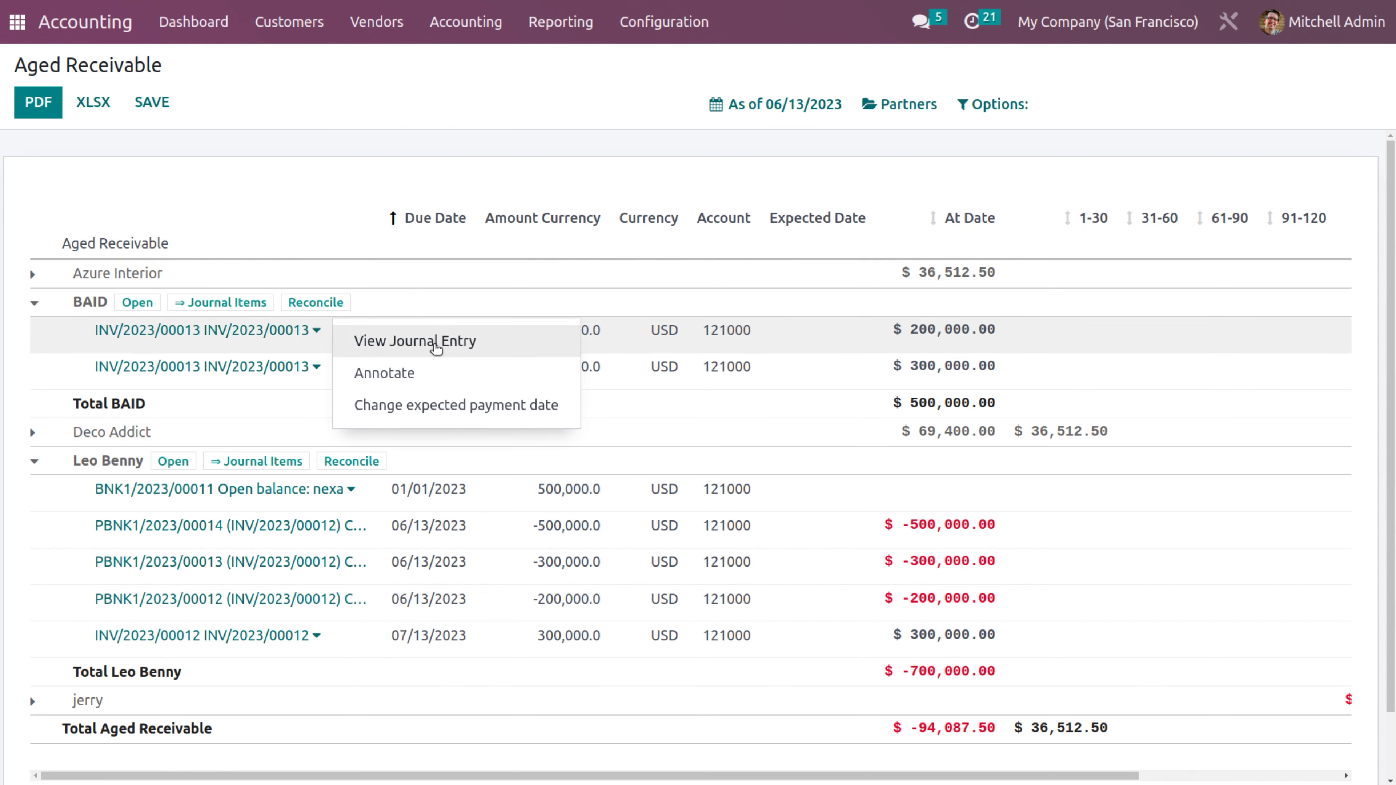
left_click(435, 344)
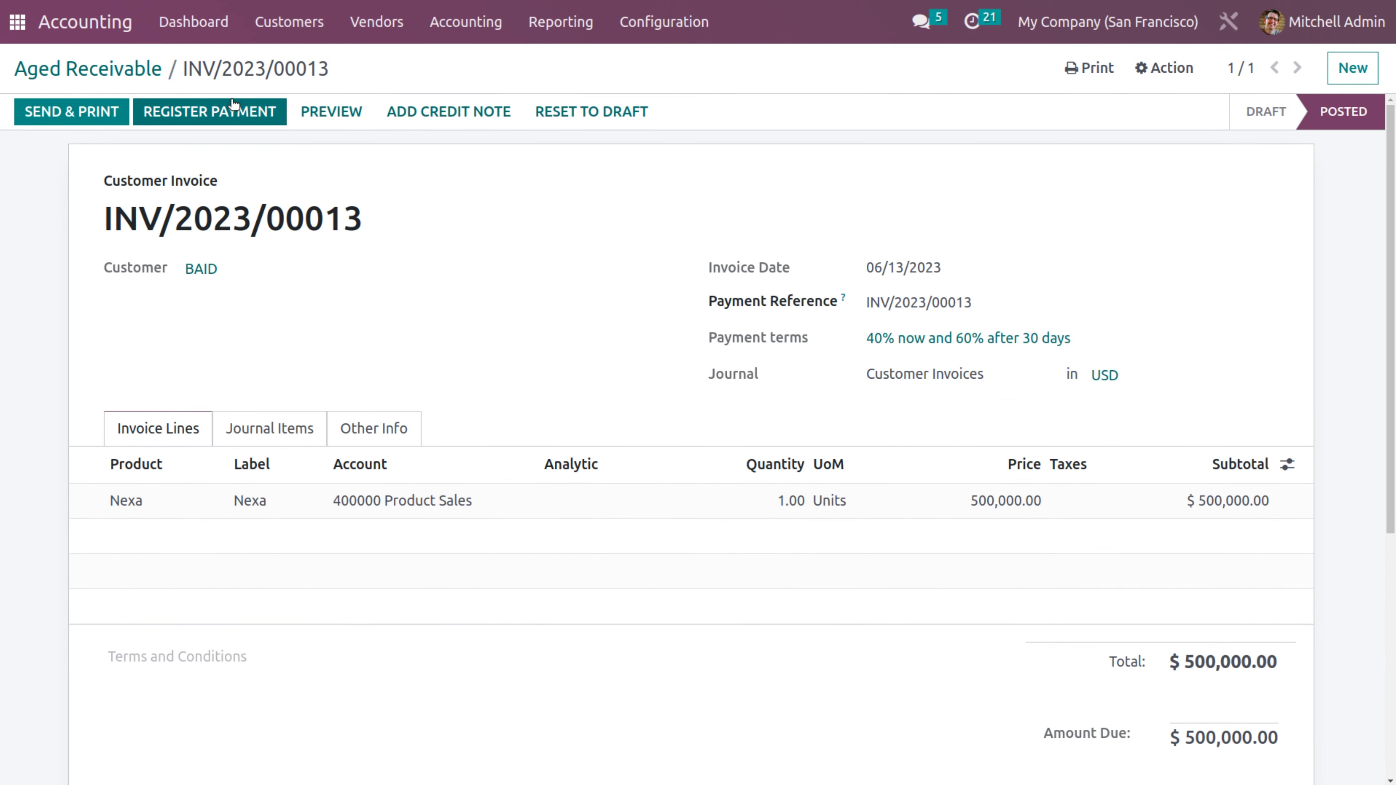
Start registering a payment for BAID's invoice and set its amount to 200000 USD
left_click(234, 104)
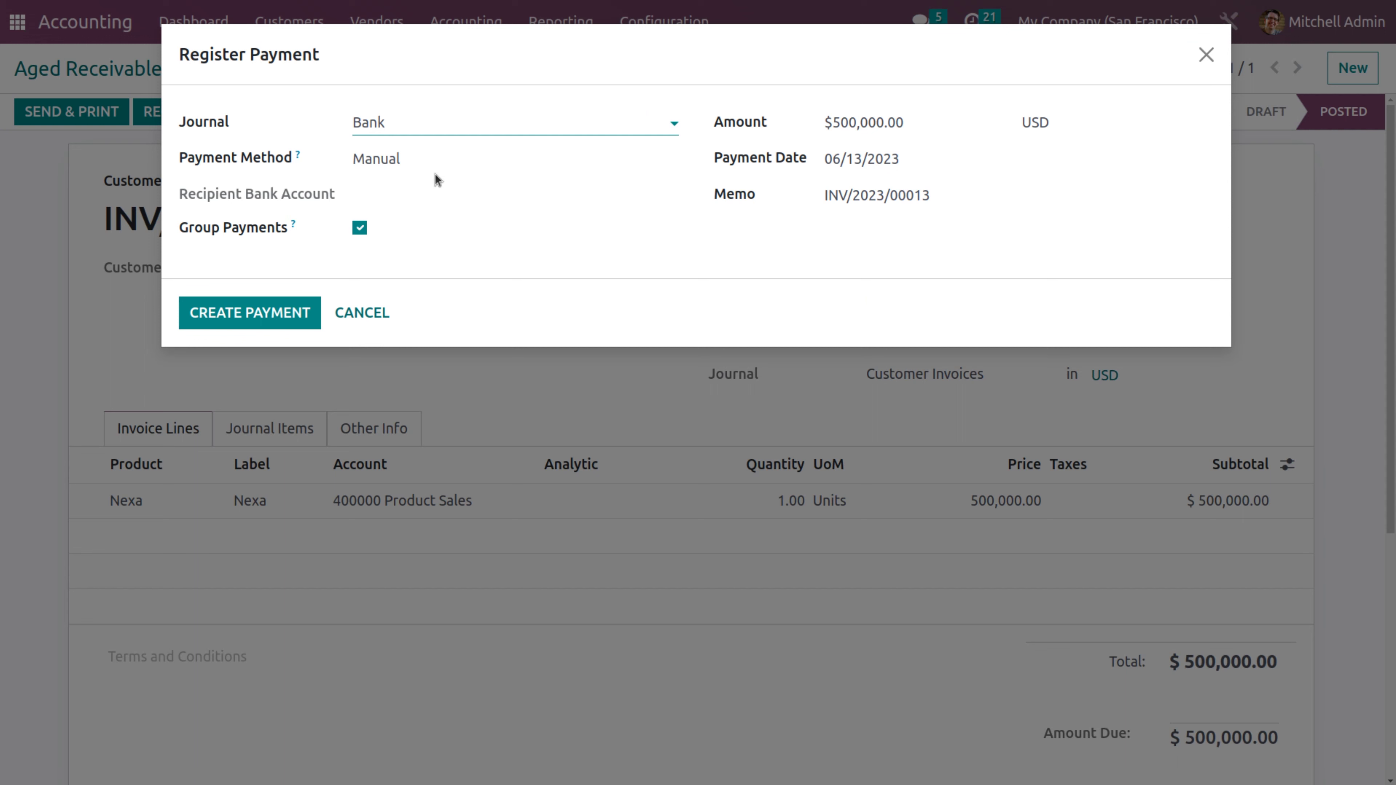
left_click(938, 124)
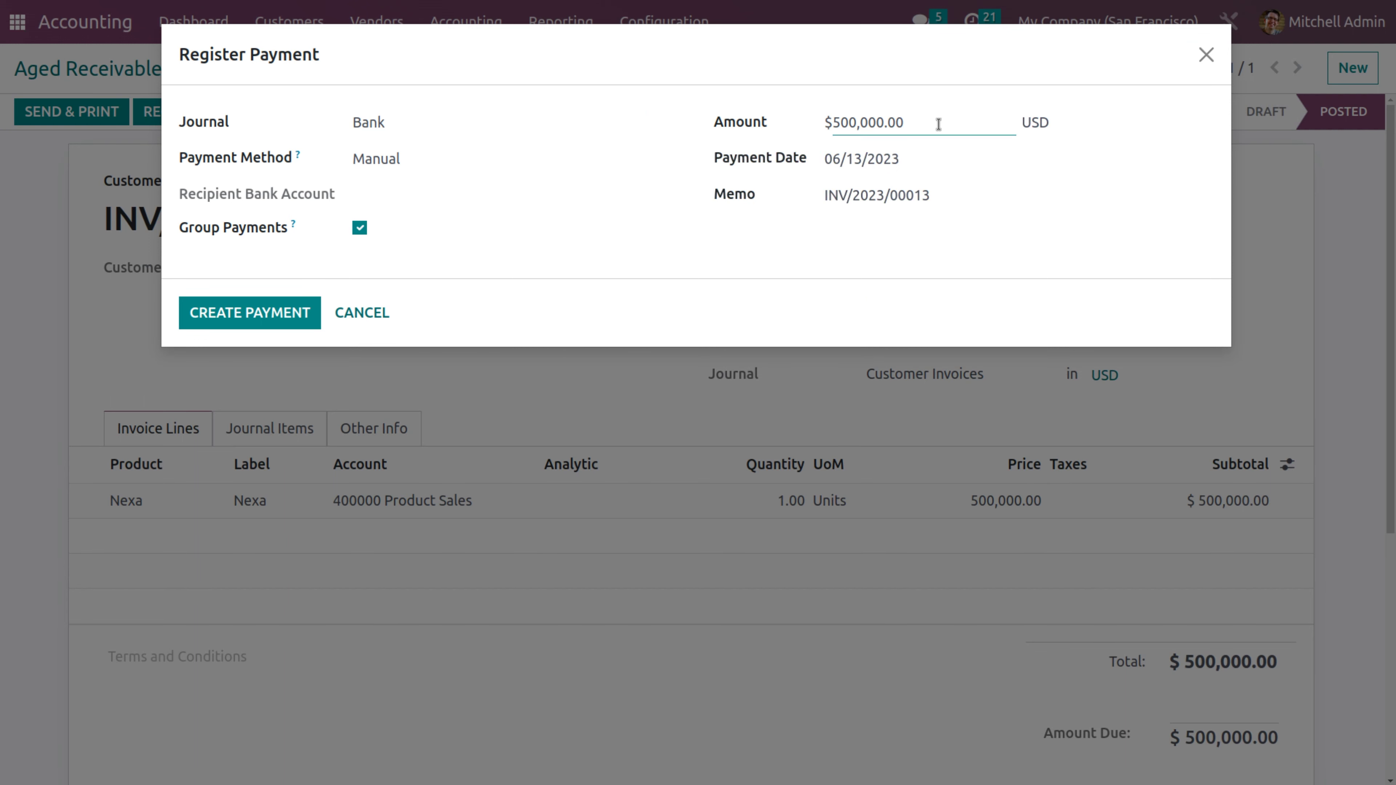
key("BackSpace")
key("BackSpace")
key("BackSpace")
key("BackSpace")
key("BackSpace")
key("BackSpace")
key("BackSpace")
key("BackSpace")
key("BackSpace")
type("200000")
Copy the payment's memo text and create the payment with the difference kept open
left_click(943, 198)
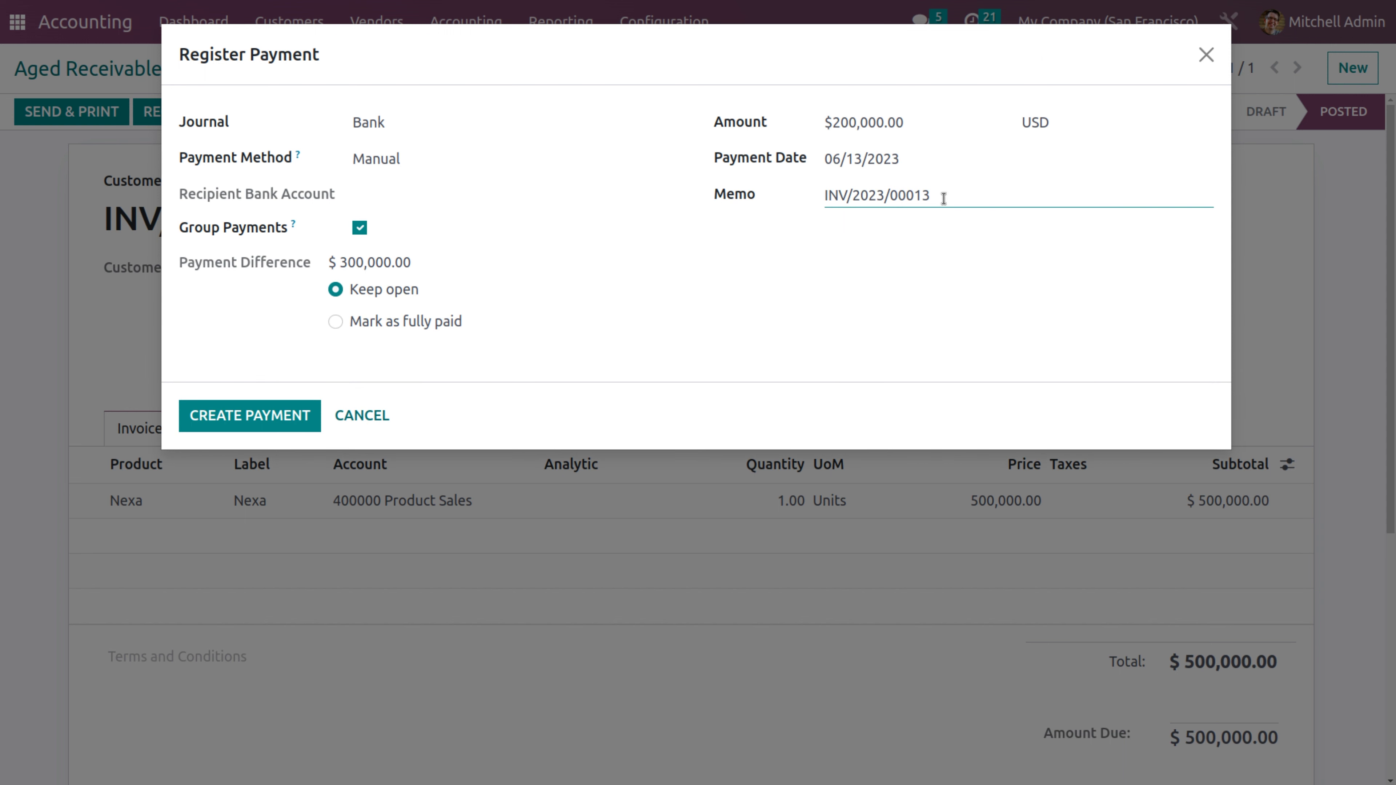
triple_click(943, 198)
key("ctrl+c")
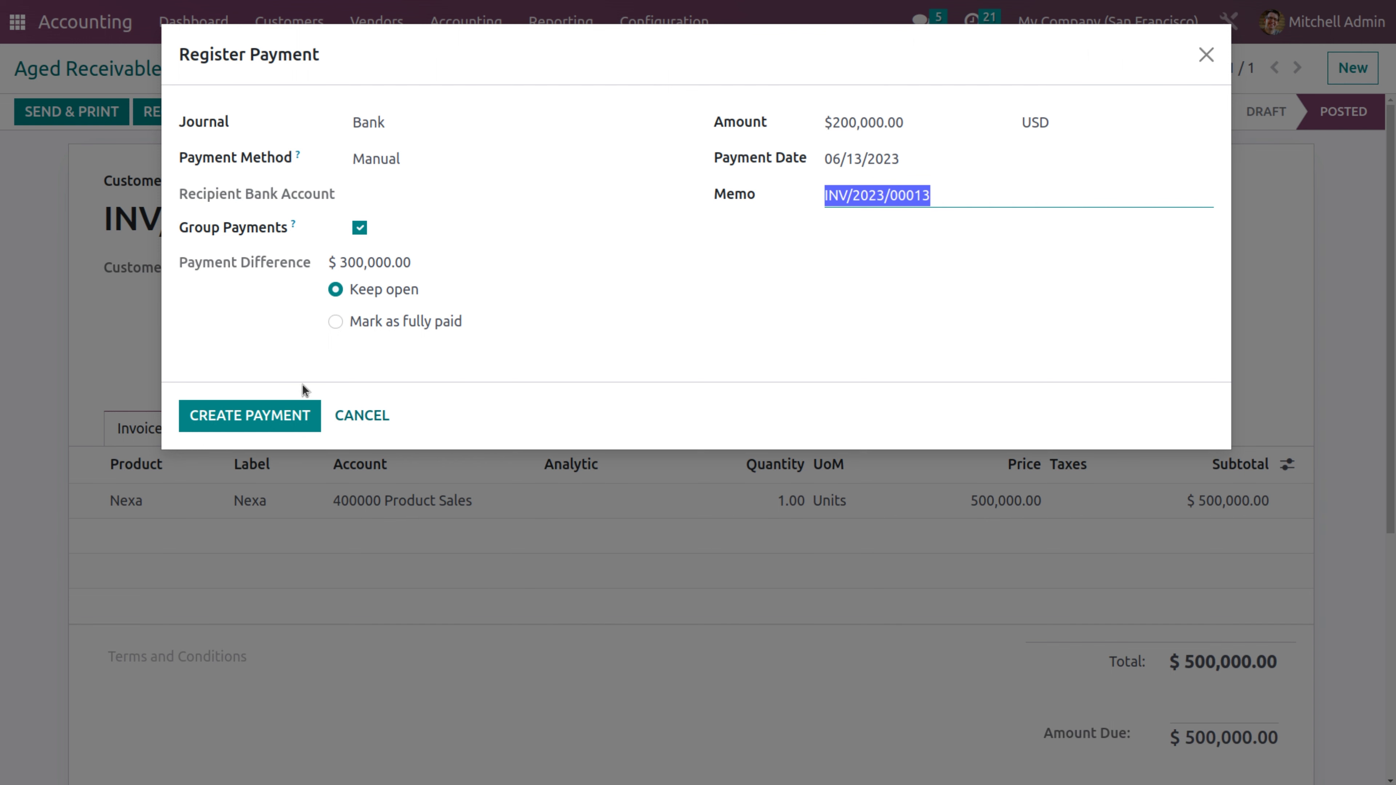
left_click(261, 416)
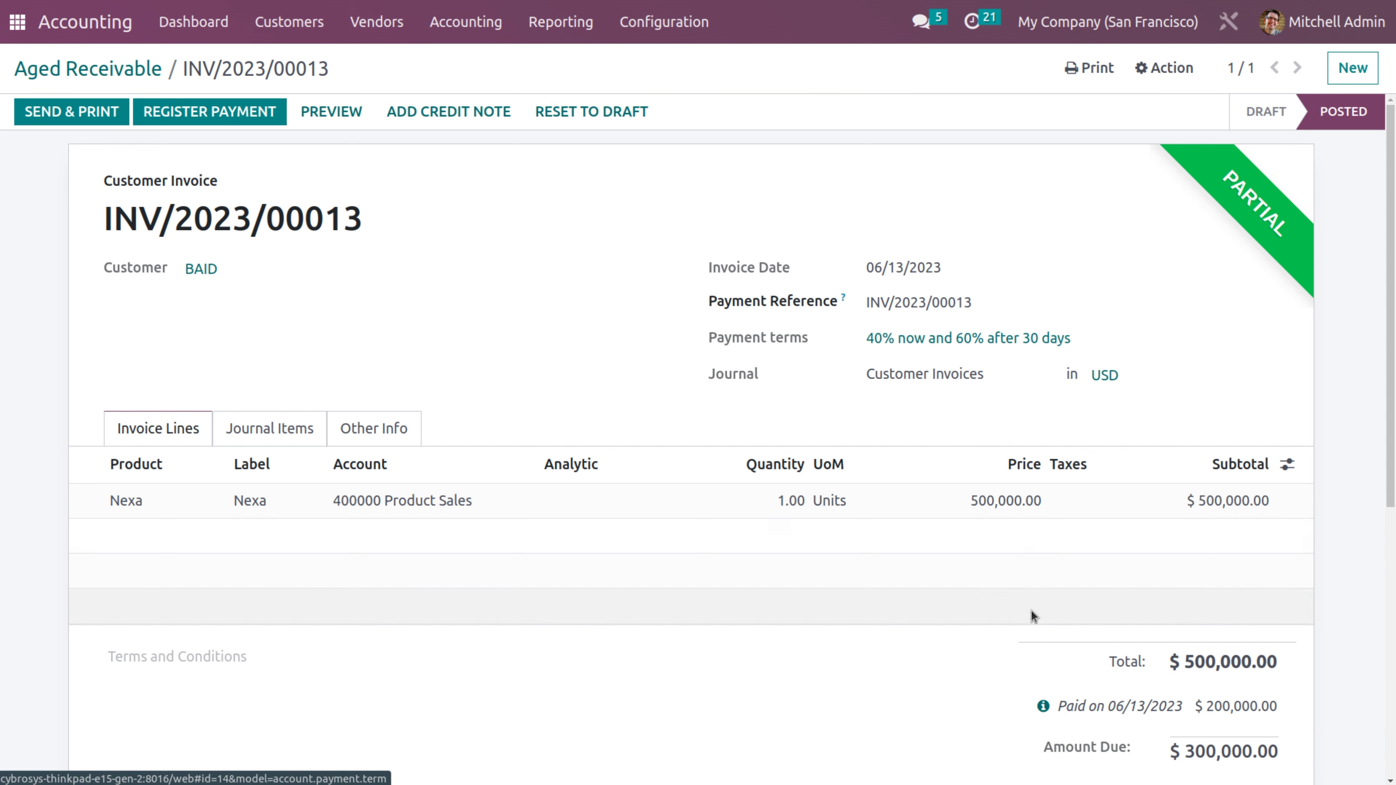
Check the amount due on BAID's invoice and its payment status in the customer invoices list
scroll(1015, 511, "down", 4)
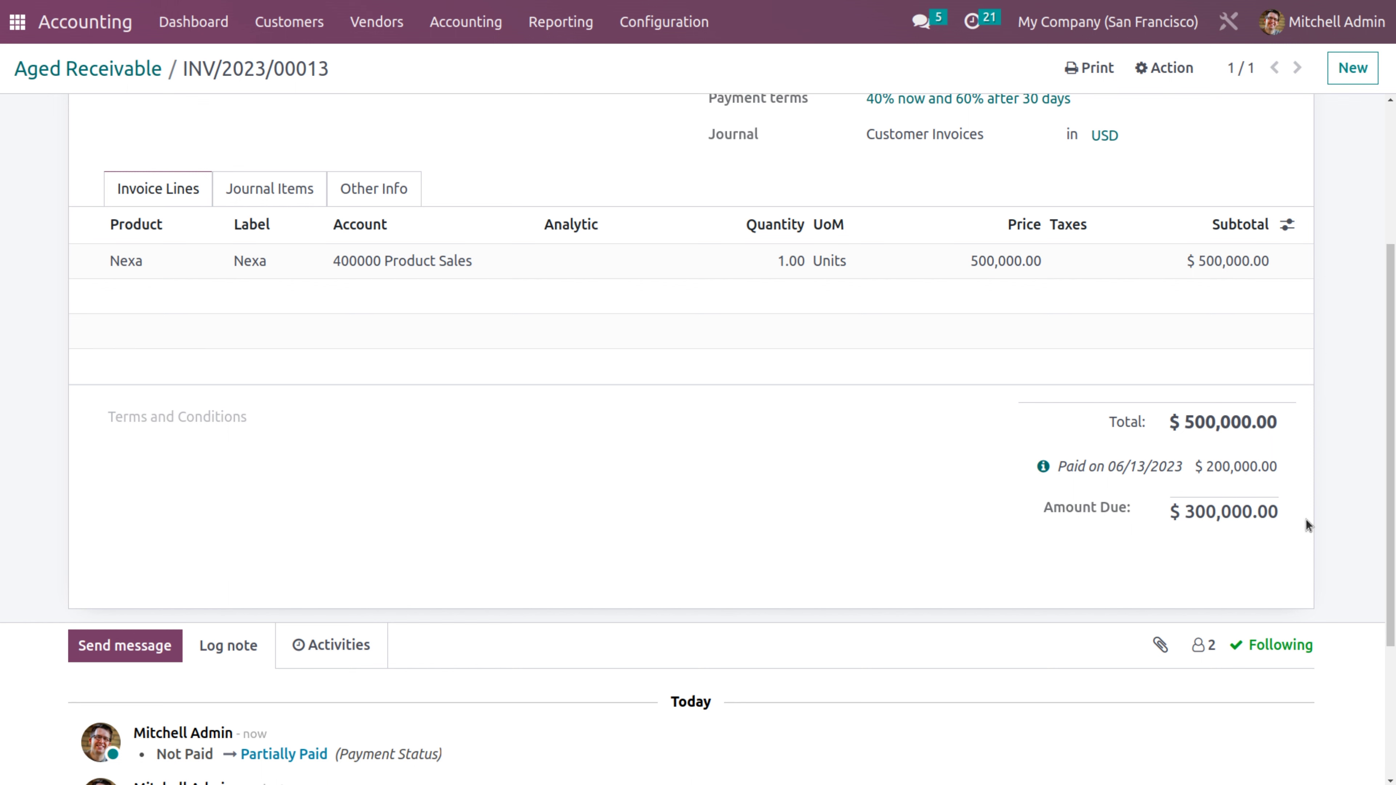
scroll(1081, 427, "up", 5)
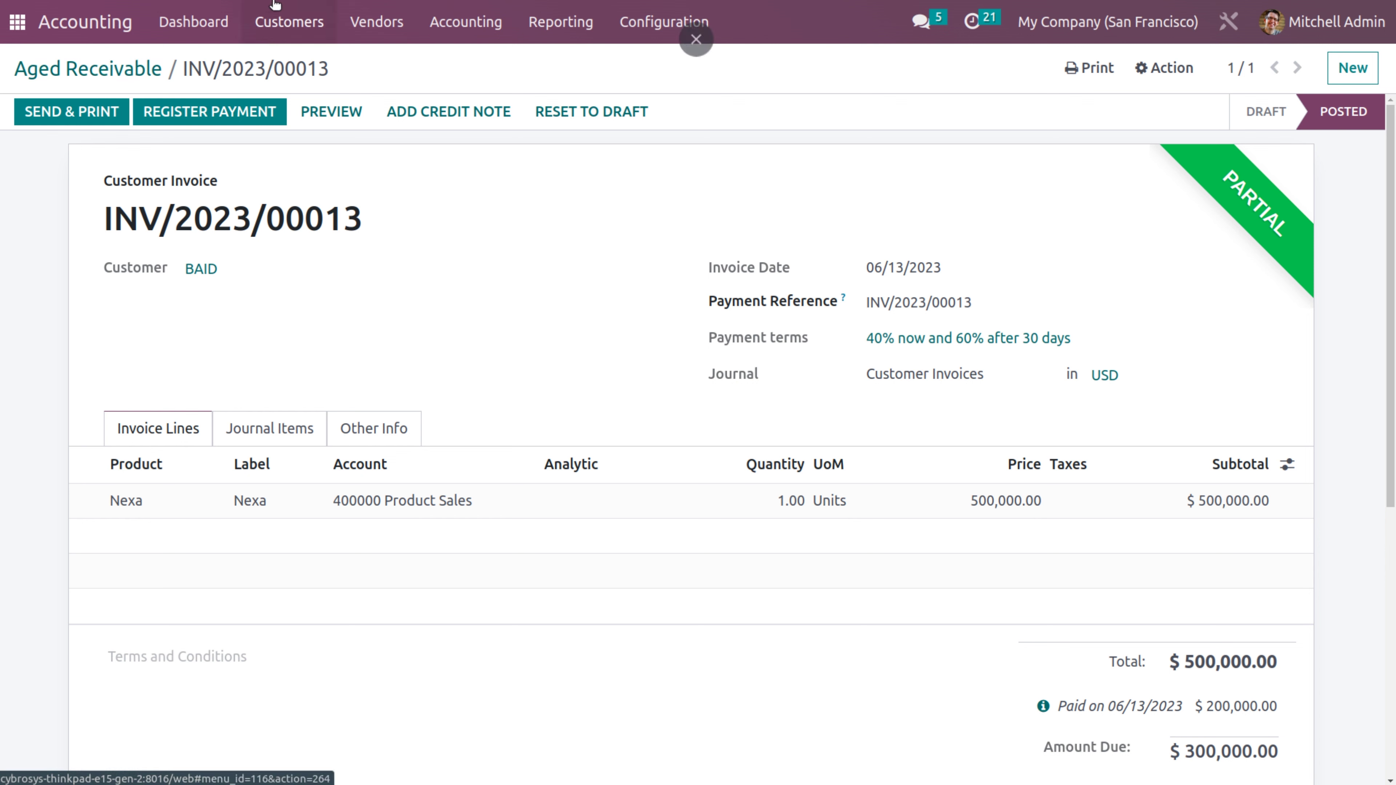
left_click(282, 18)
left_click(290, 60)
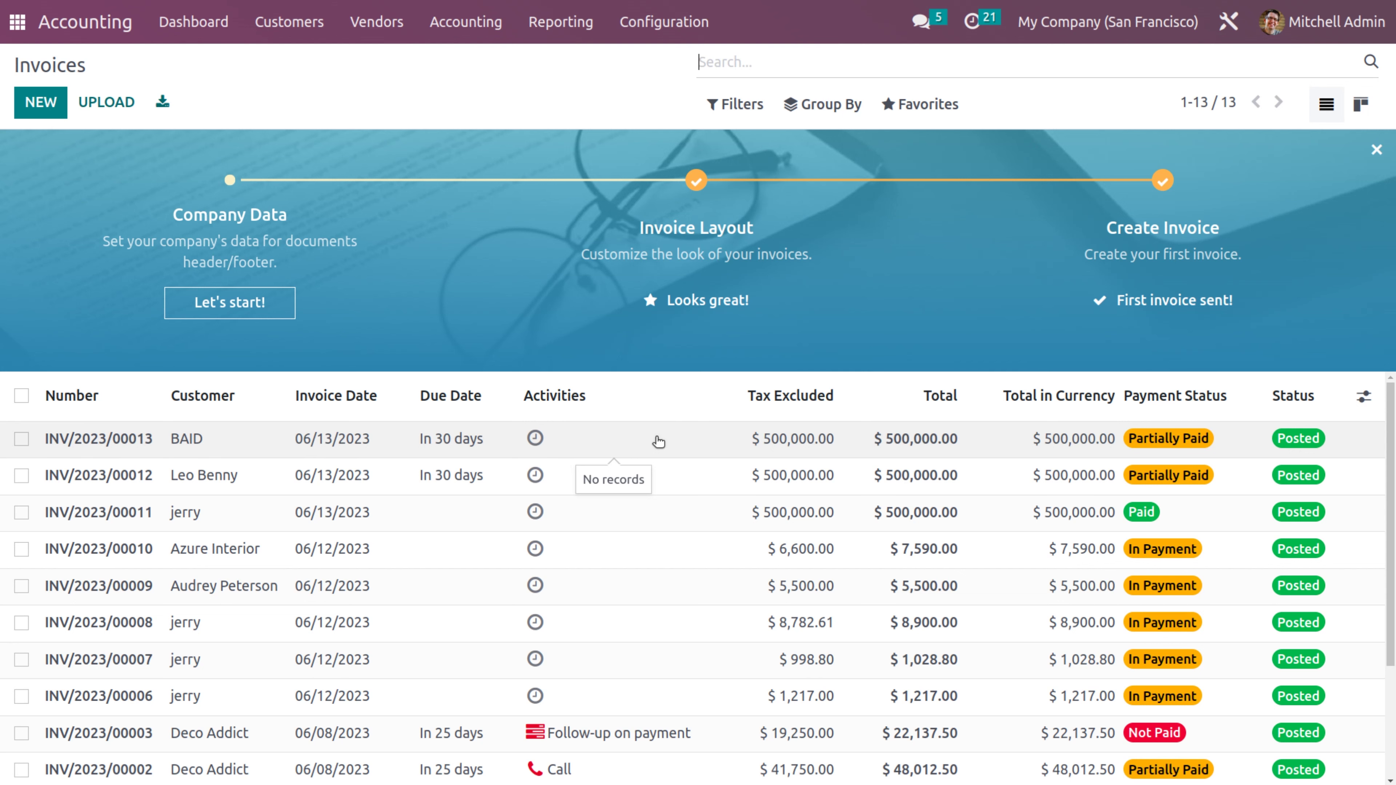
Open the Bank journal's reconciliation from the accounting dashboard and start a new transaction with an amount of 200000
left_click(206, 39)
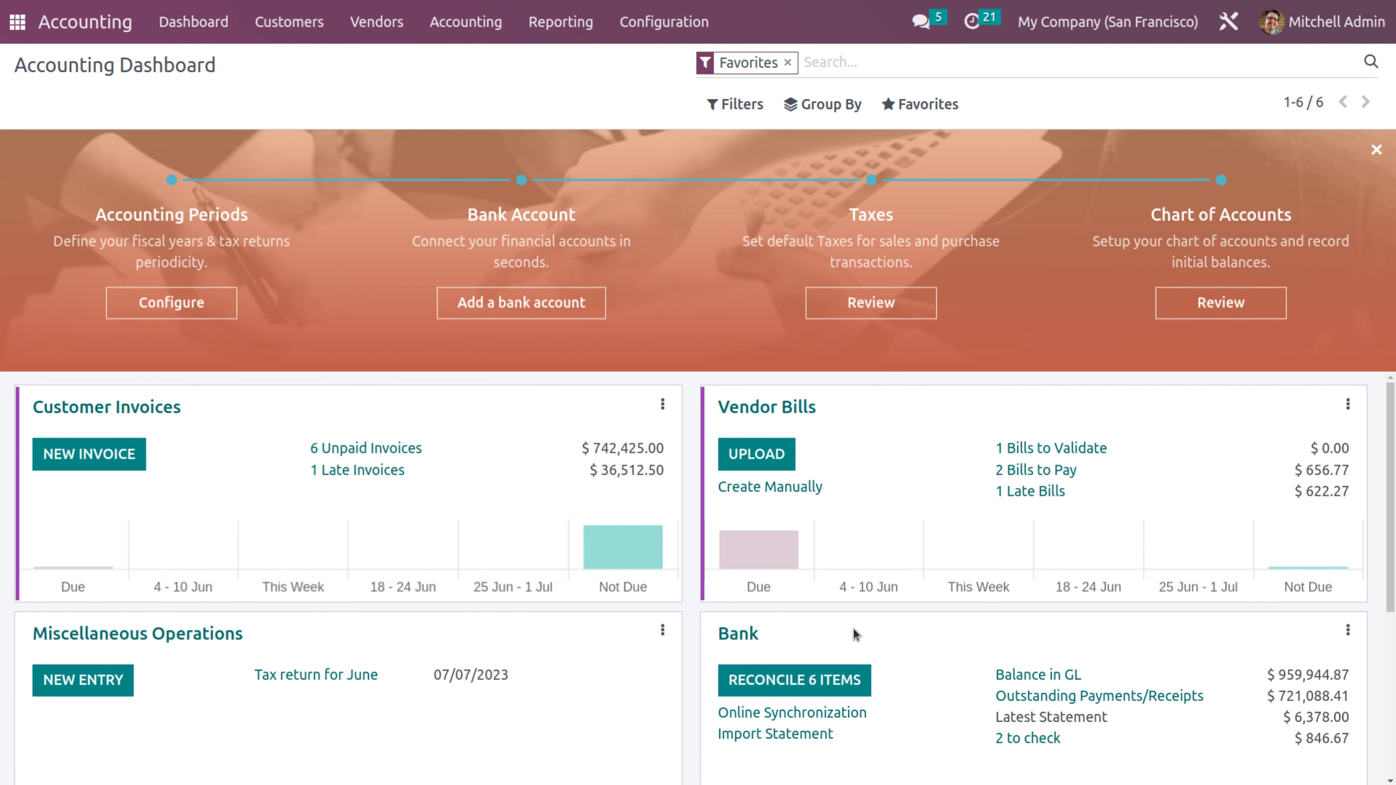
left_click(763, 680)
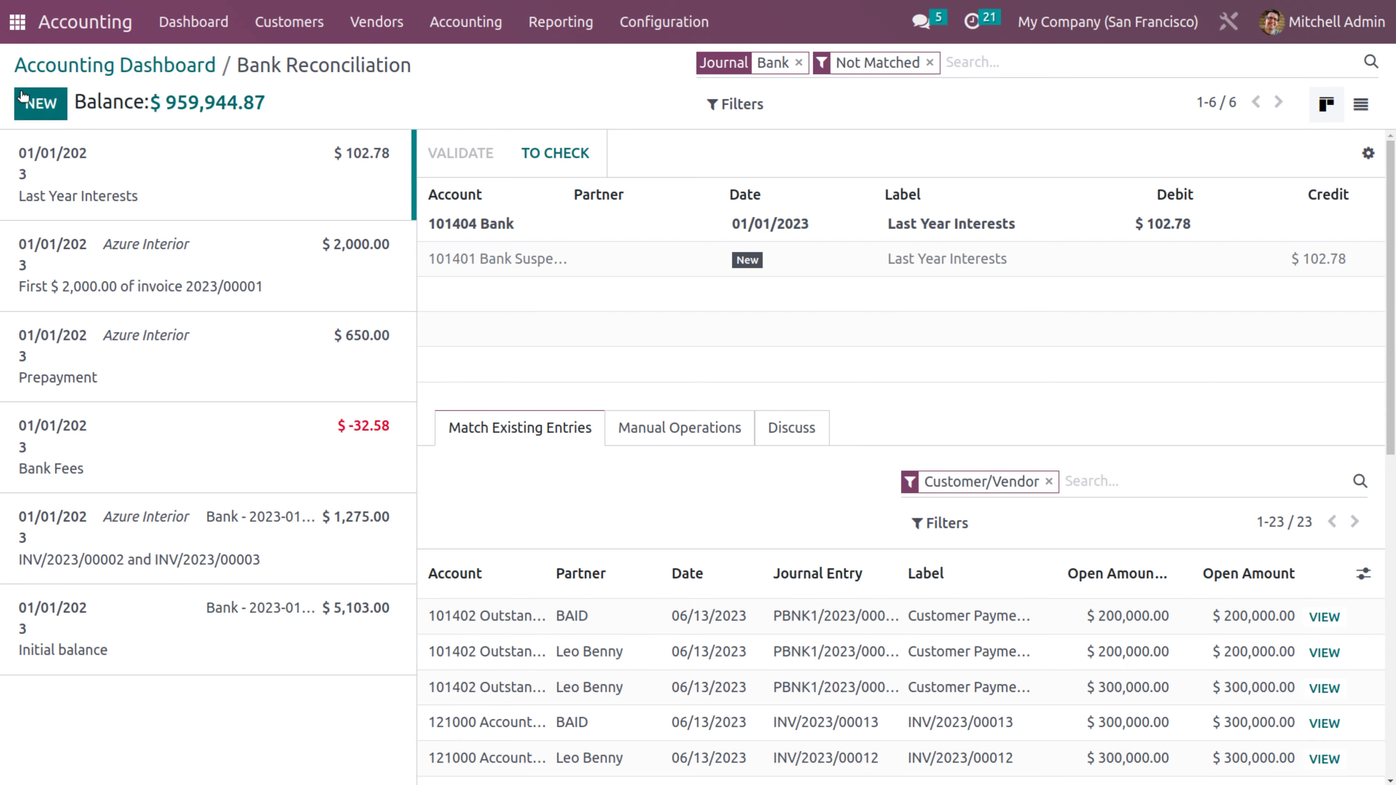
left_click(41, 107)
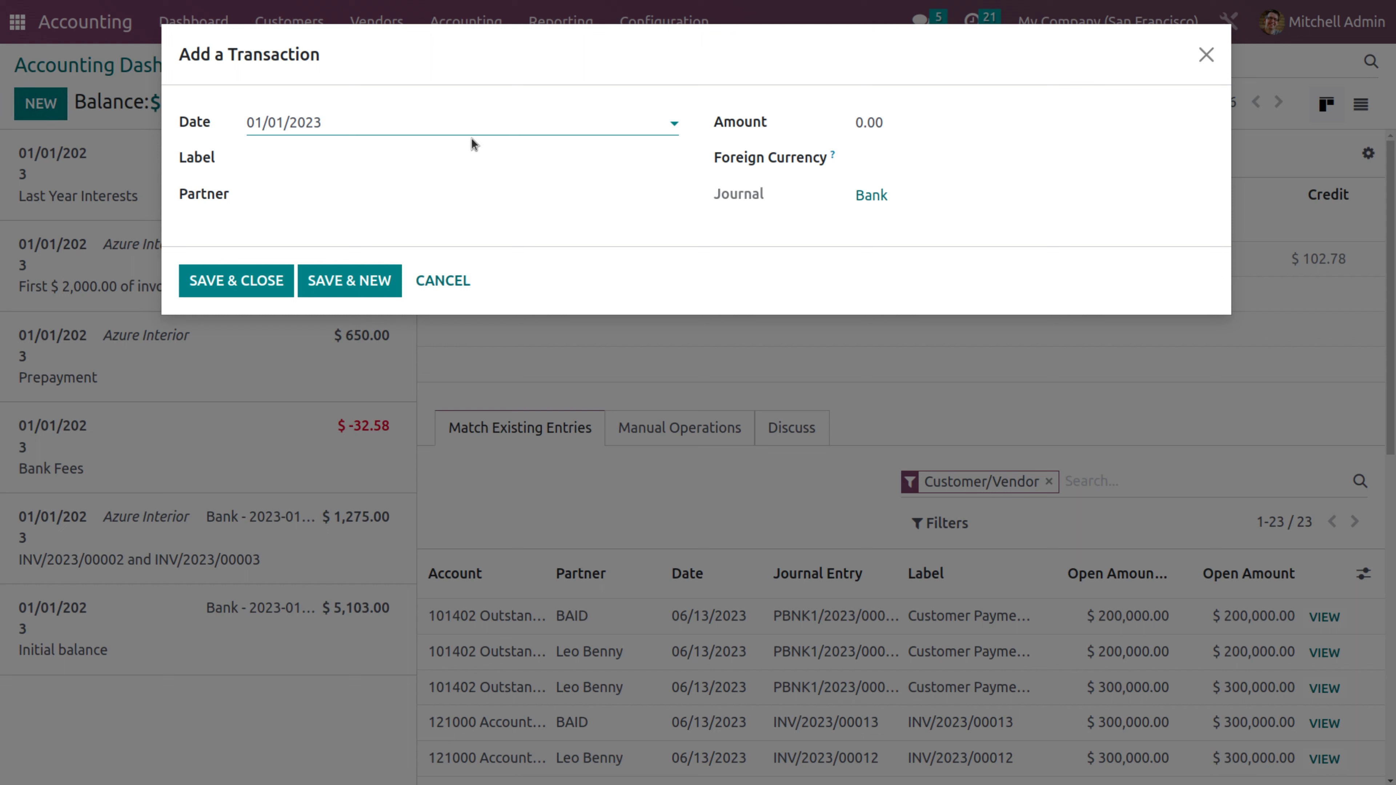
left_click(919, 123)
key("BackSpace")
key("BackSpace")
key("BackSpace")
type("2000")
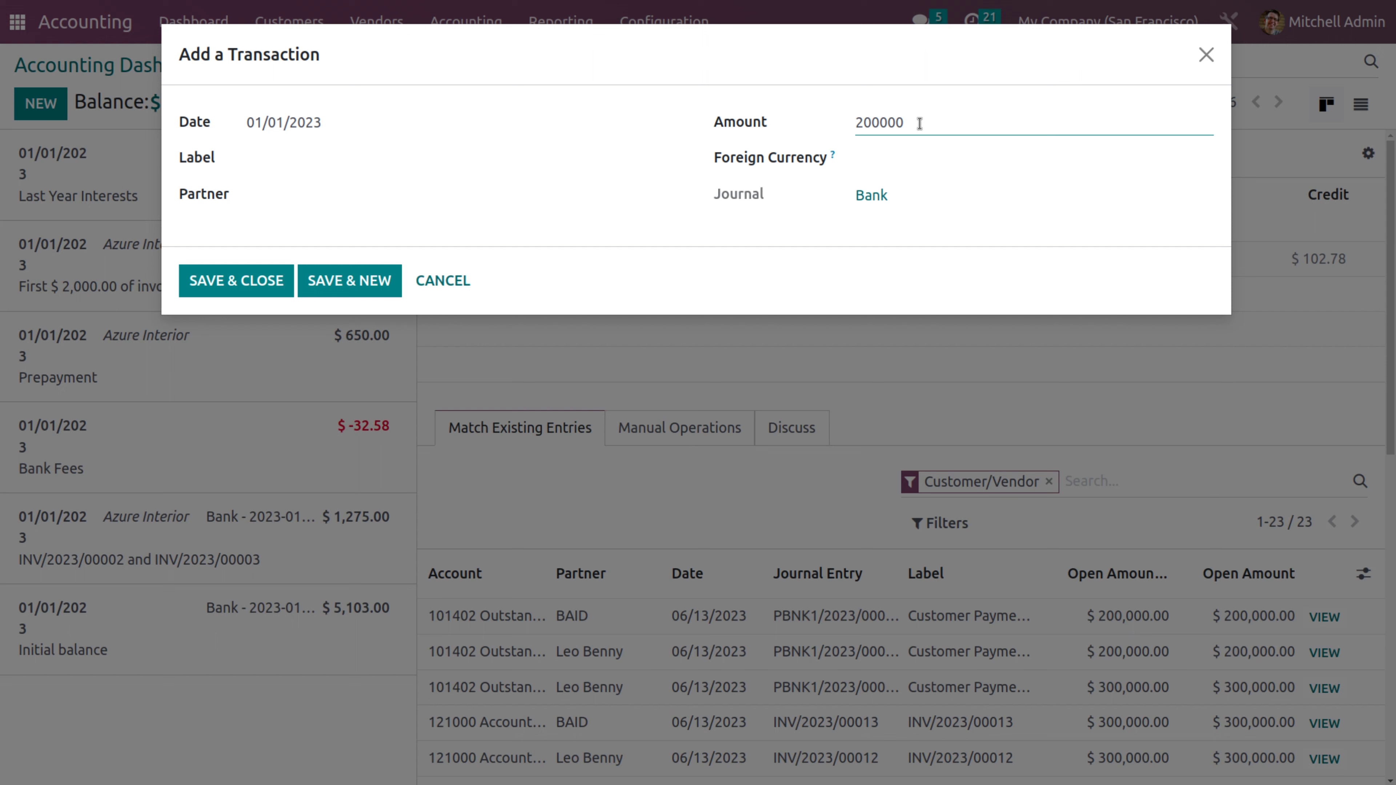
Paste the copied invoice reference as the transaction's label, choose BAID as partner, and save and close the transaction
left_click(277, 157)
key("ctrl+v")
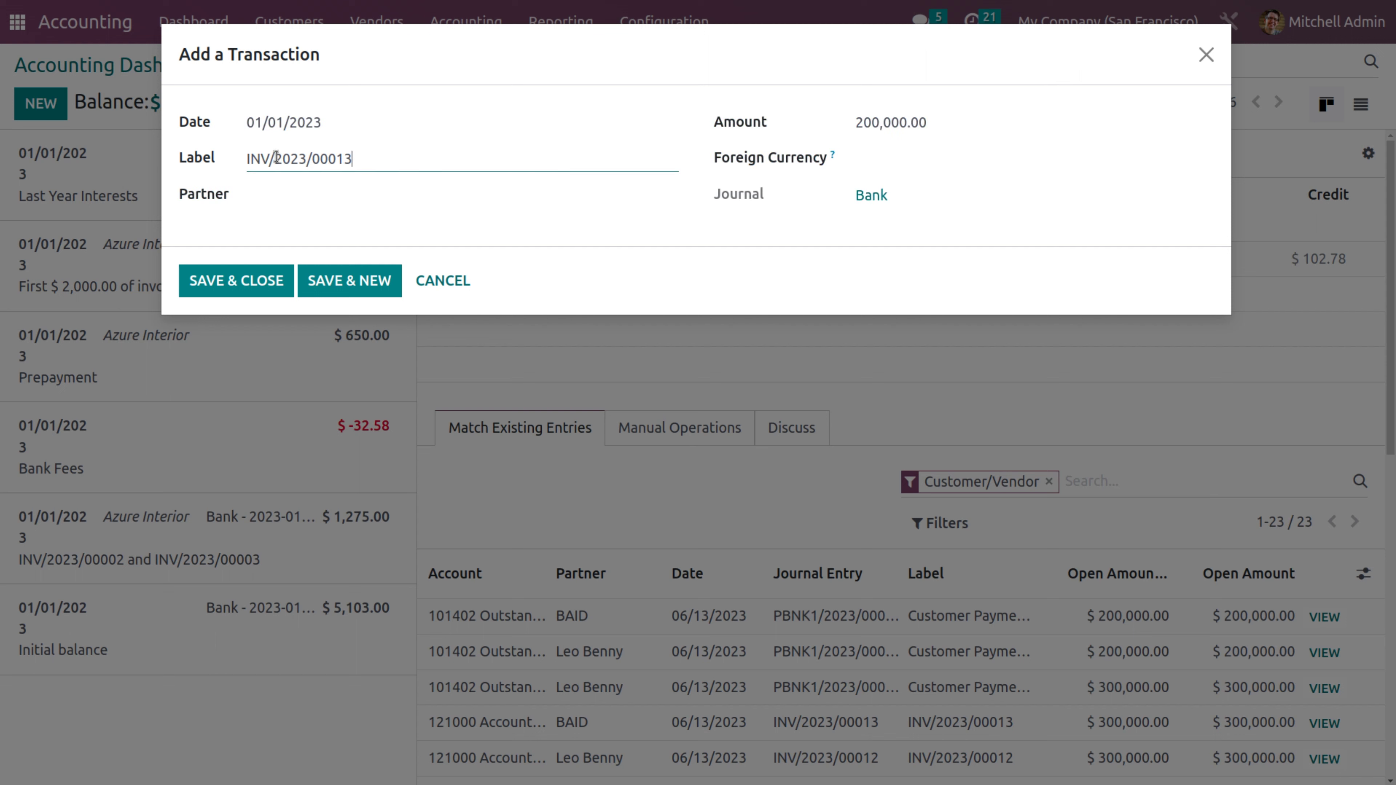
left_click(287, 190)
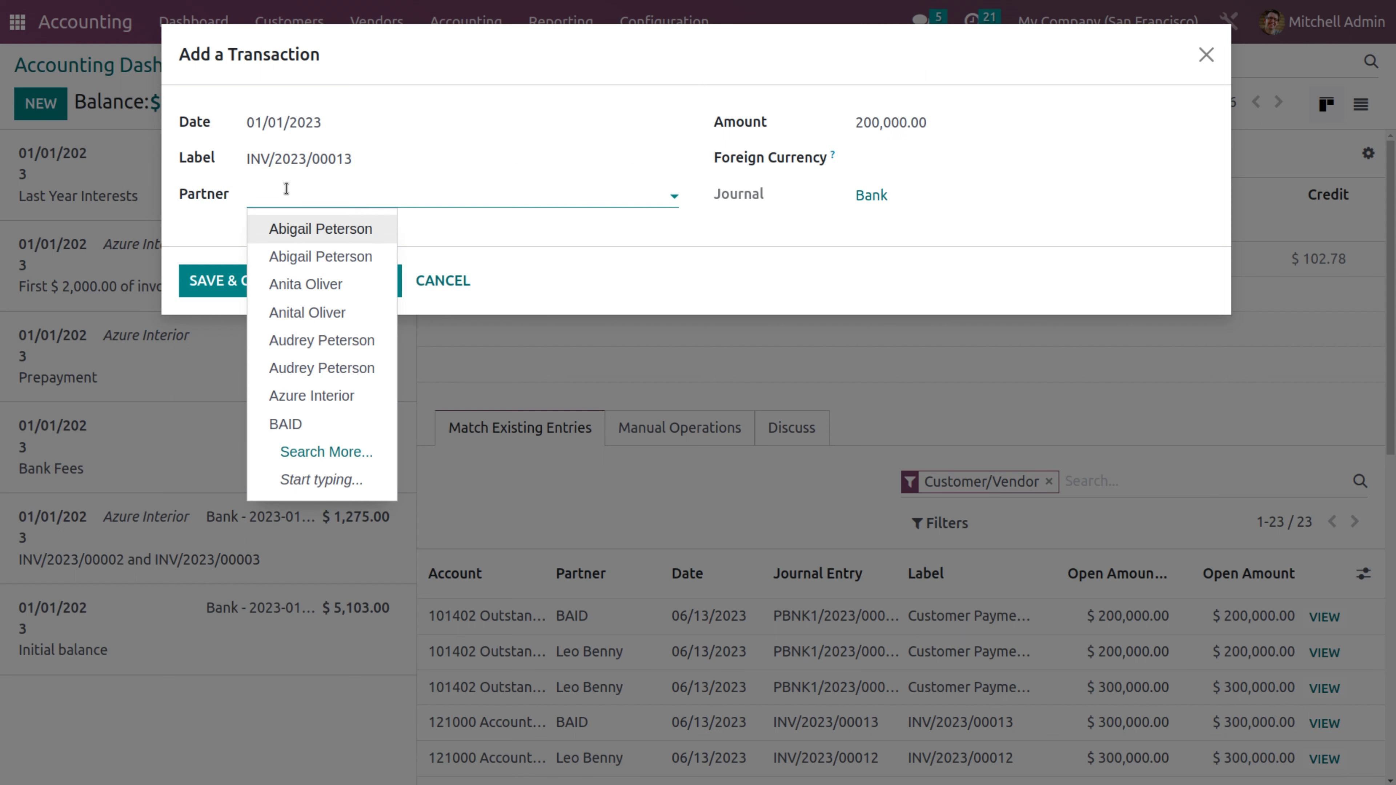
left_click(308, 427)
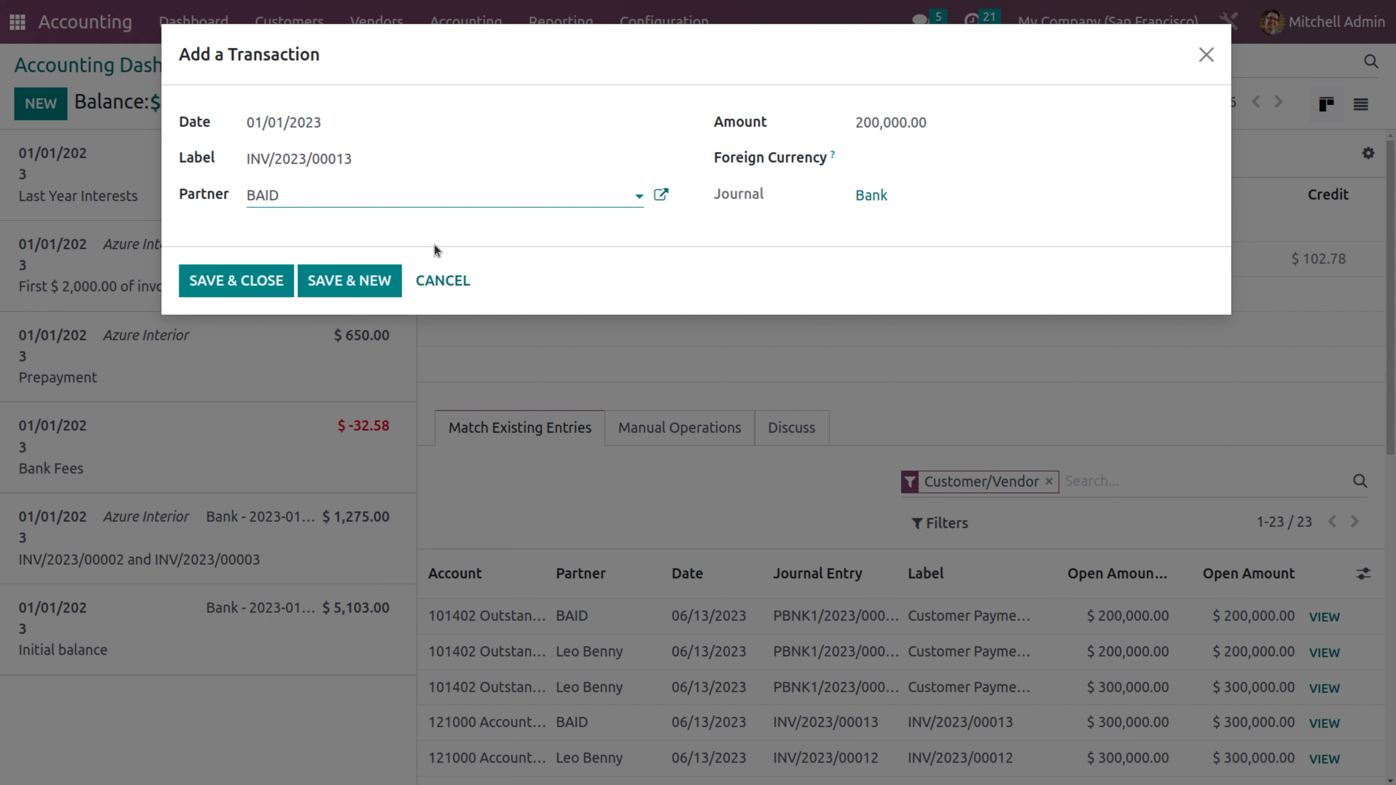
left_click(215, 282)
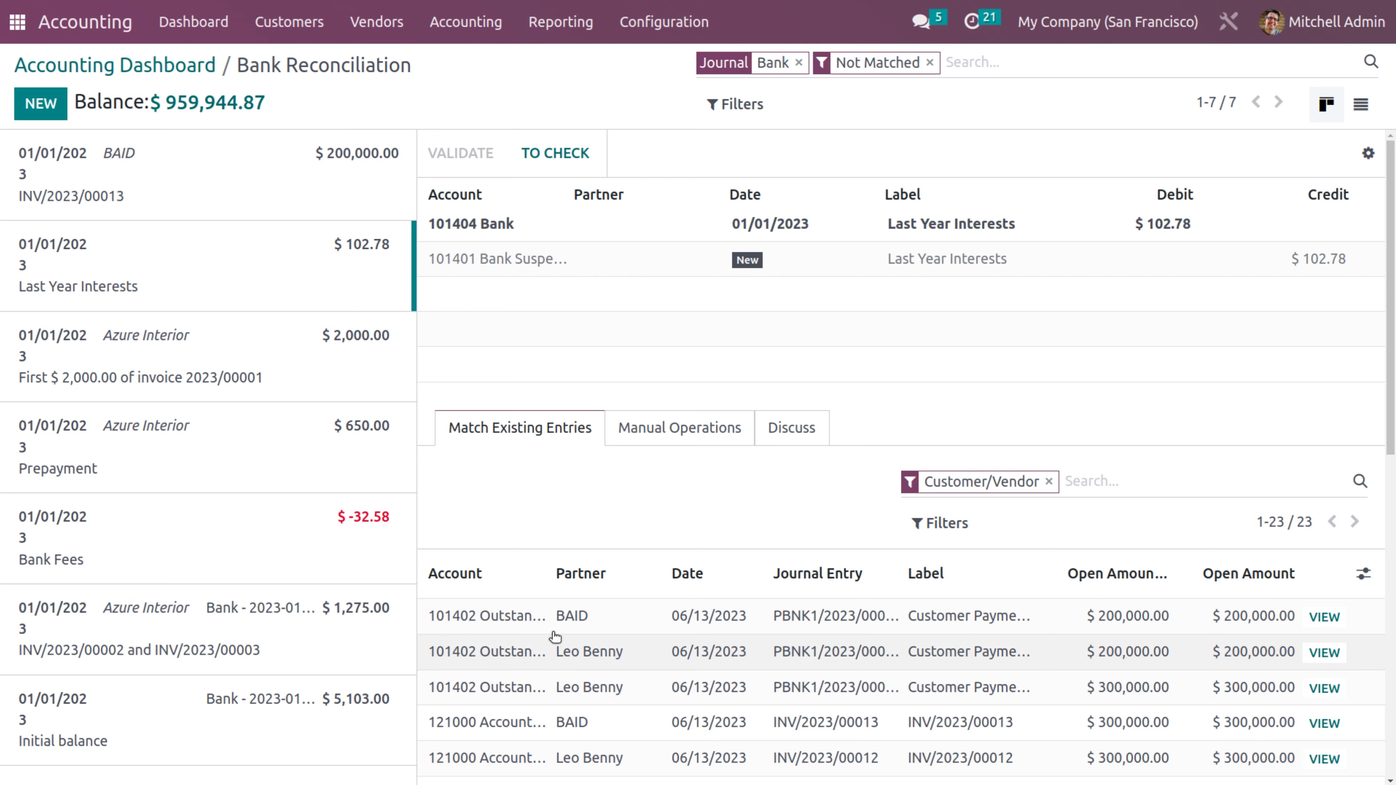
Clear the reconciliation filters, select BAID's $200,000.00 bank transaction and validate its match with the outstanding customer payment
left_click(800, 64)
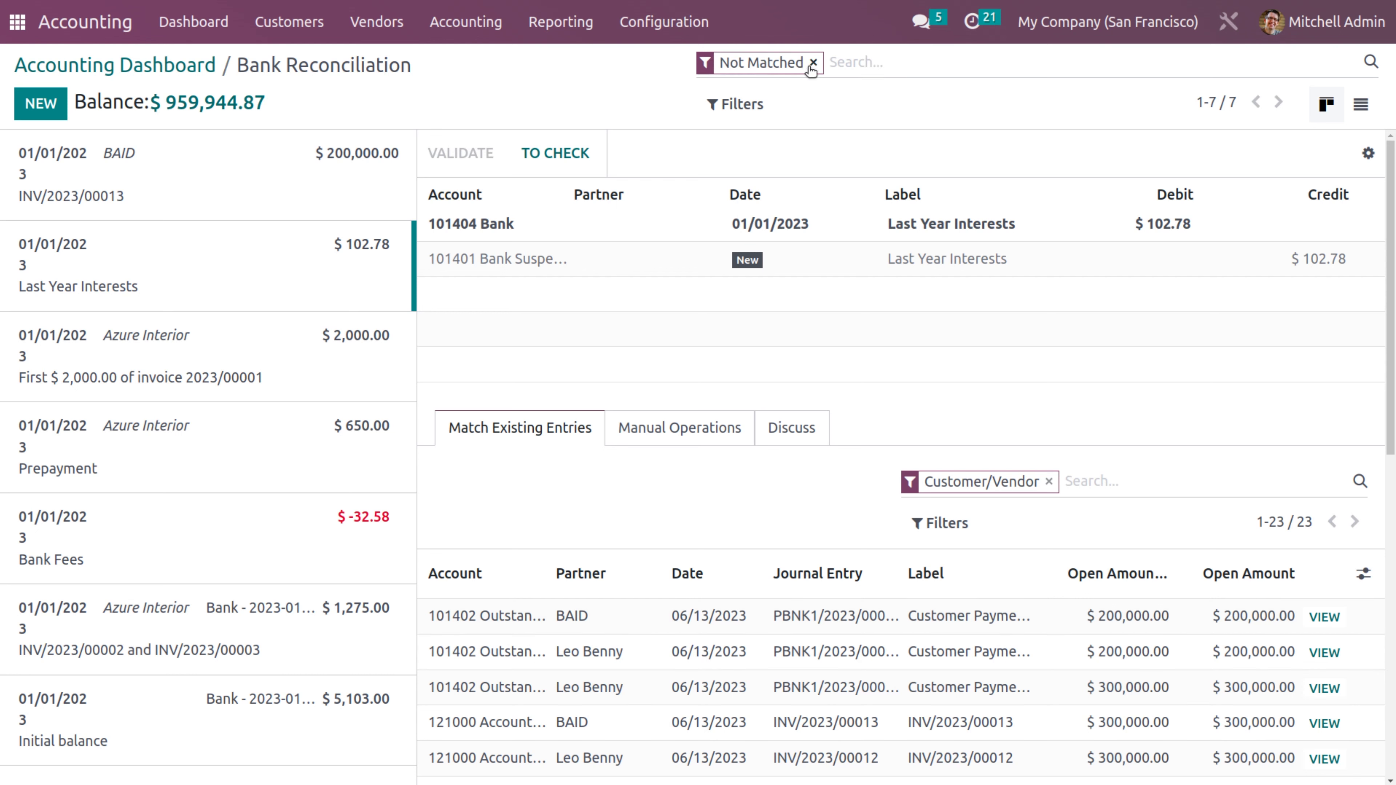
left_click(813, 63)
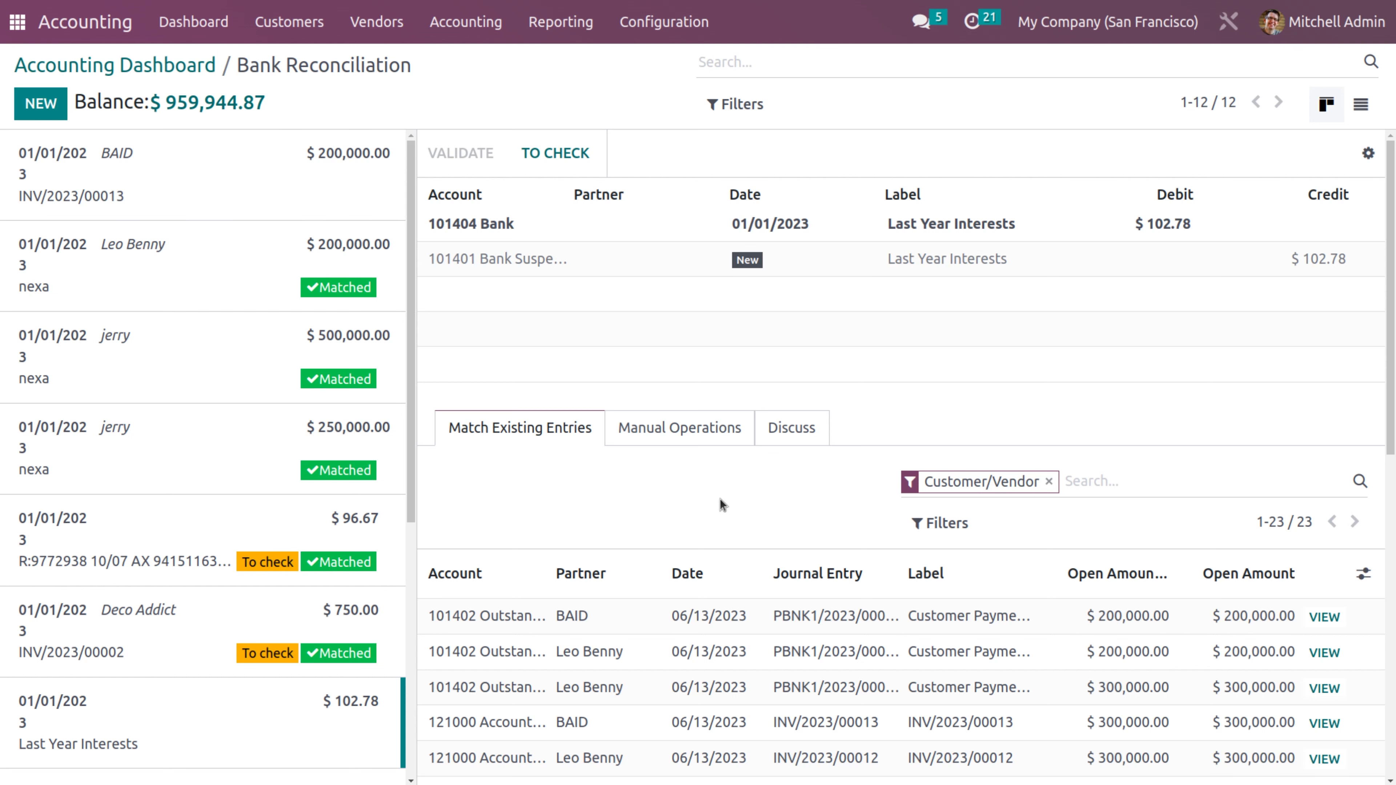
left_click(684, 633)
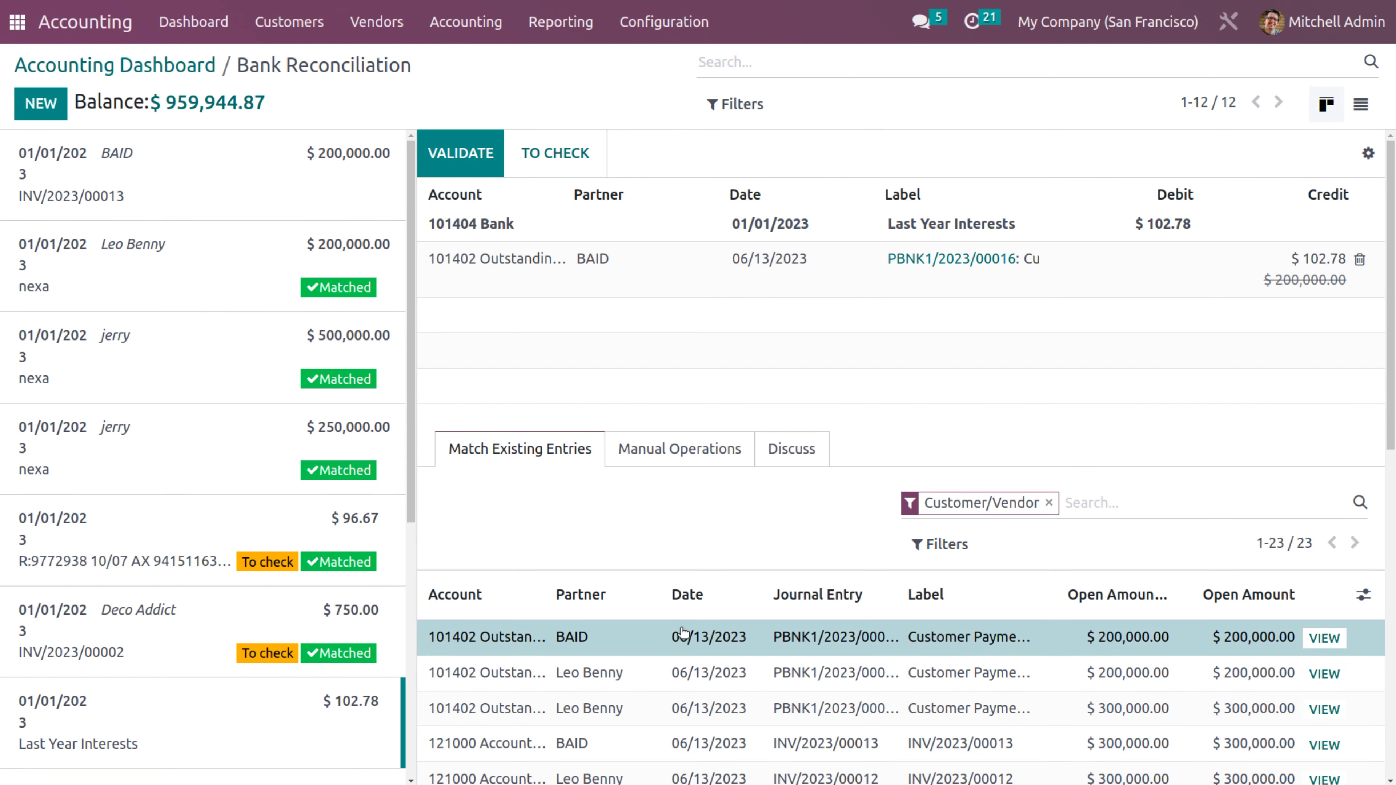
left_click(261, 181)
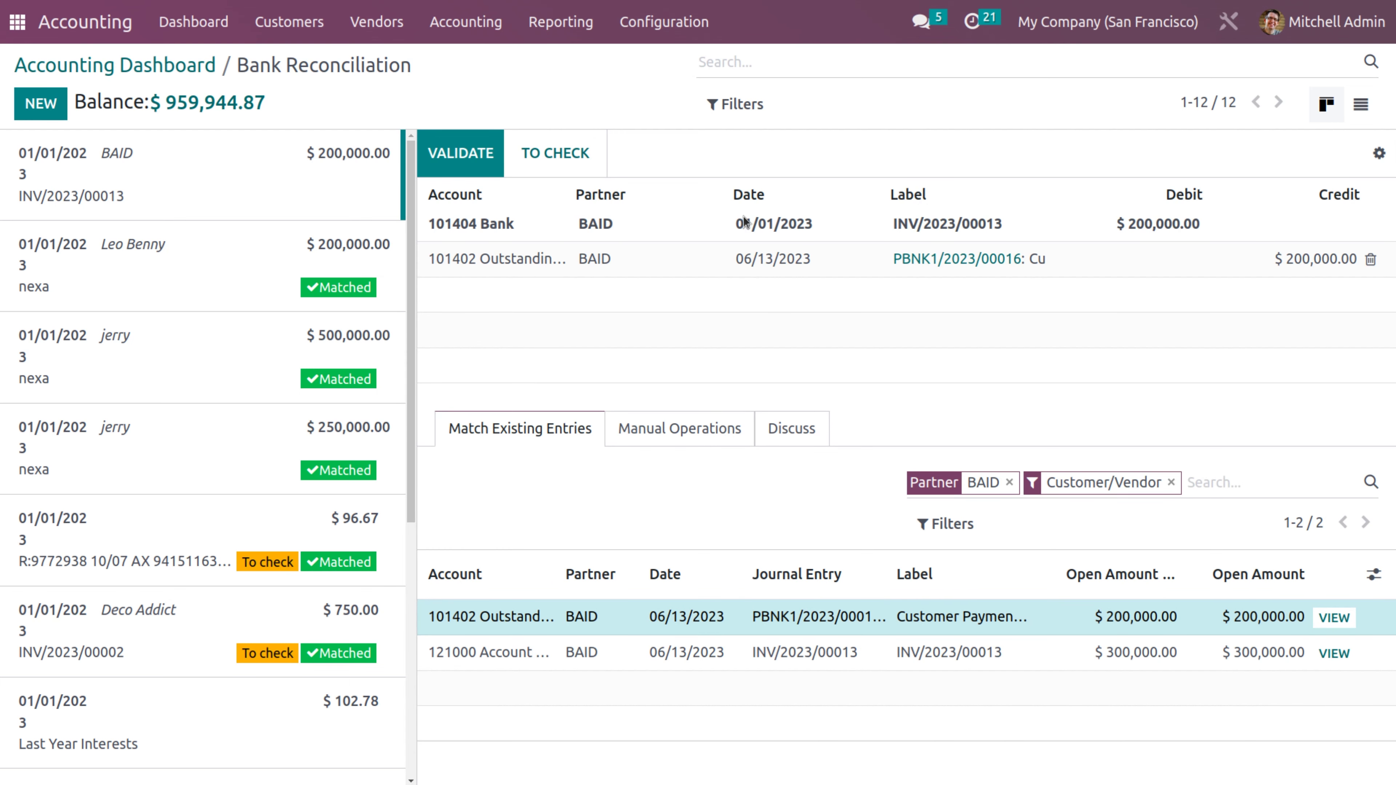
left_click(460, 152)
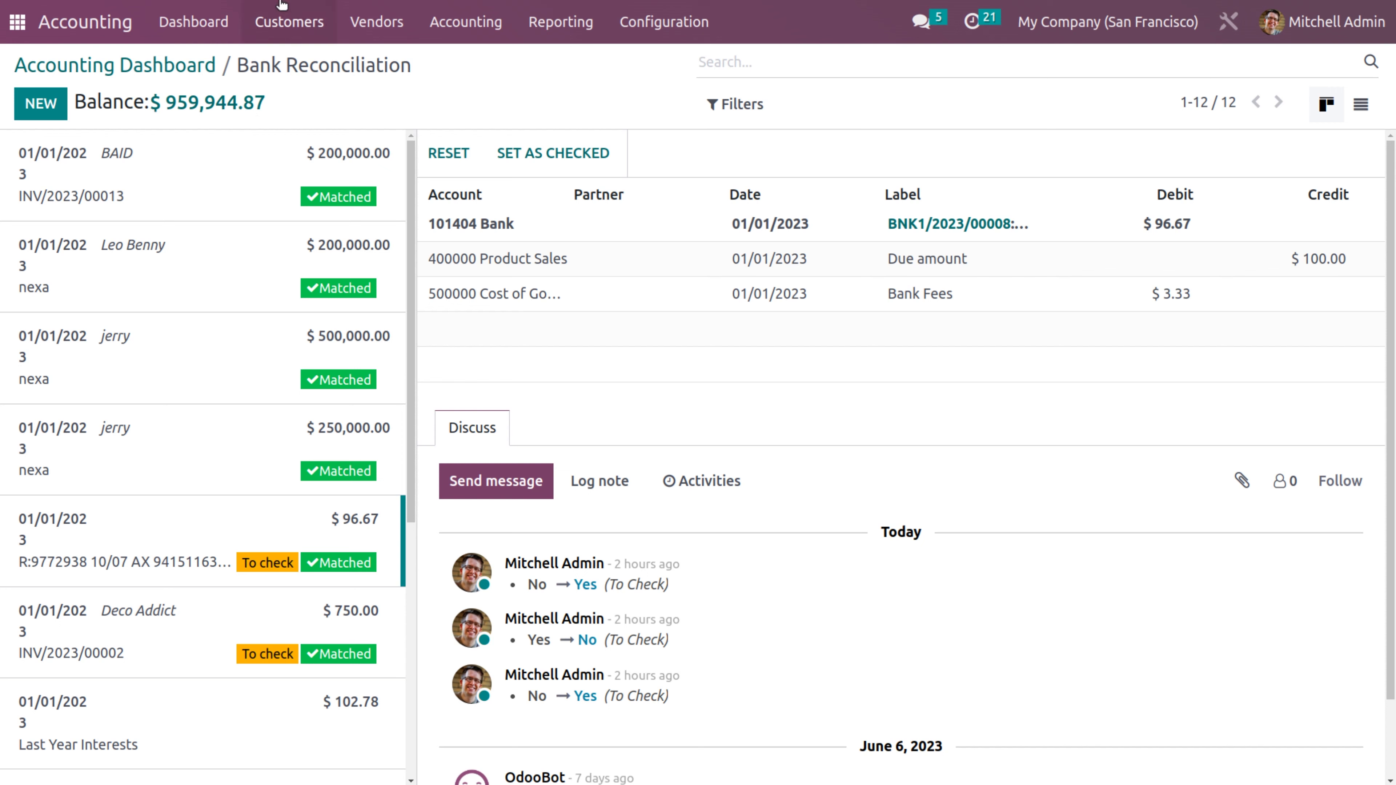
Open BAID's invoice INV/2023/00013 from the customer invoices and create a Bank payment for the remaining amount due
left_click(306, 14)
left_click(301, 67)
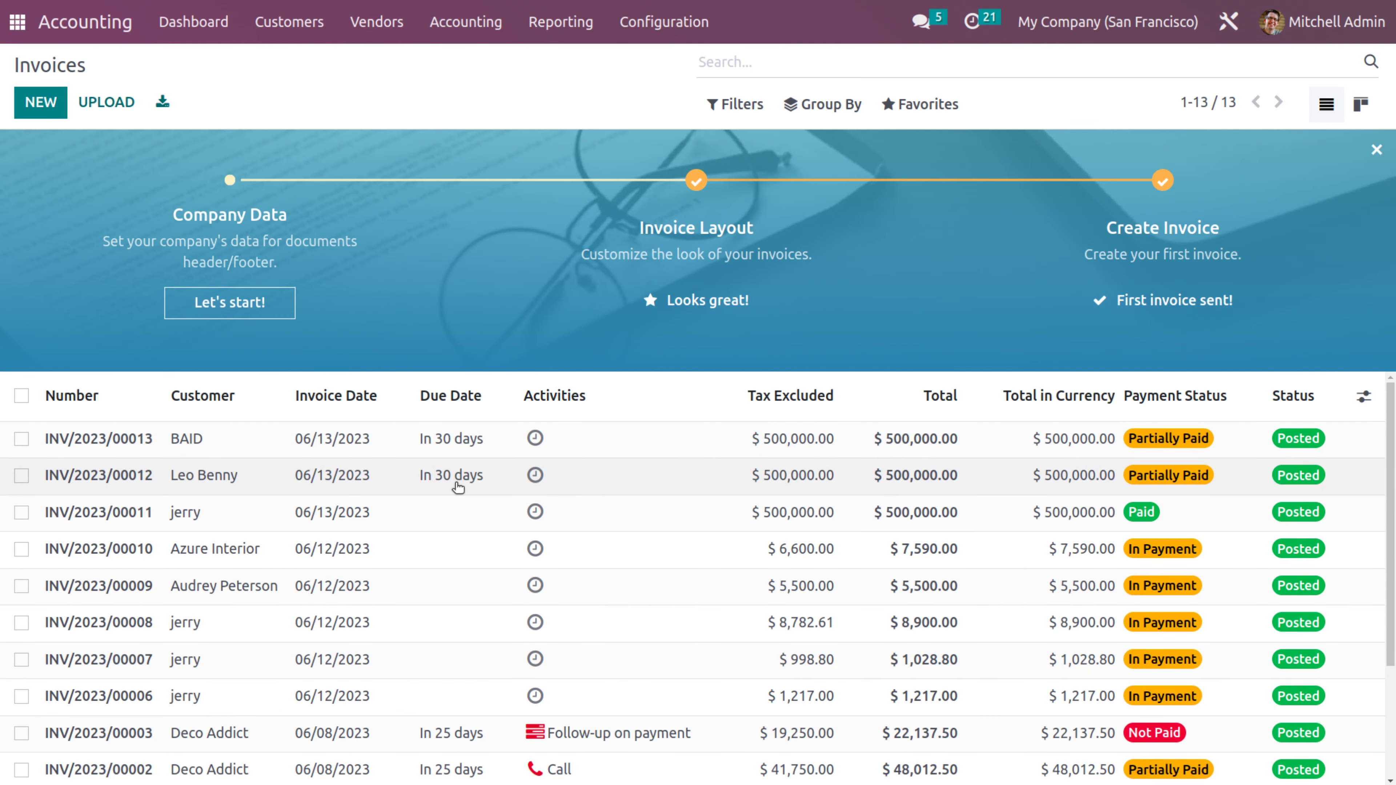
left_click(466, 454)
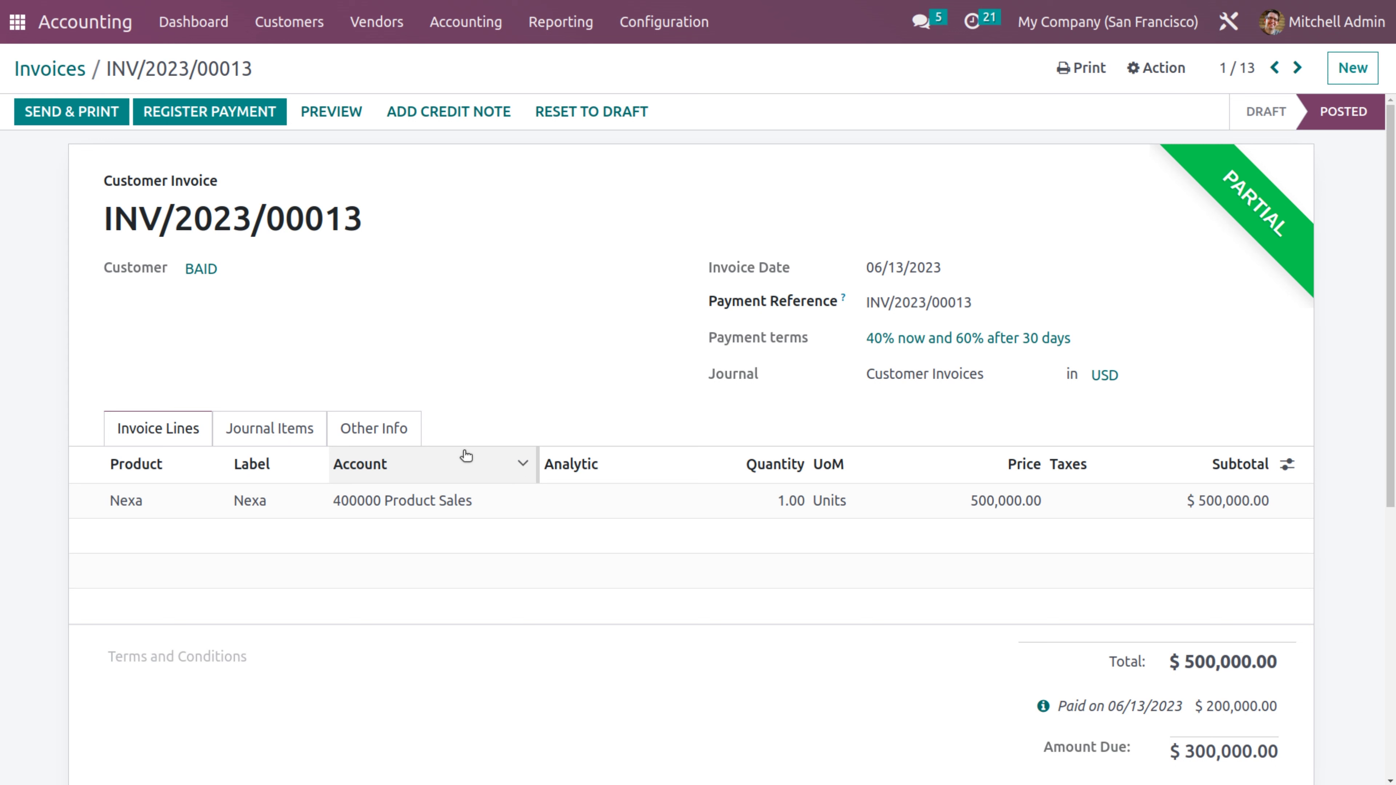
left_click(261, 117)
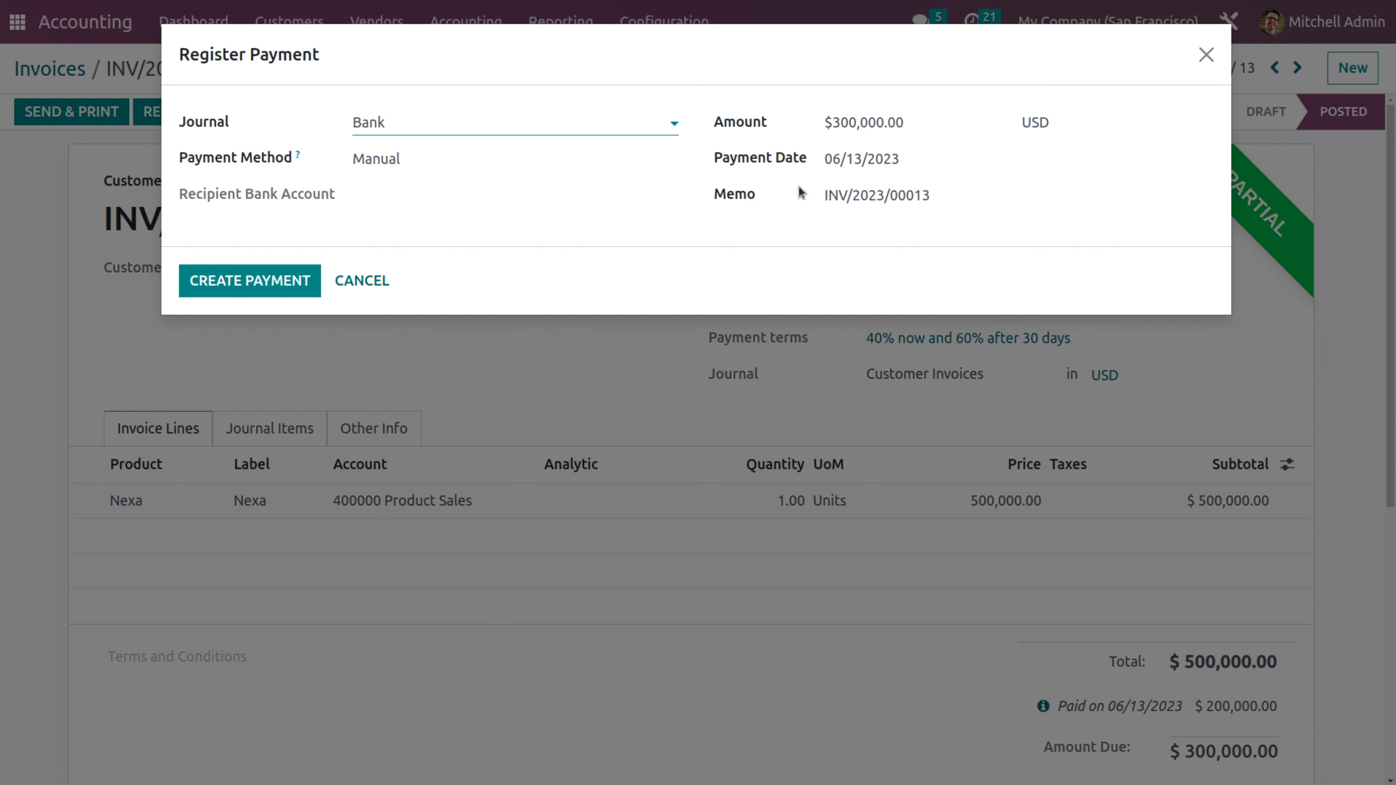
left_click(253, 281)
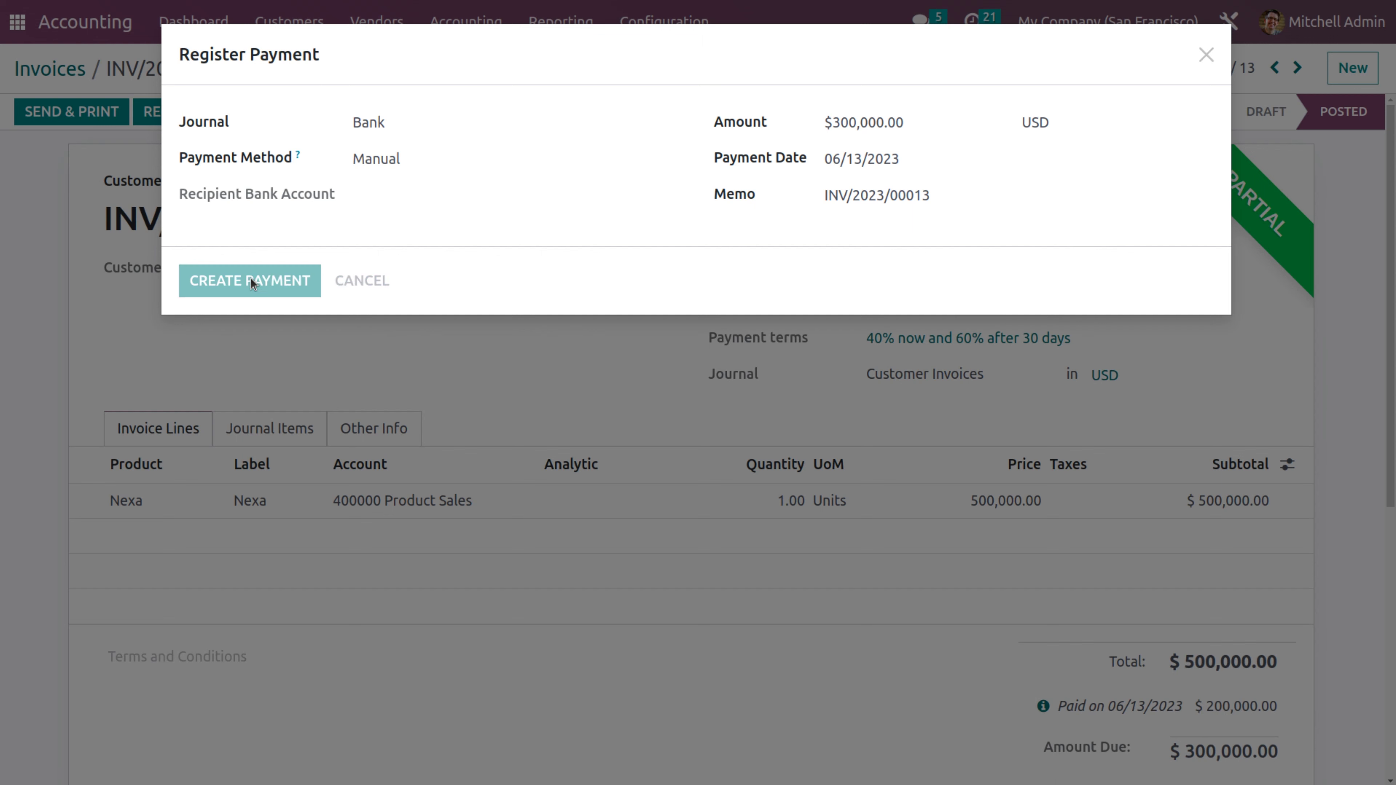
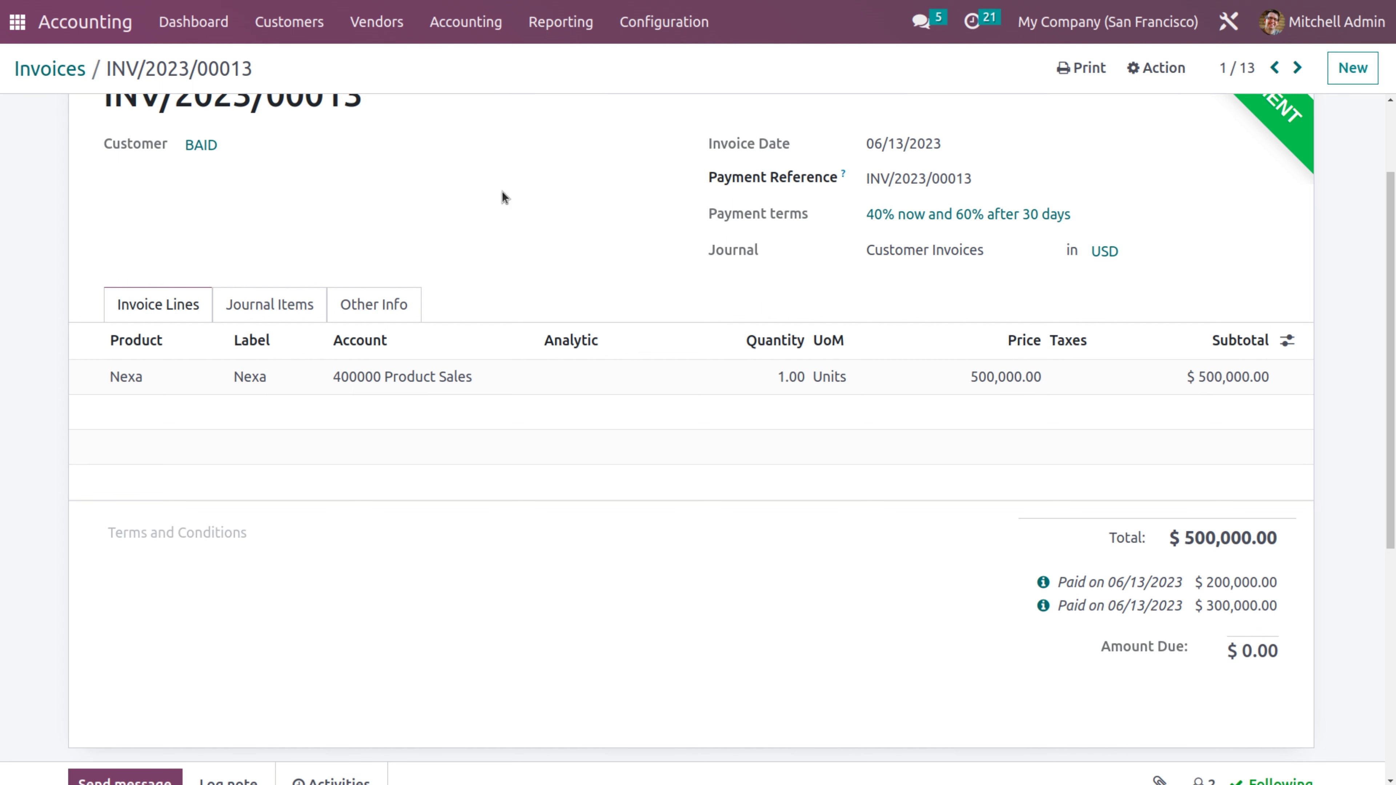
Open the Bank journal's reconciliation from the accounting dashboard and start a new transaction with an amount of 300000
left_click(186, 22)
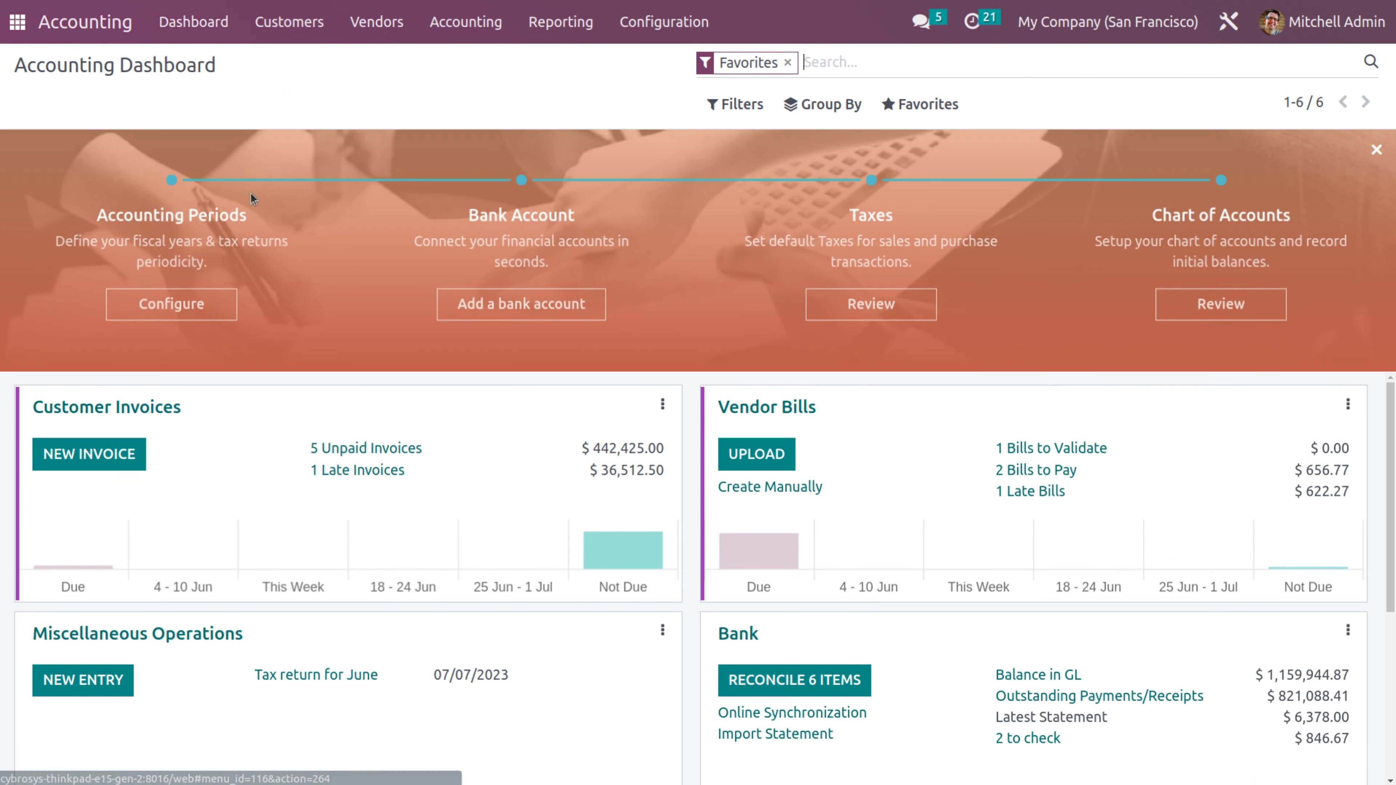
left_click(817, 682)
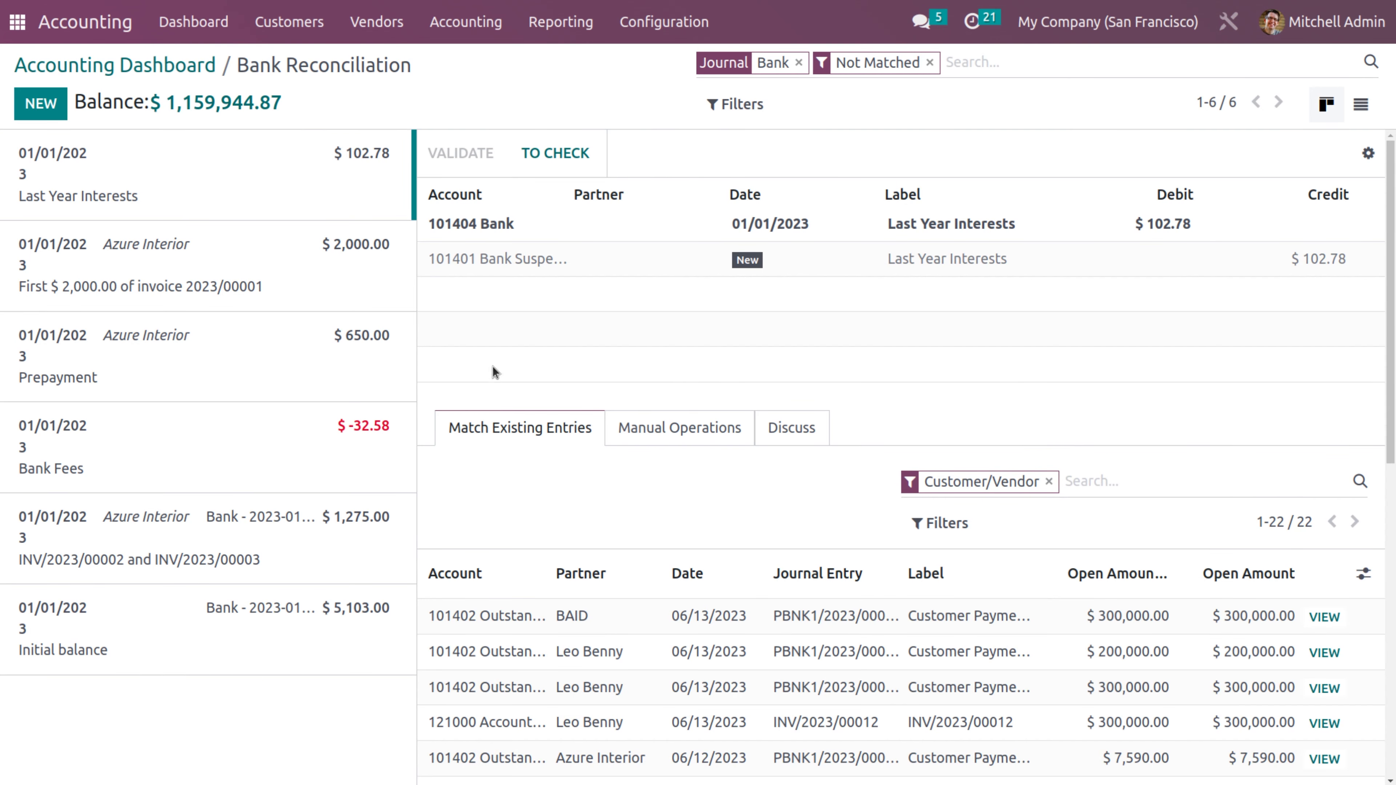
left_click(643, 618)
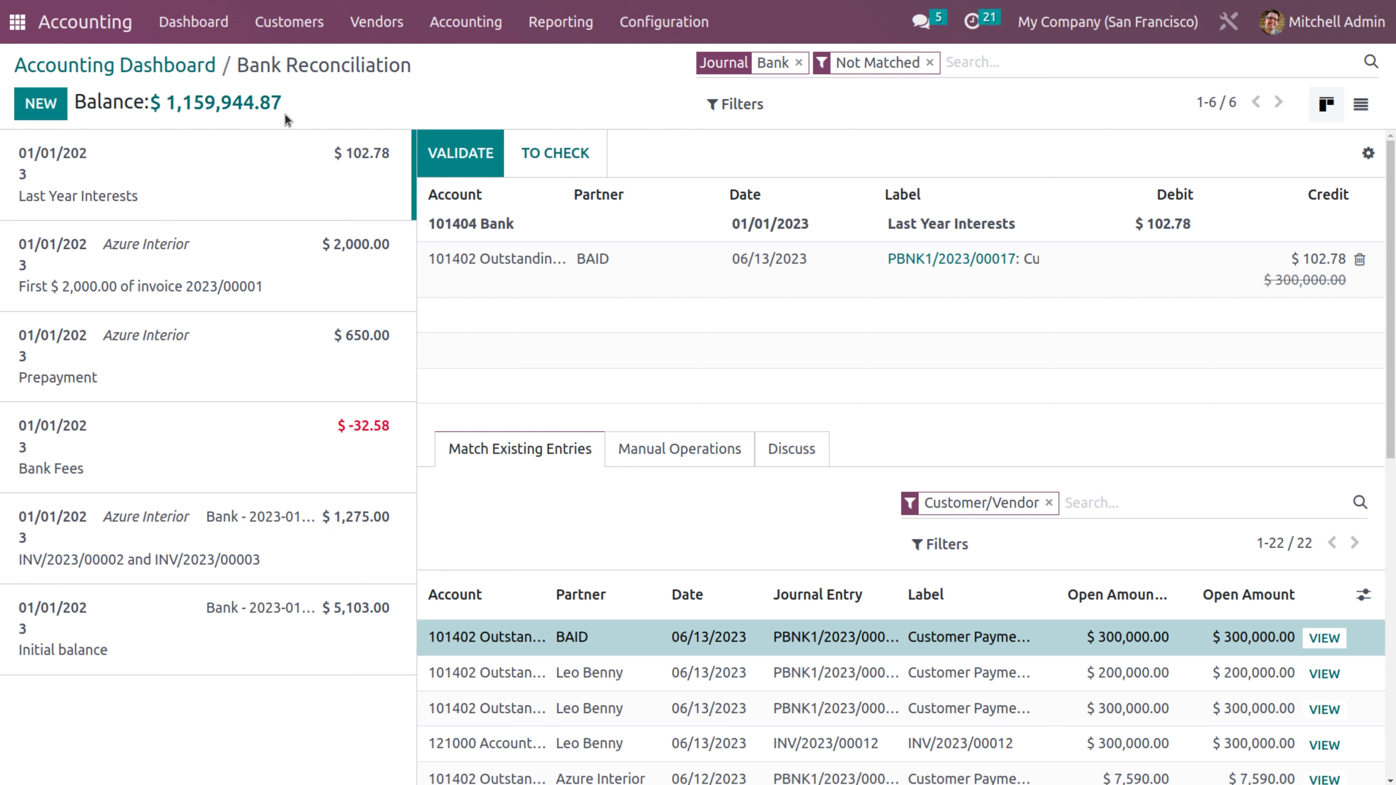
left_click(61, 101)
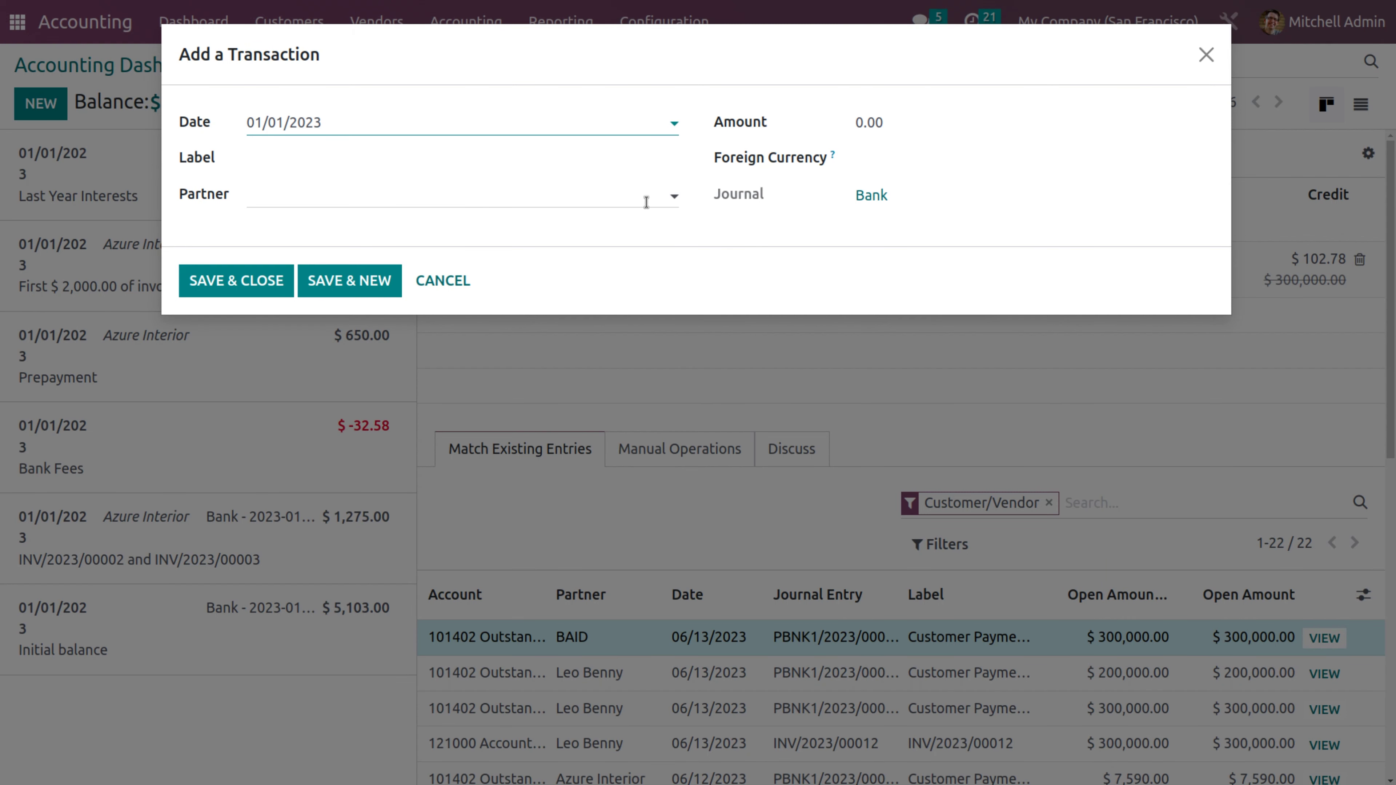
left_click(899, 122)
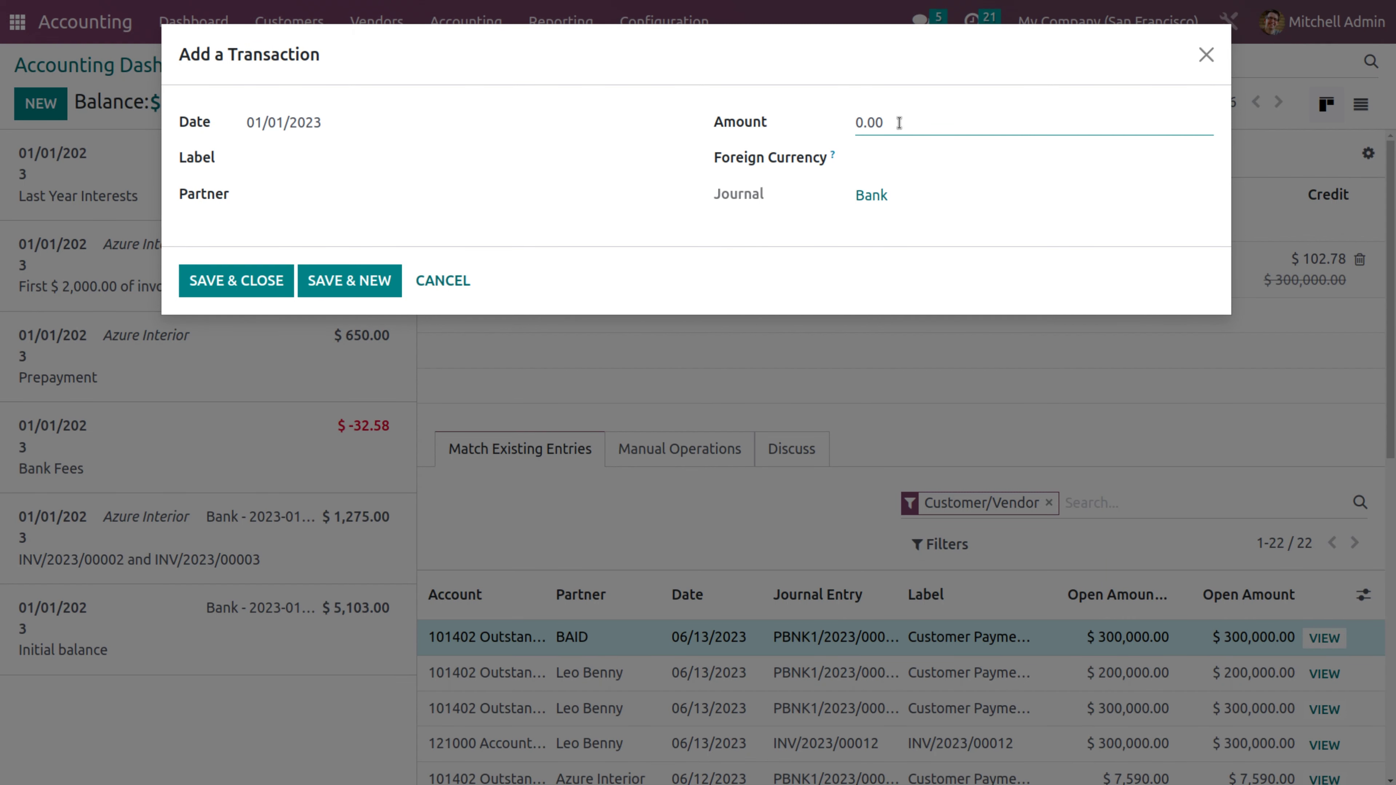
key("BackSpace")
key("BackSpace")
key("BackSpace")
key("BackSpace")
type("300000")
left_click(884, 124)
Choose BAID as the transaction's partner, set the label to INV/2023/00014, and save and close the transaction
left_click(363, 187)
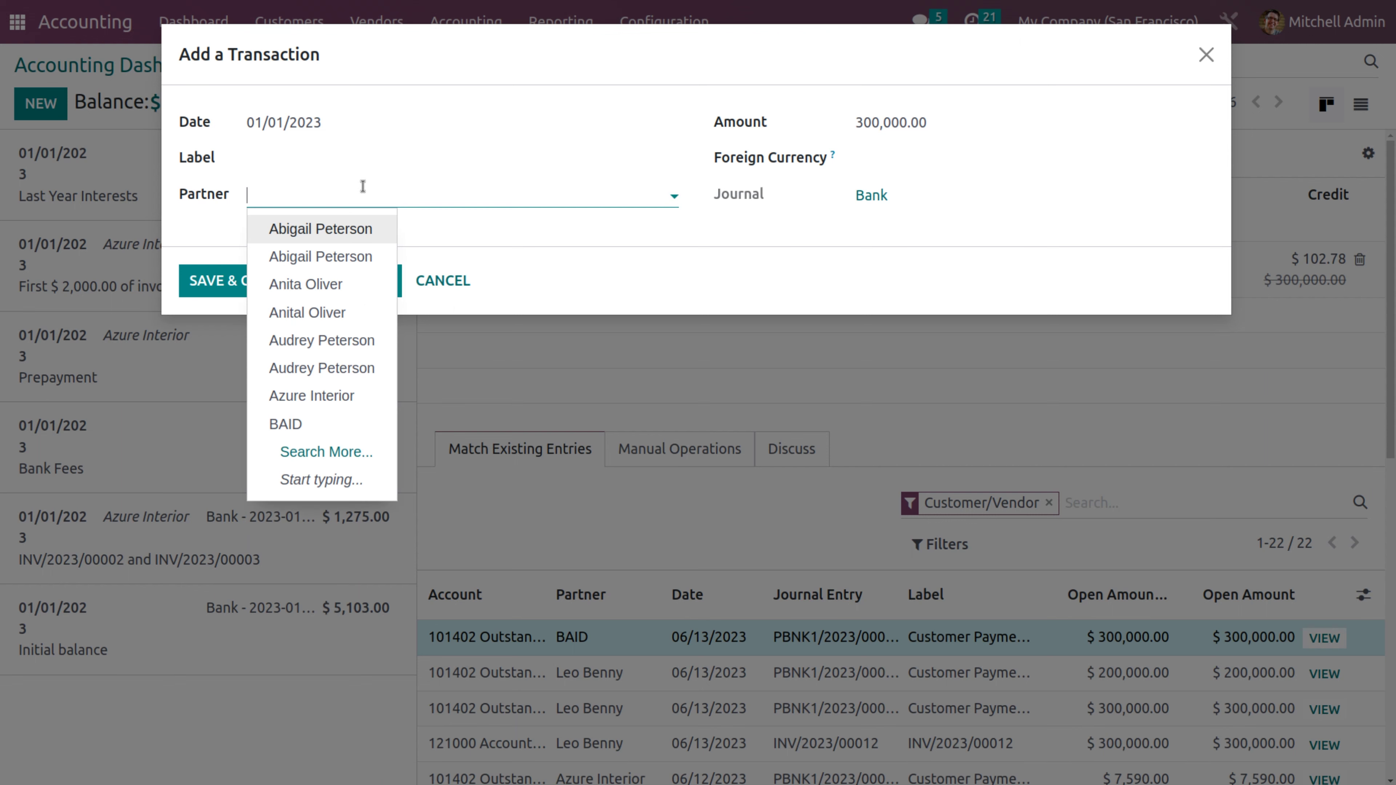
left_click(306, 425)
left_click(286, 154)
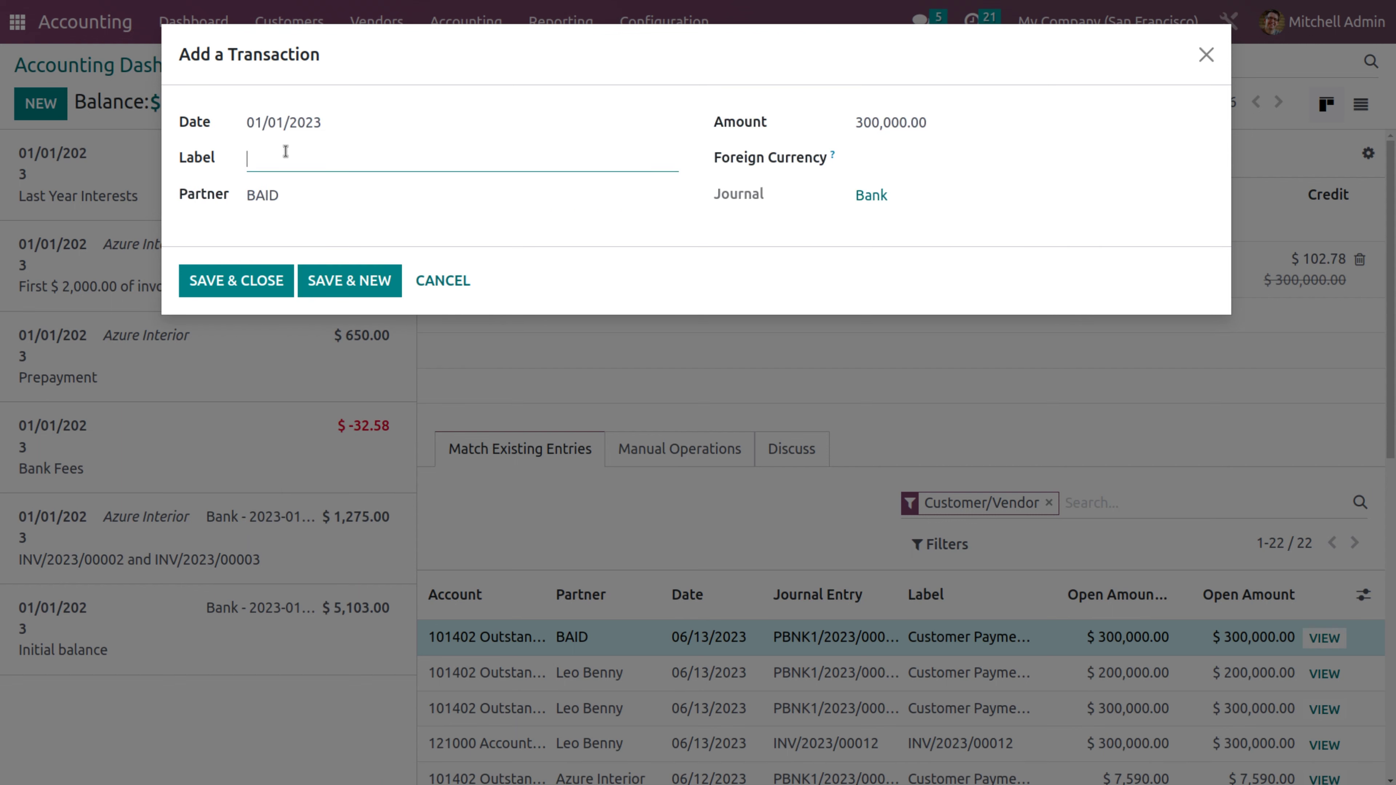
type("INV/2023/00013")
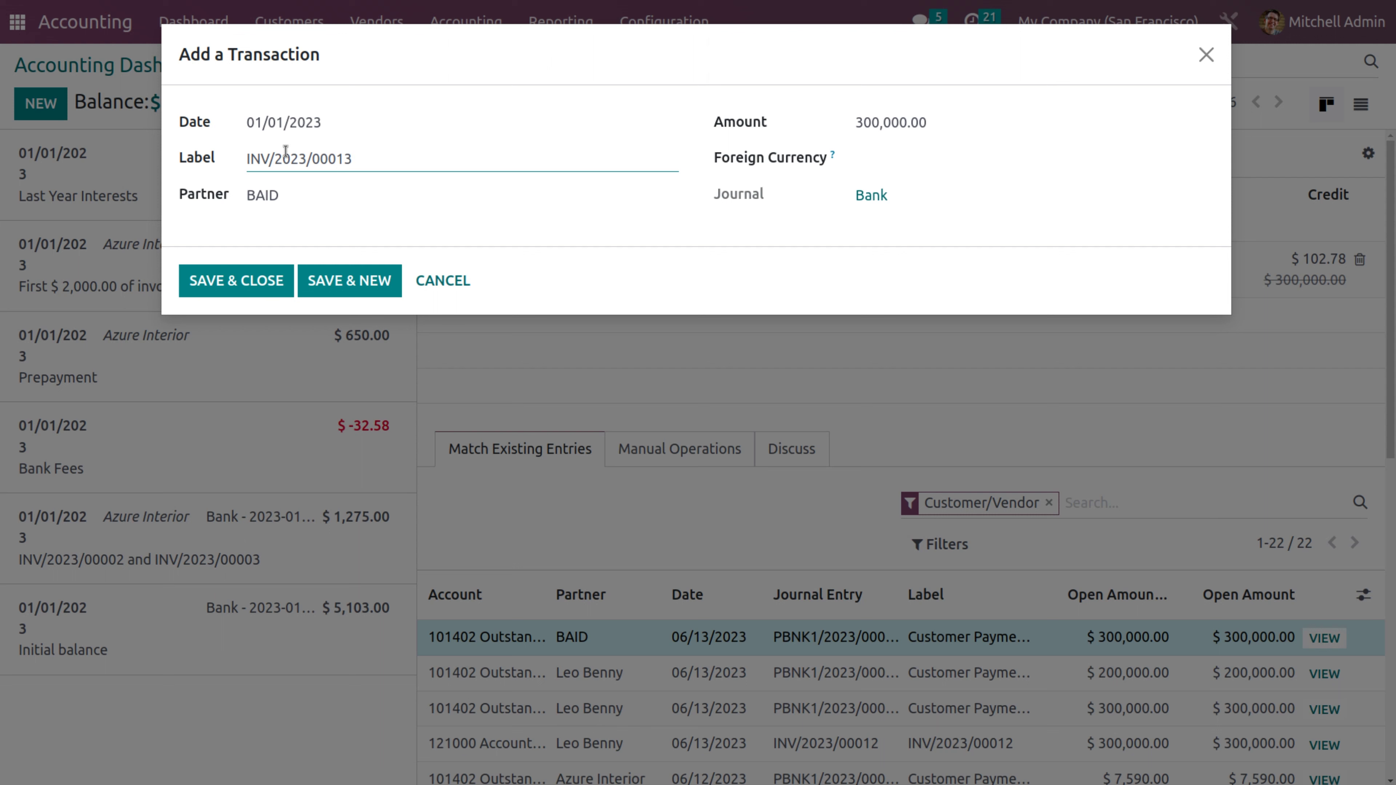
key("BackSpace")
type("4")
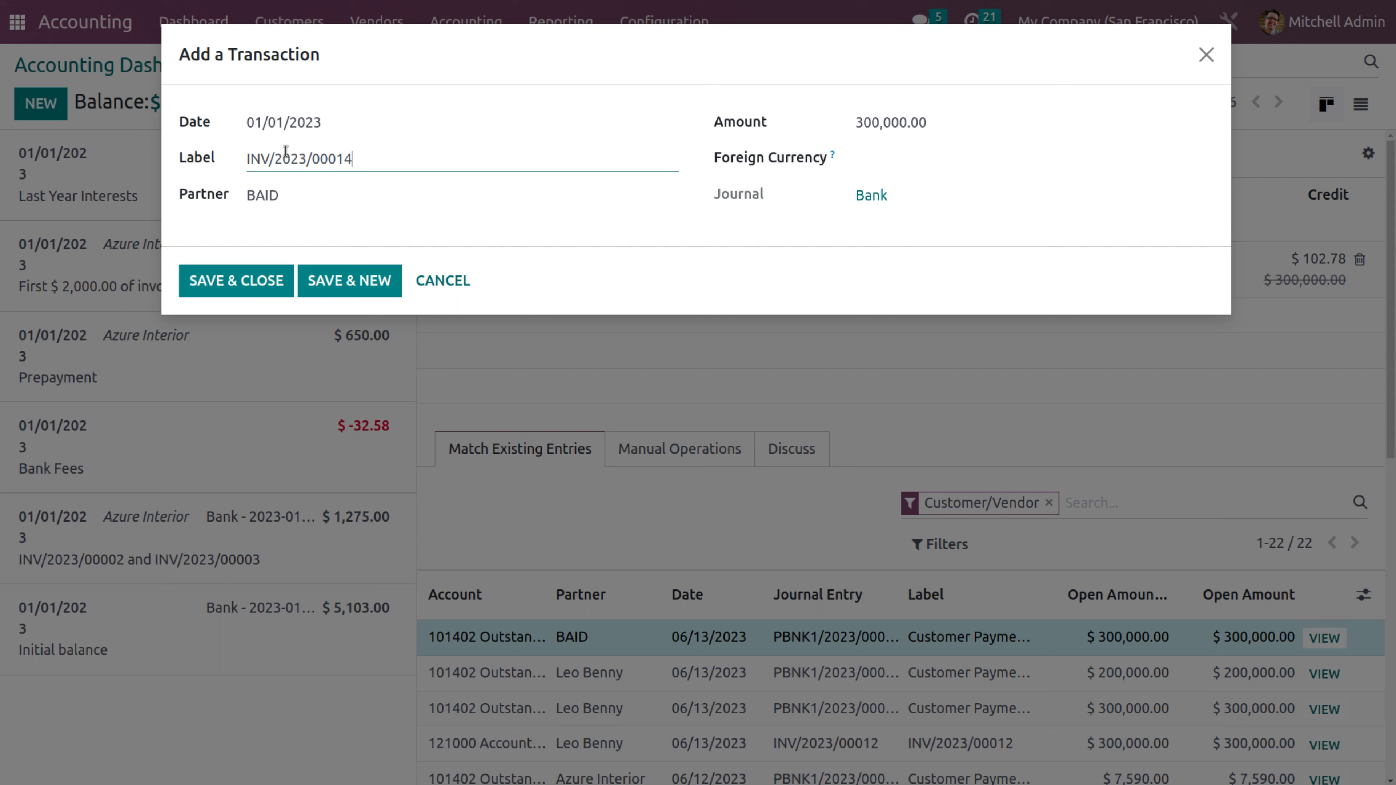
left_click(261, 281)
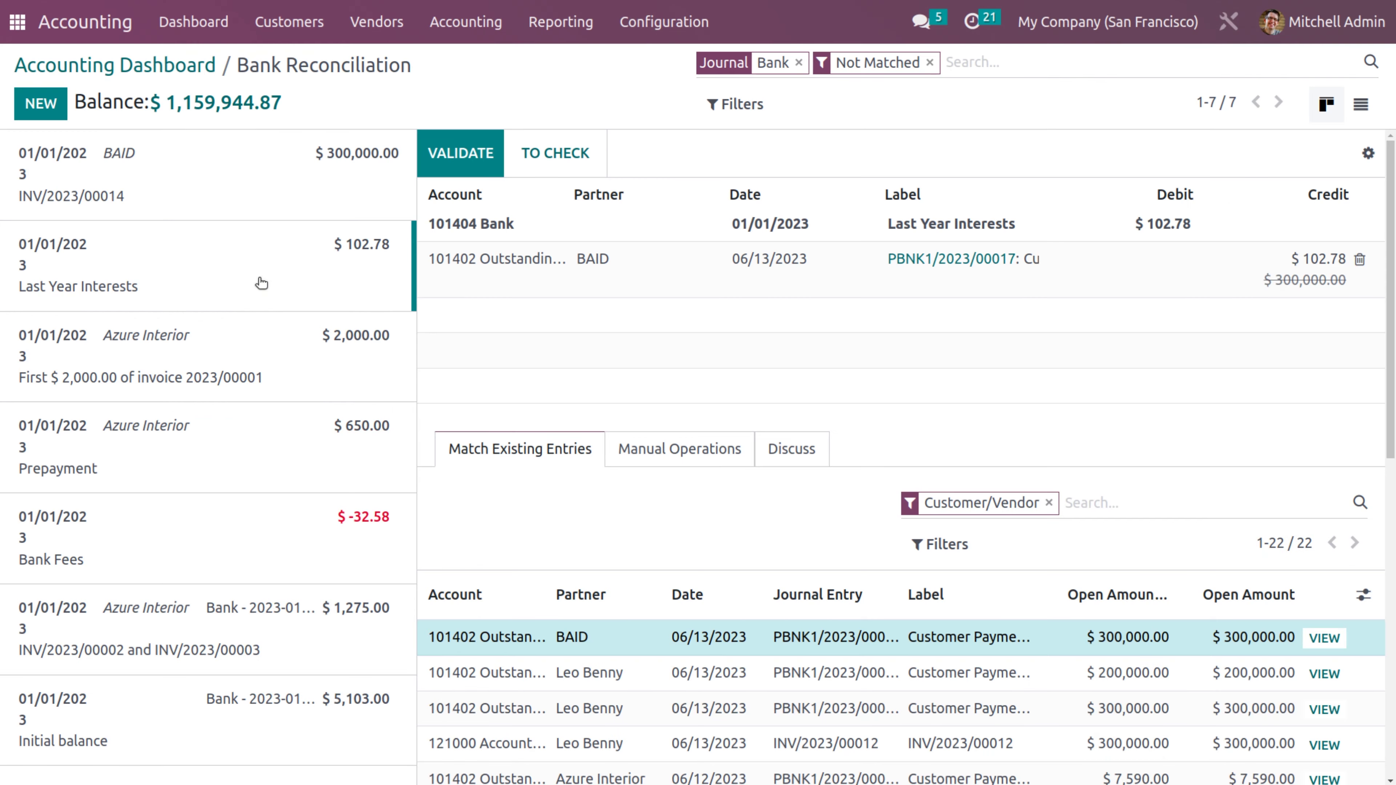
Clear the reconciliation filters, select BAID's $300,000.00 bank transaction and validate its match with the outstanding customer payment
left_click(760, 649)
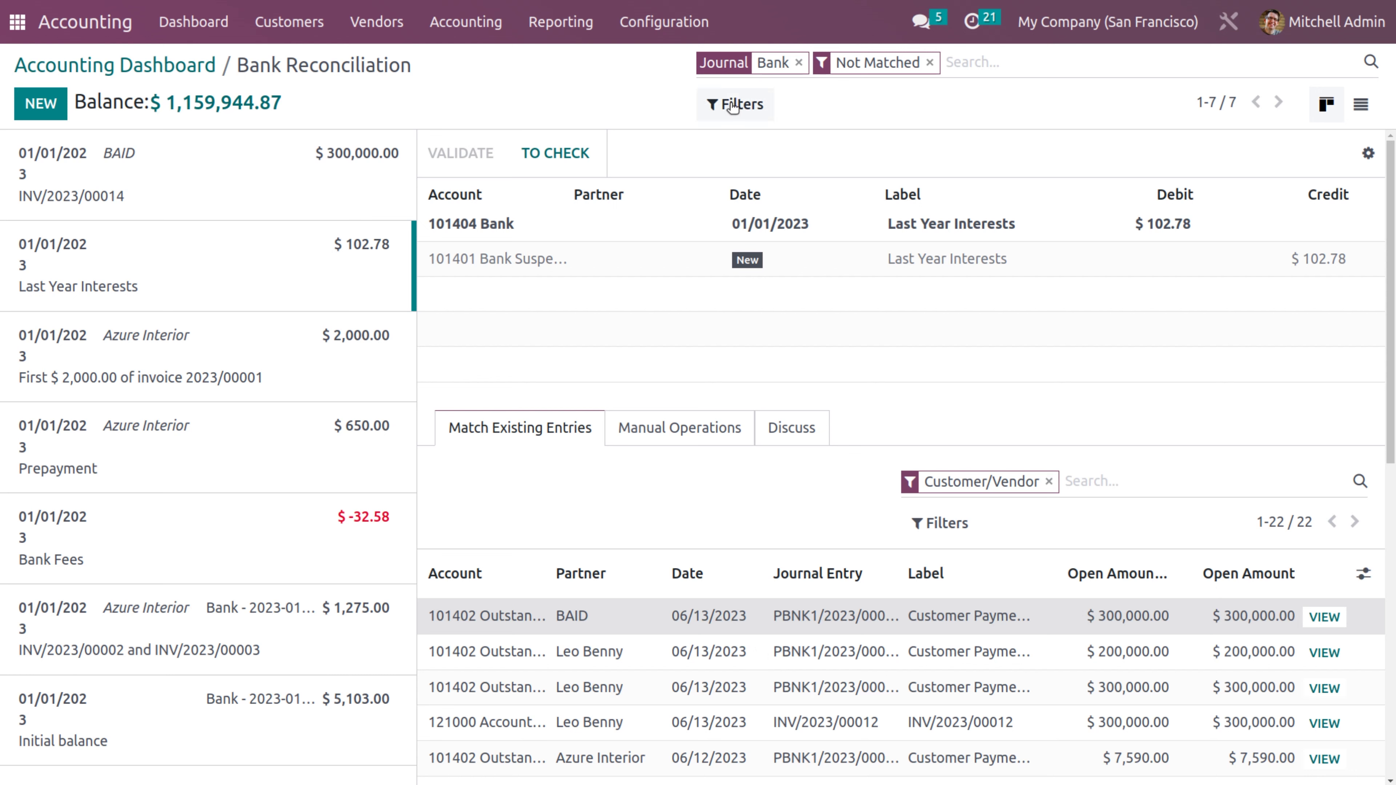
left_click(799, 62)
left_click(813, 63)
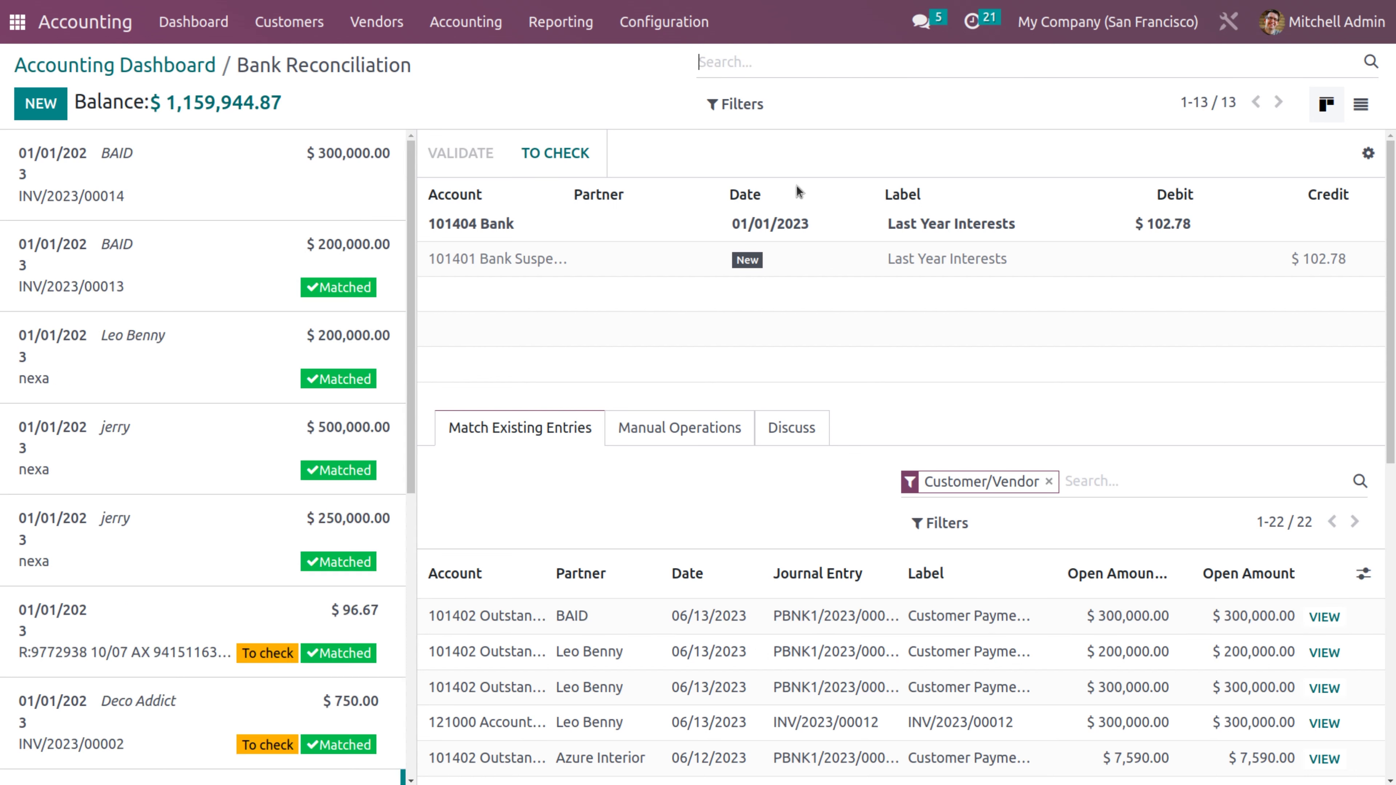
left_click(647, 616)
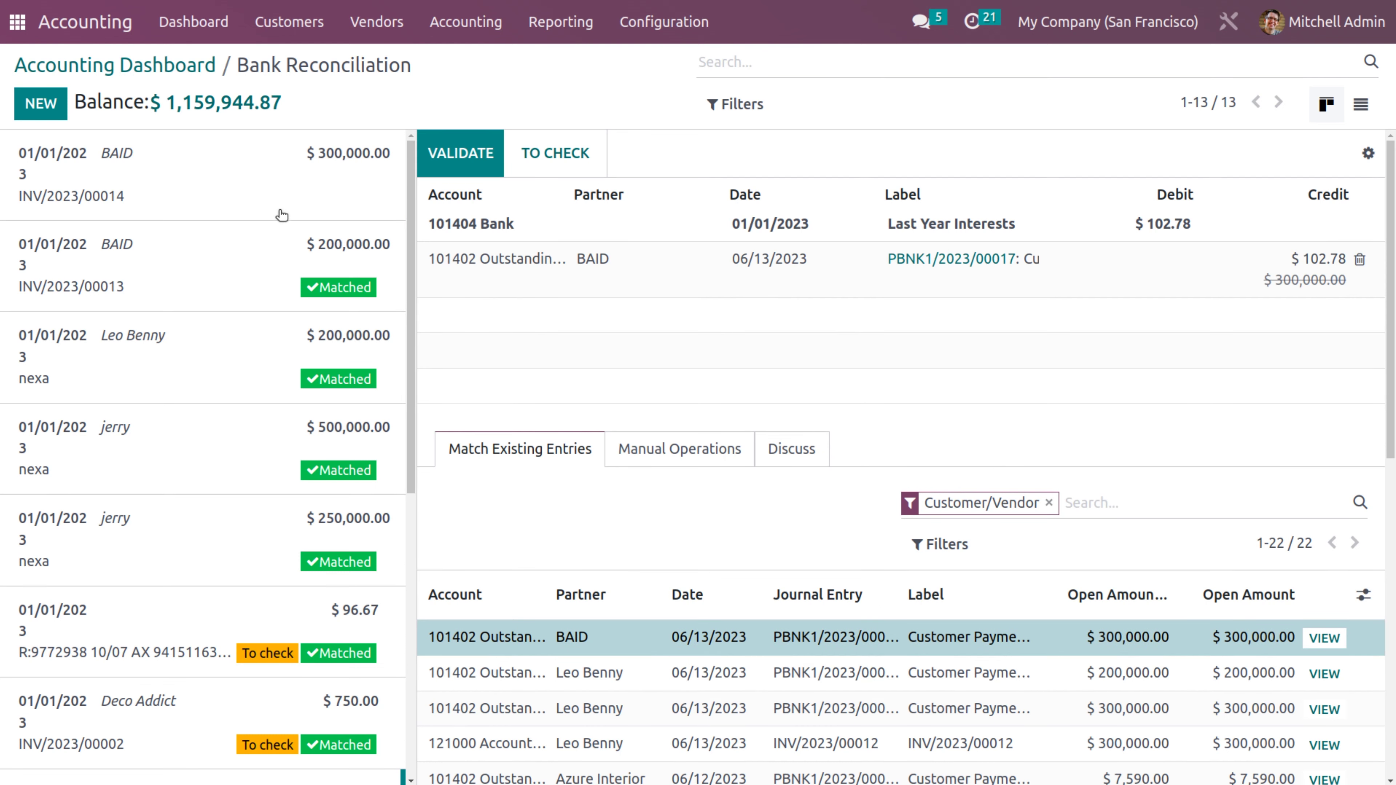
left_click(280, 149)
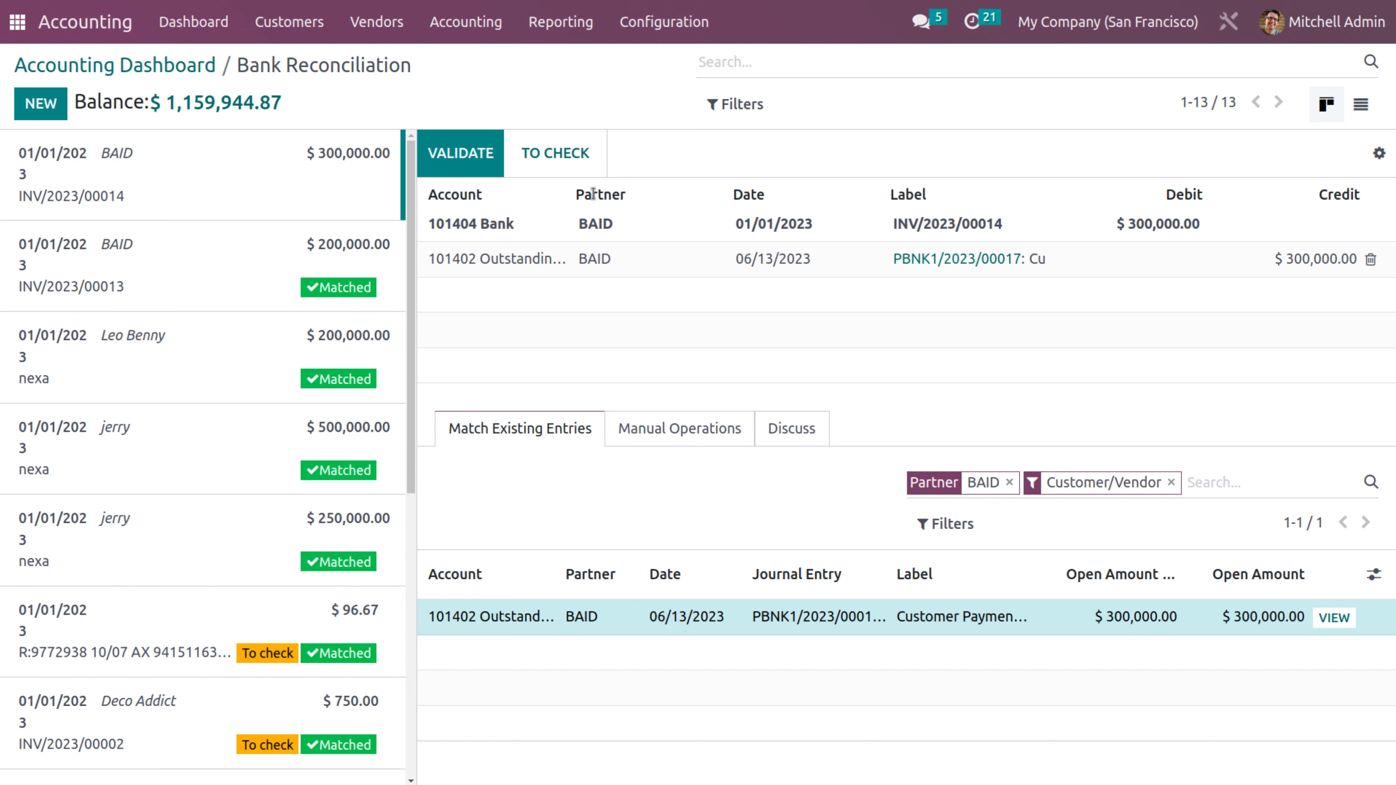
left_click(479, 171)
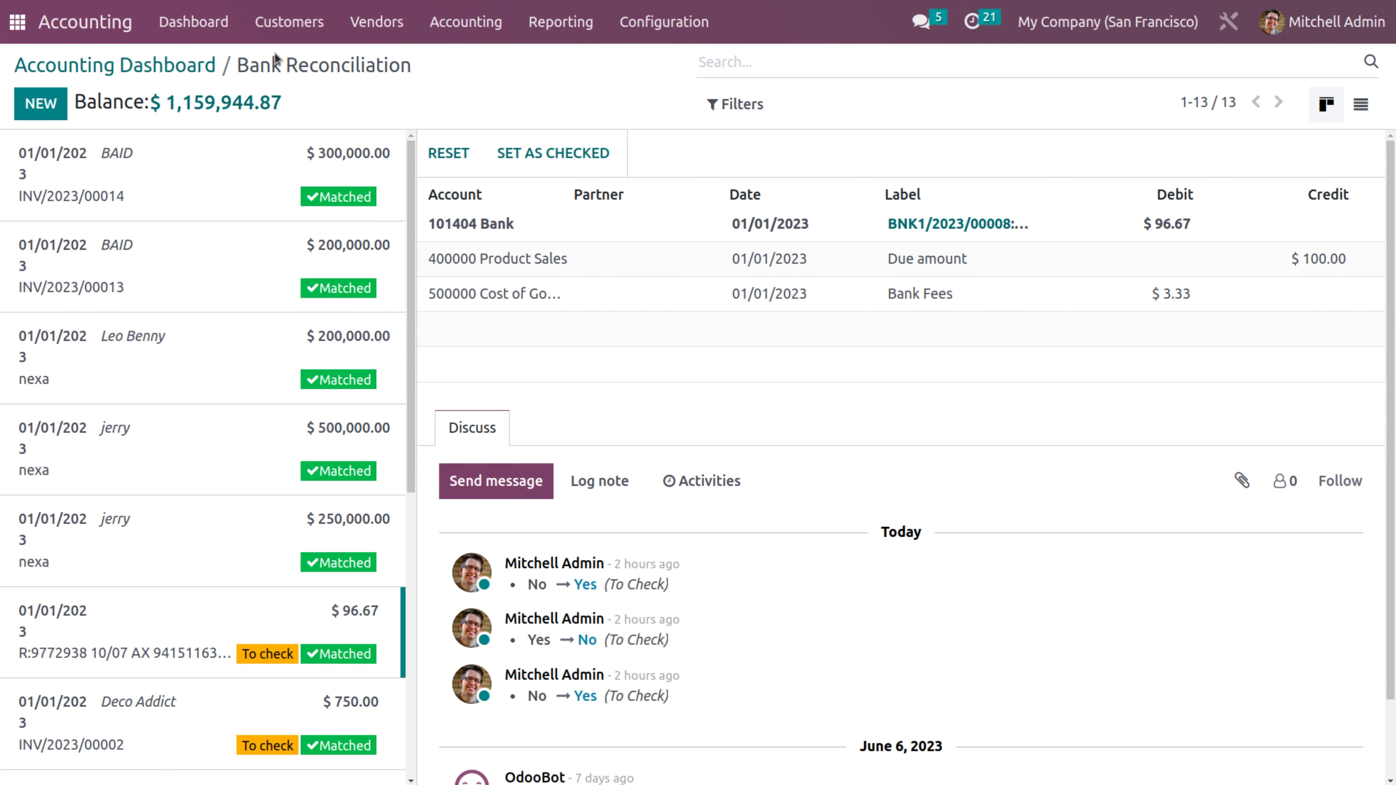
Check the payment status of BAID's invoice in the customer invoices list
left_click(275, 23)
left_click(291, 65)
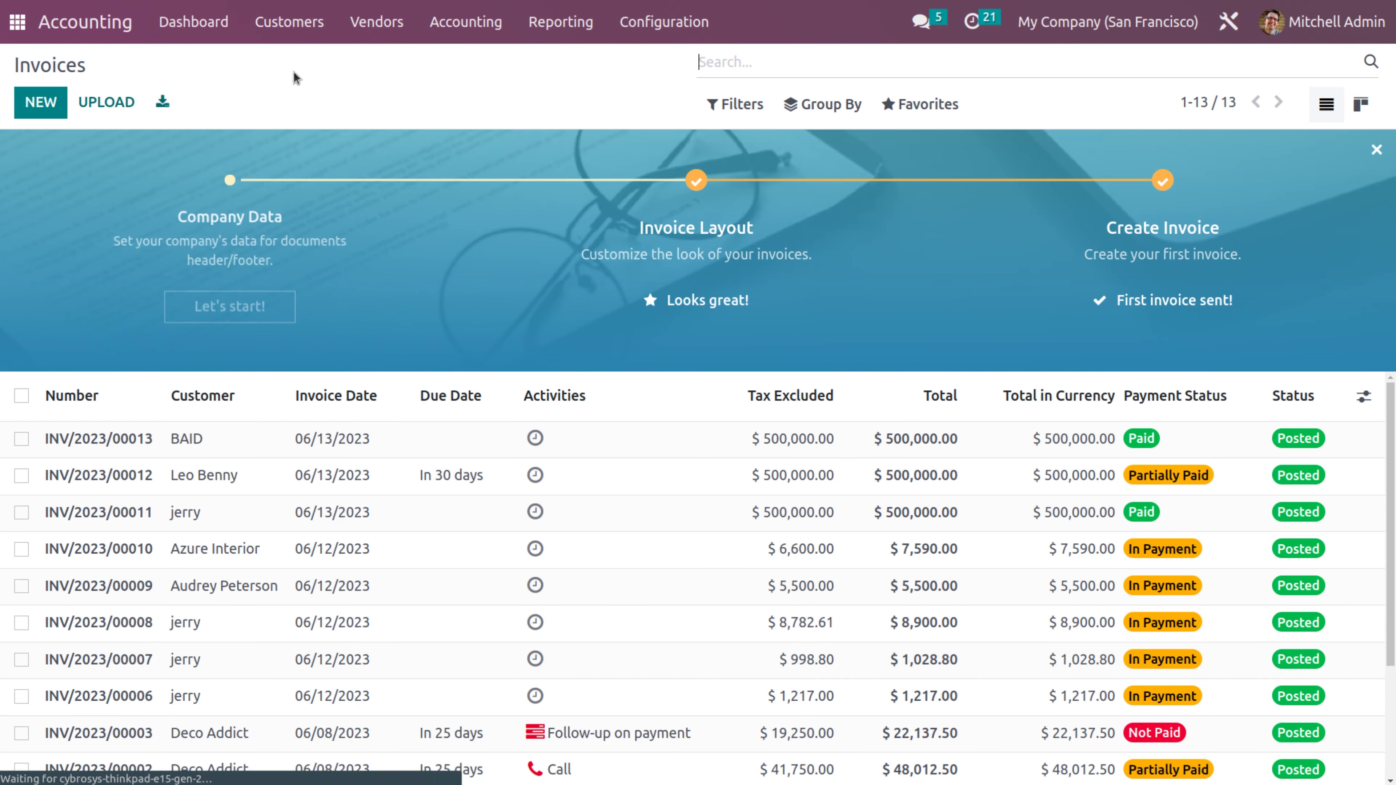